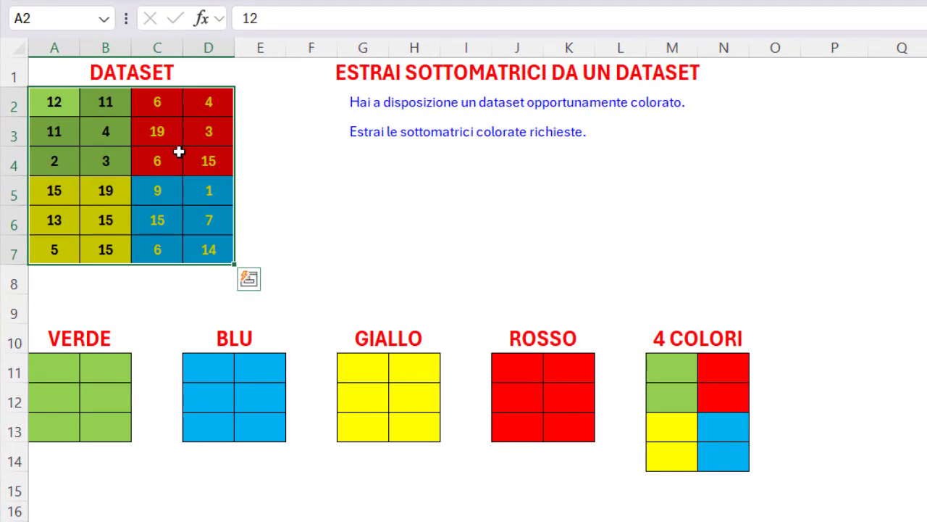
drag(53, 370, 105, 426)
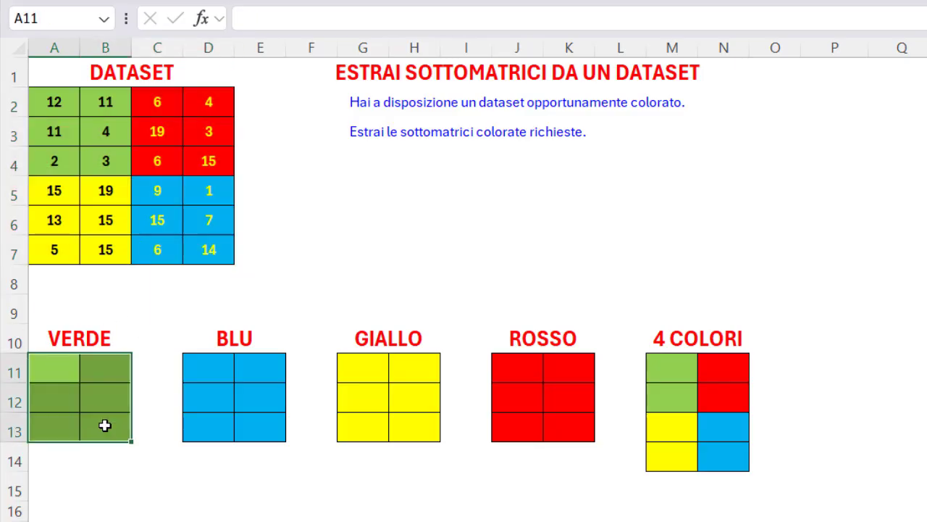
drag(197, 363, 259, 427)
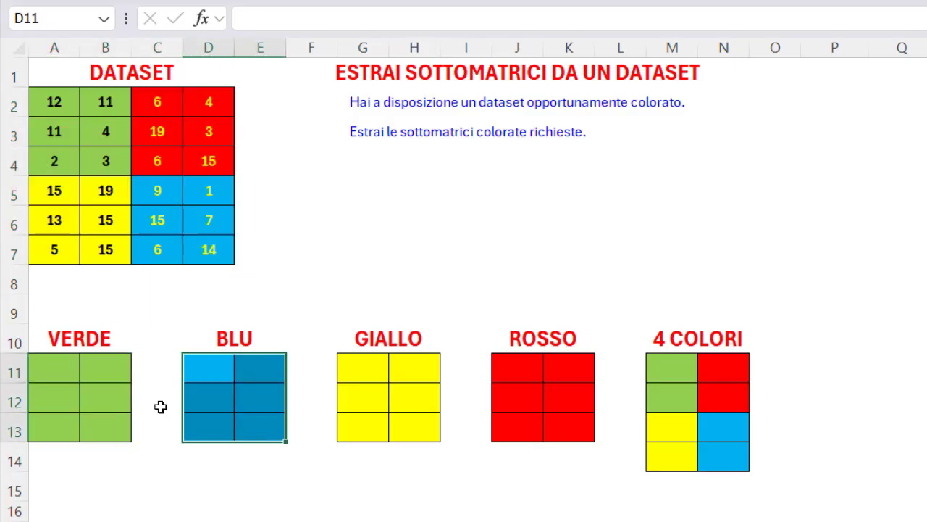
Step: Try filling the VERDE block with the direct reference =A2:B4 in cell A11, and clear it again
click(61, 370)
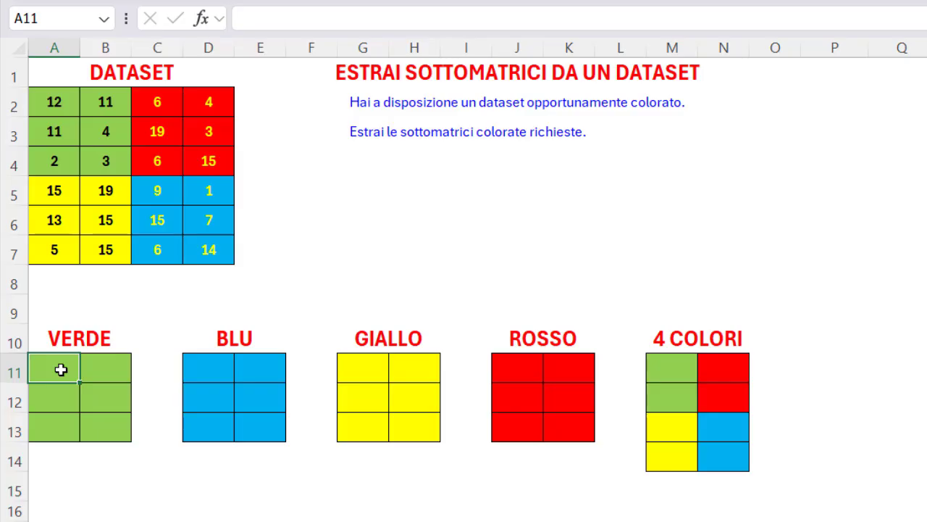
text(=)
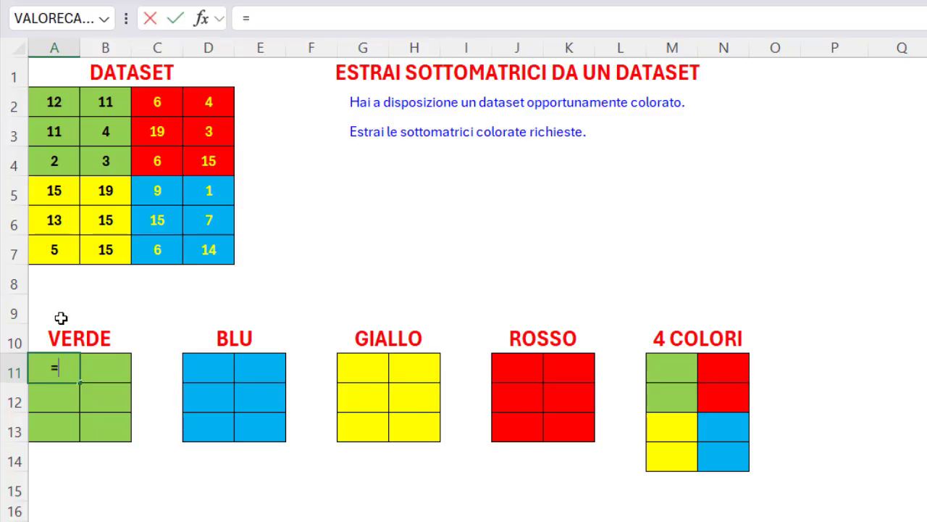
drag(45, 102, 99, 154)
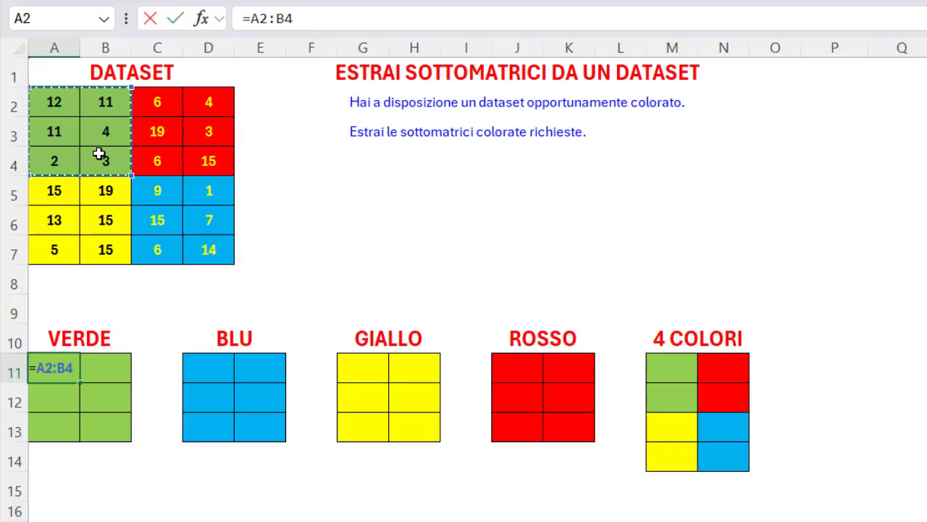
key(Return)
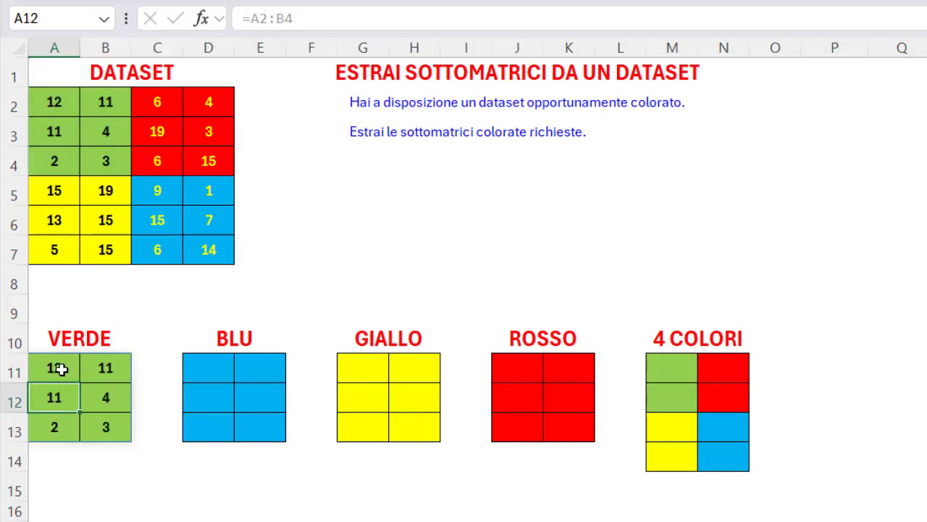
drag(63, 367, 100, 426)
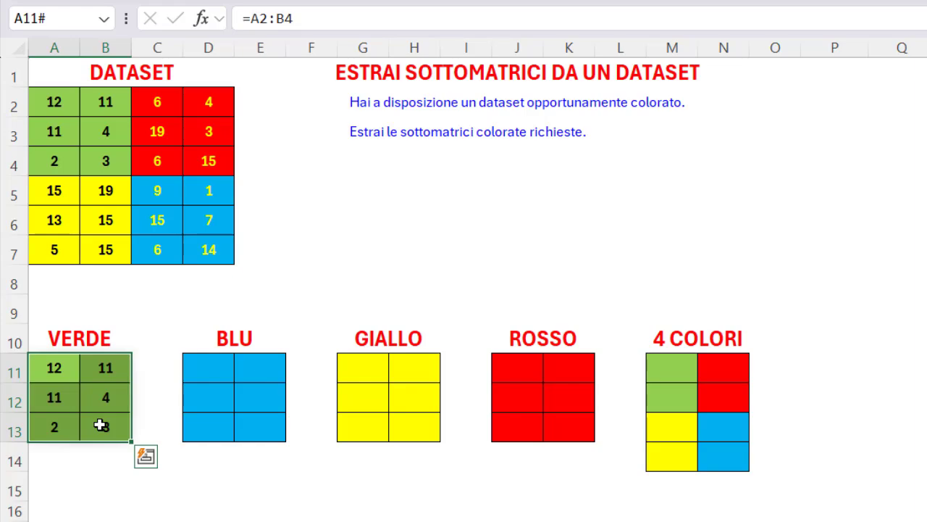
key(Delete)
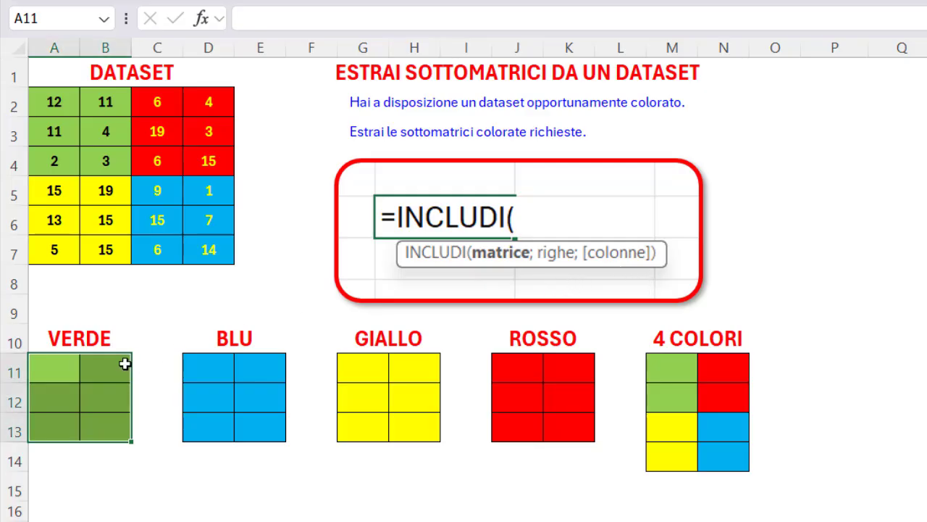
Step: Extract the green submatrix into the VERDE block by entering =INCLUDI(A2:D7;3;2) in cell A11
click(57, 366)
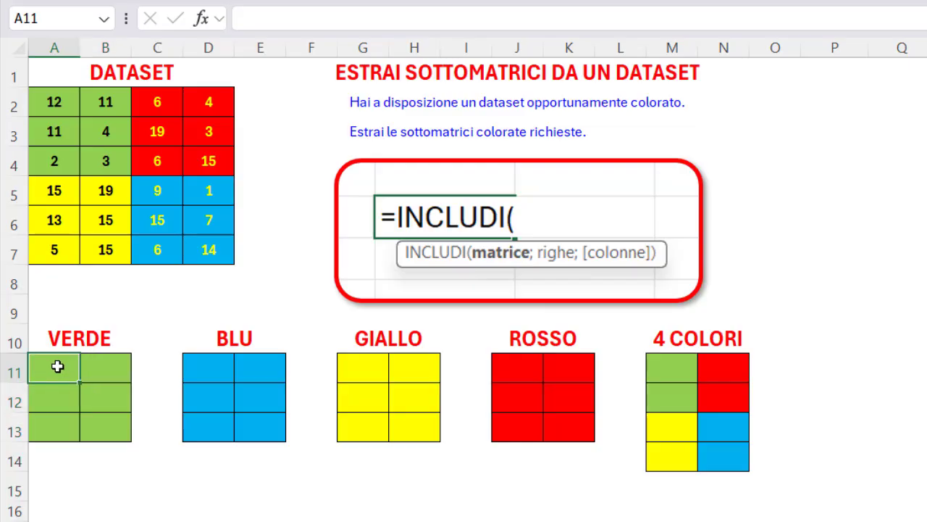
text(=INCL)
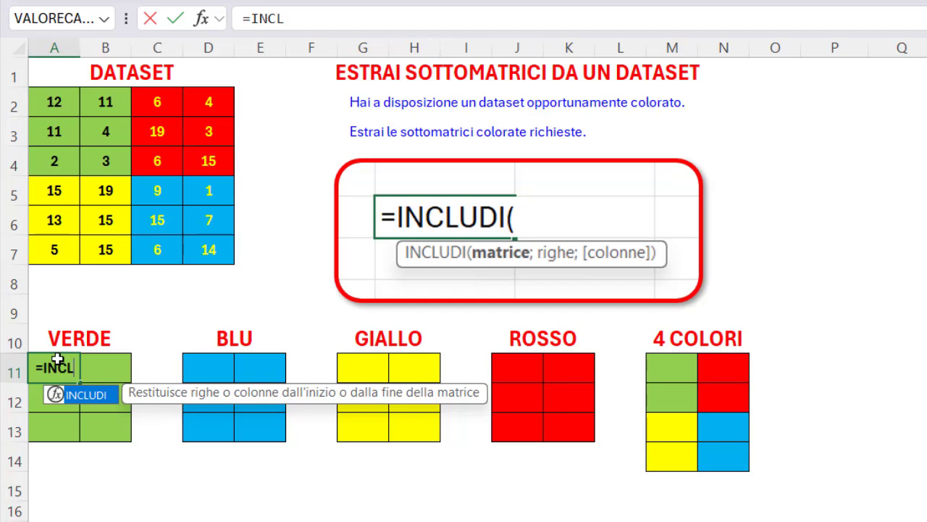
double_click(82, 393)
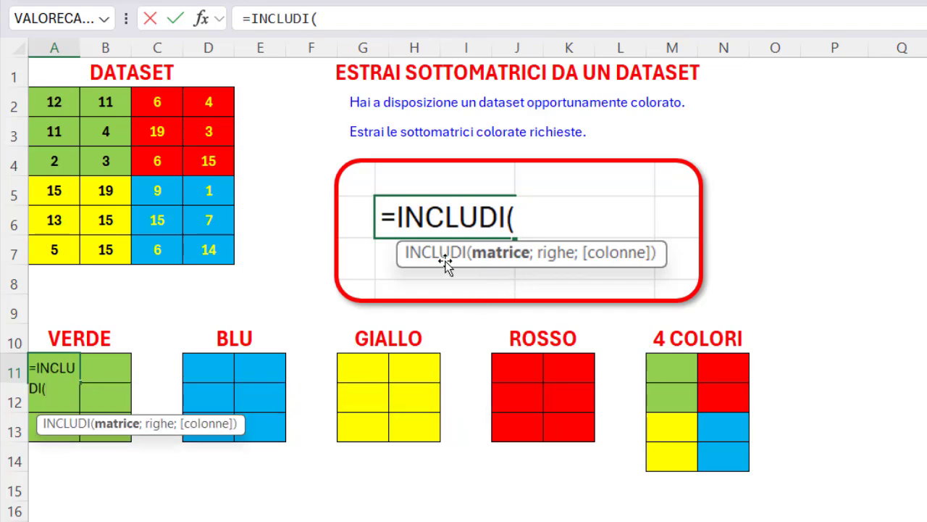
drag(58, 101, 208, 252)
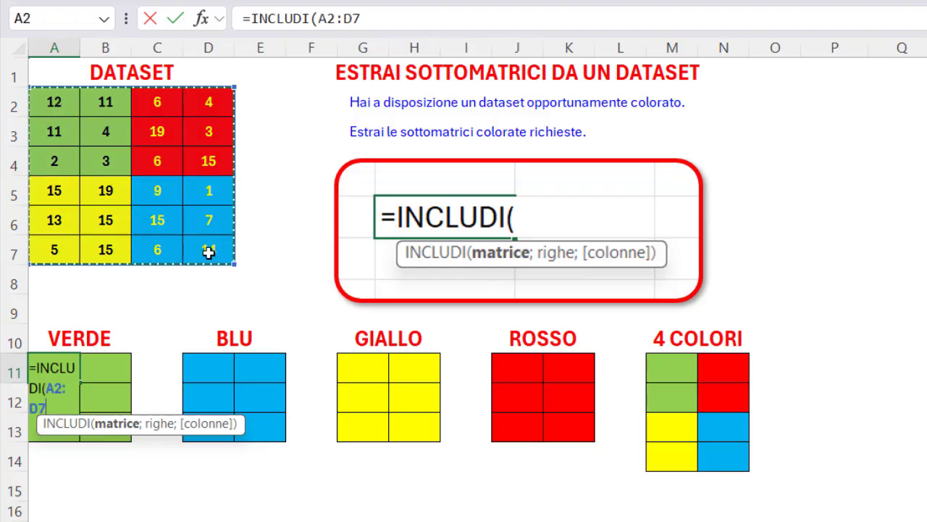
text(;)
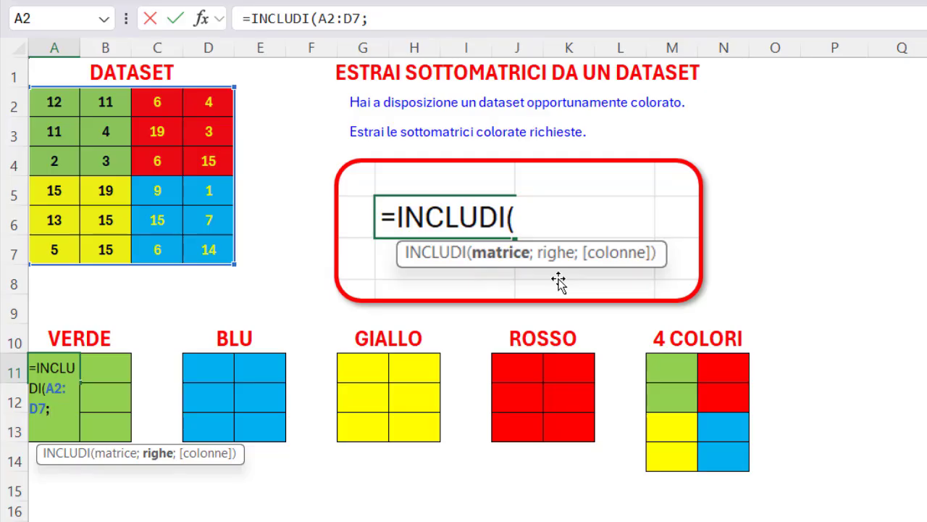
text(3;)
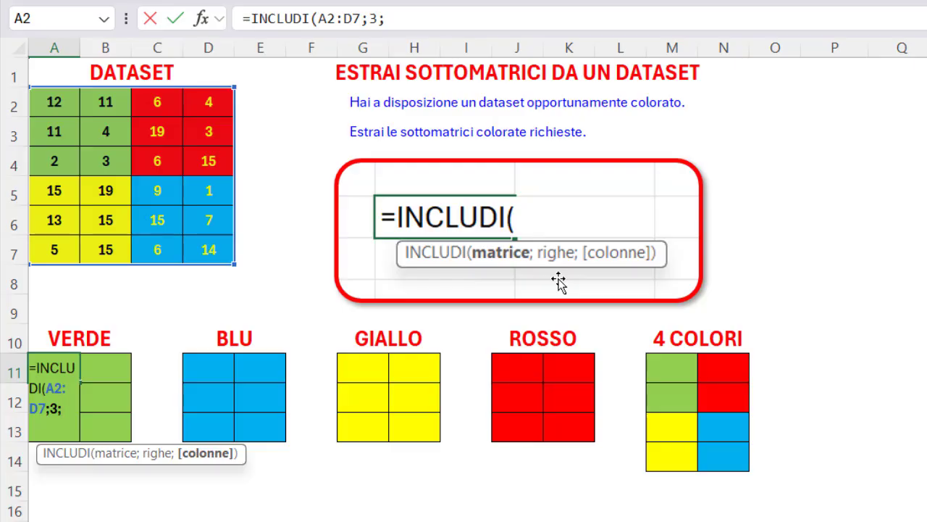
text(2))
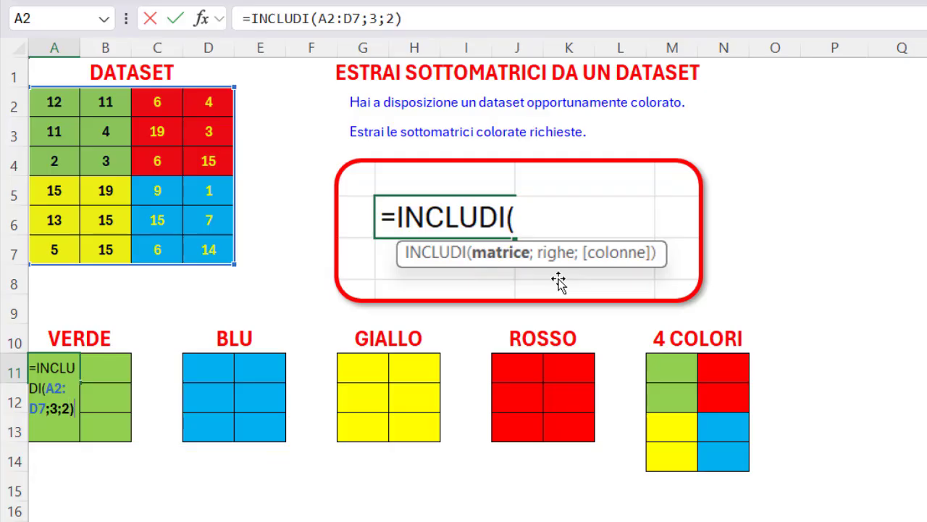
key(Return)
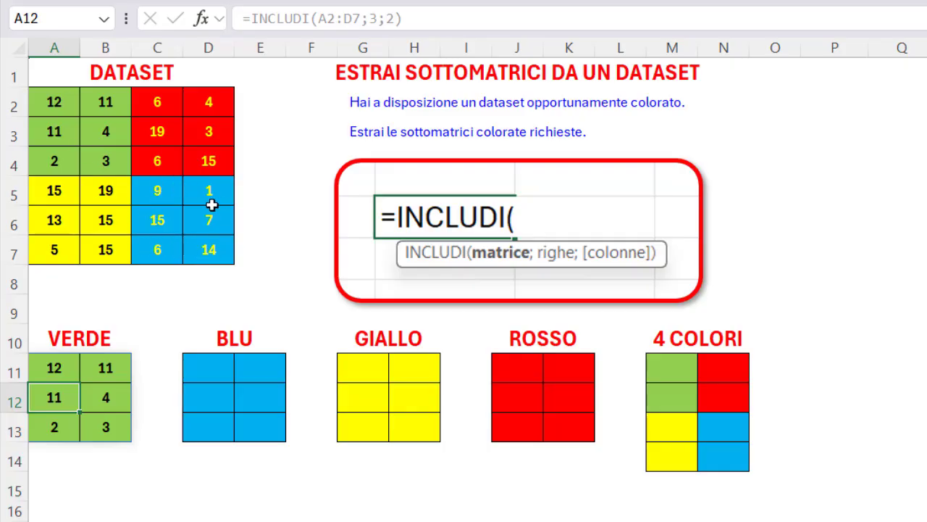
Step: Extract the blue submatrix into the BLU block by entering =INCLUDI(A2:D7;-3;-2) in cell D11
click(210, 371)
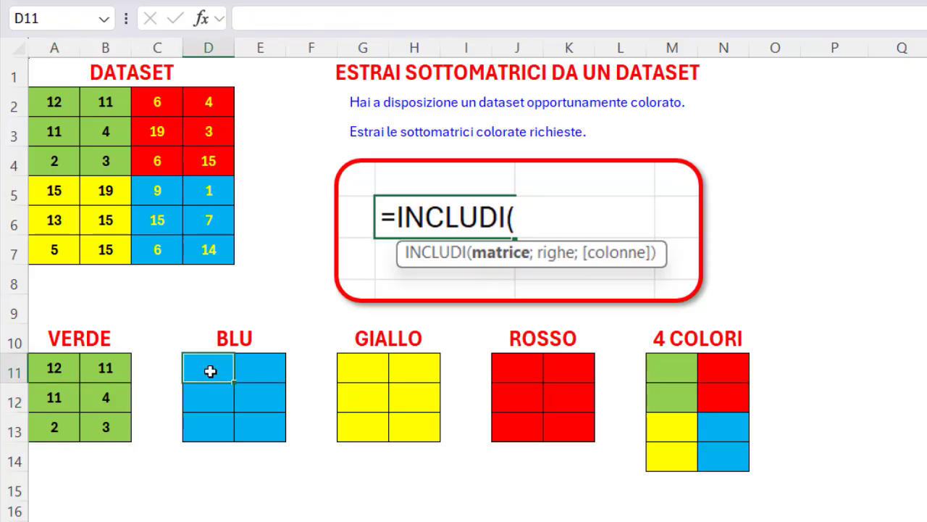
text(=INCL)
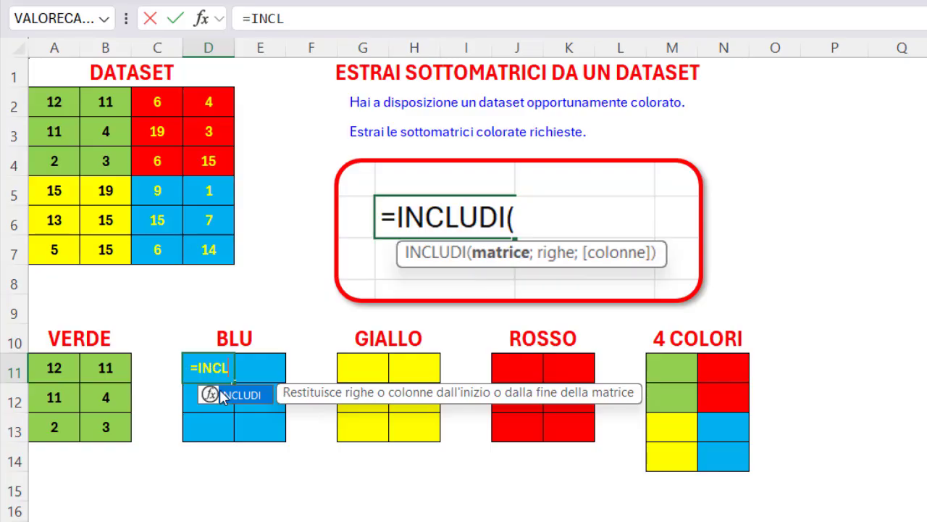
double_click(239, 395)
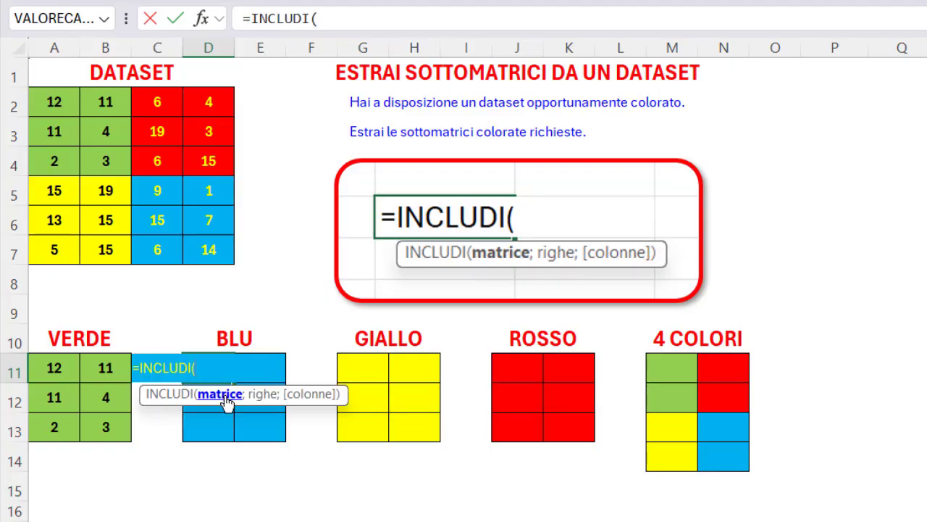
drag(58, 100, 192, 246)
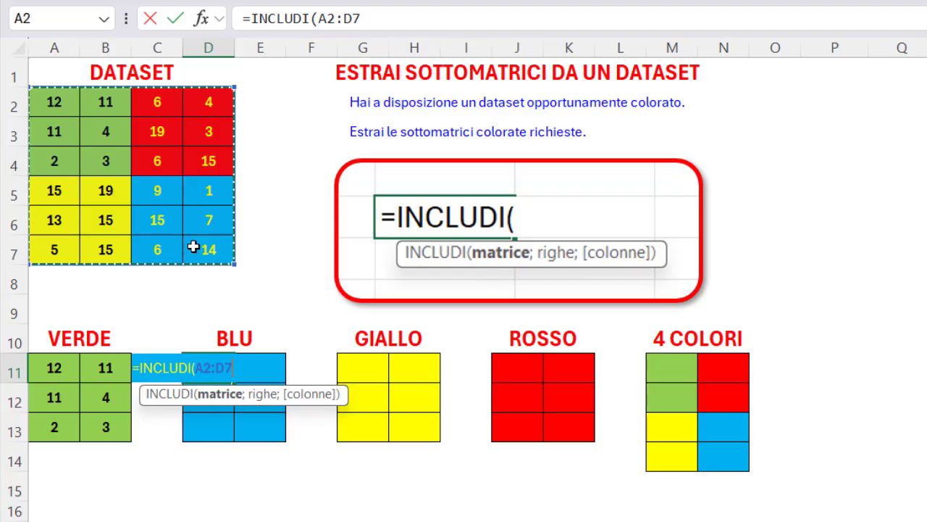
text(;)
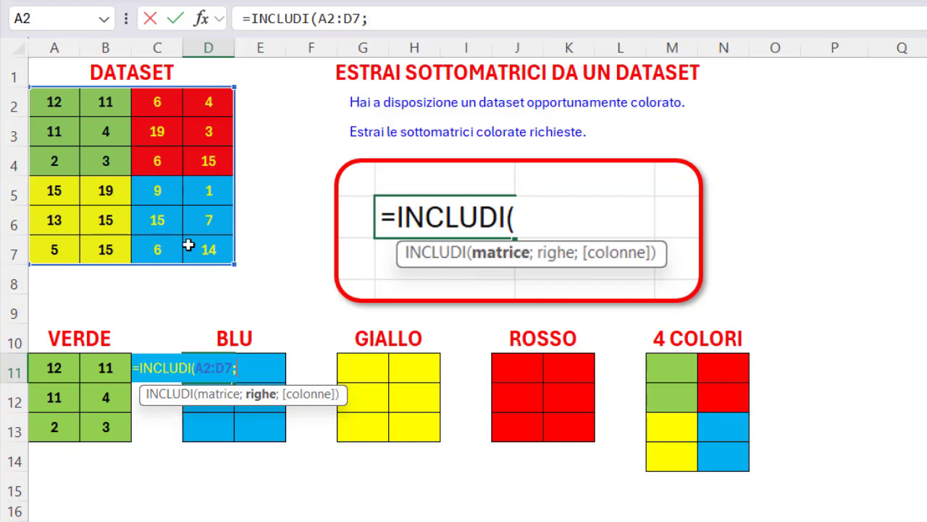
text(-3;)
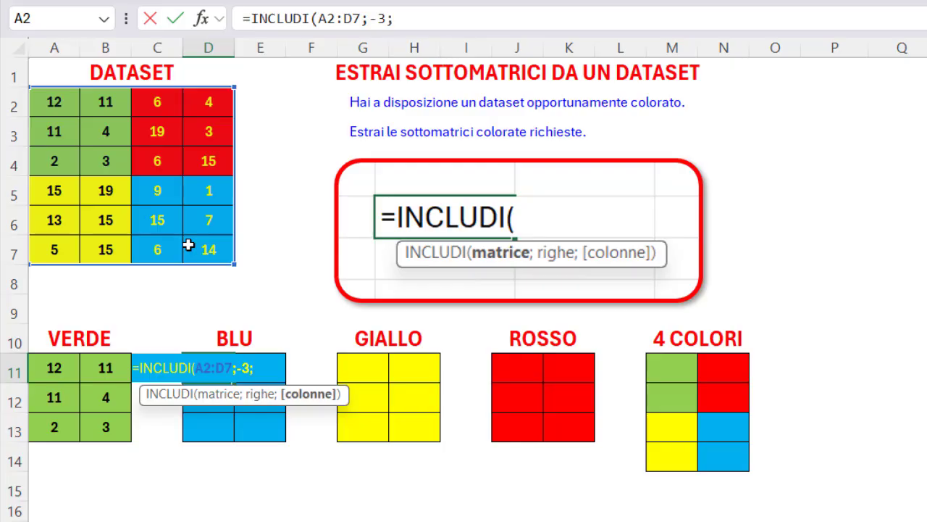
text(-2))
key(Return)
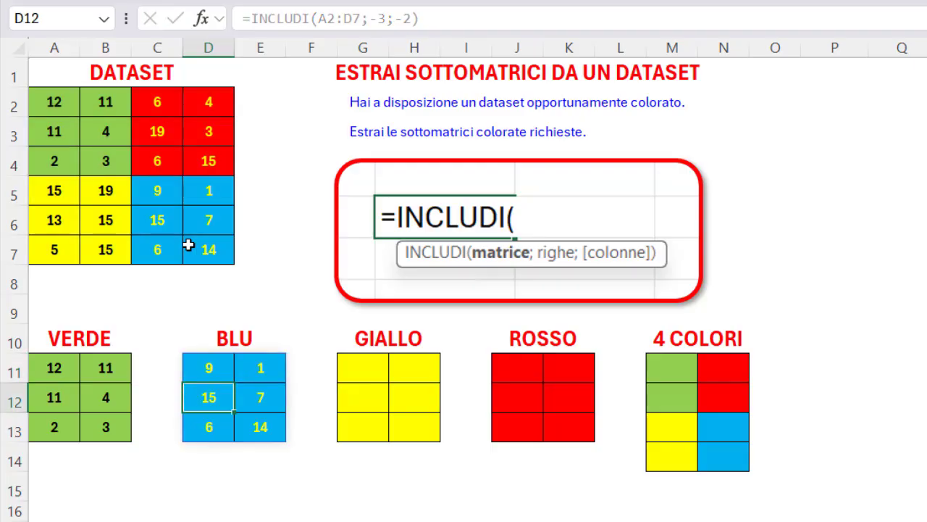
Step: Extract the yellow submatrix into the GIALLO block by entering =INCLUDI(A2:D7;-3;2) in cell G11
click(367, 370)
text(=INCLUDI()
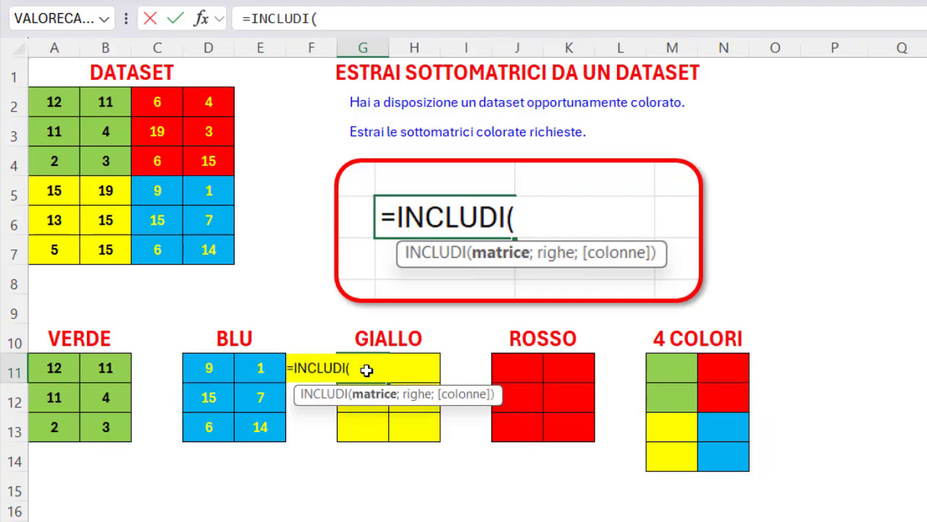
drag(58, 99, 221, 249)
text(;)
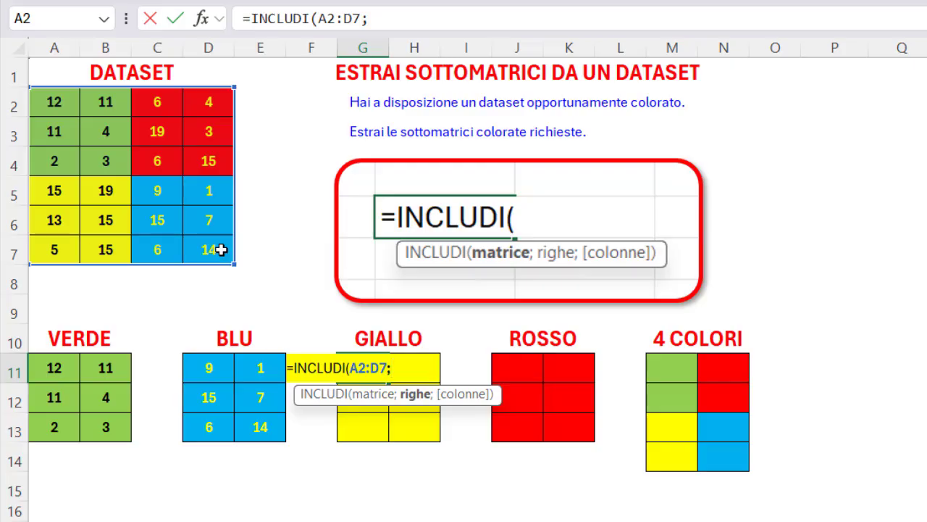
text(-3;2))
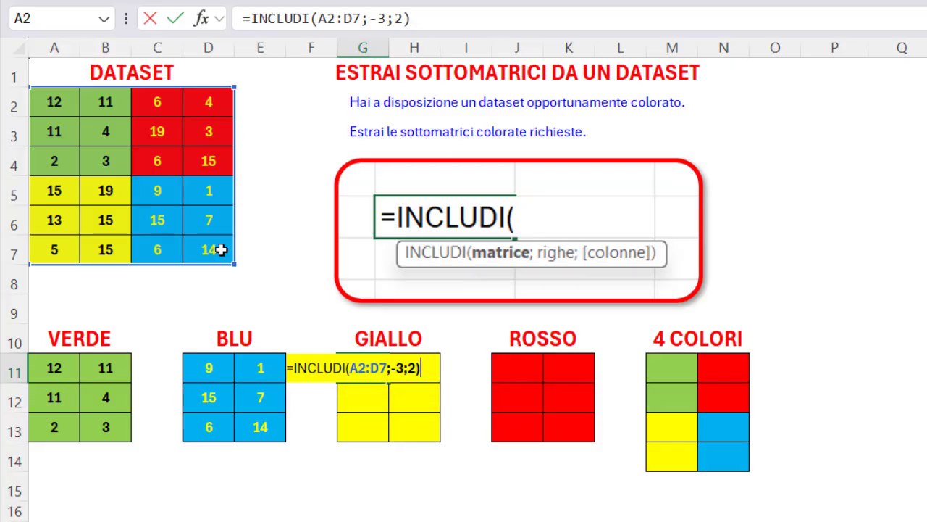
key(Return)
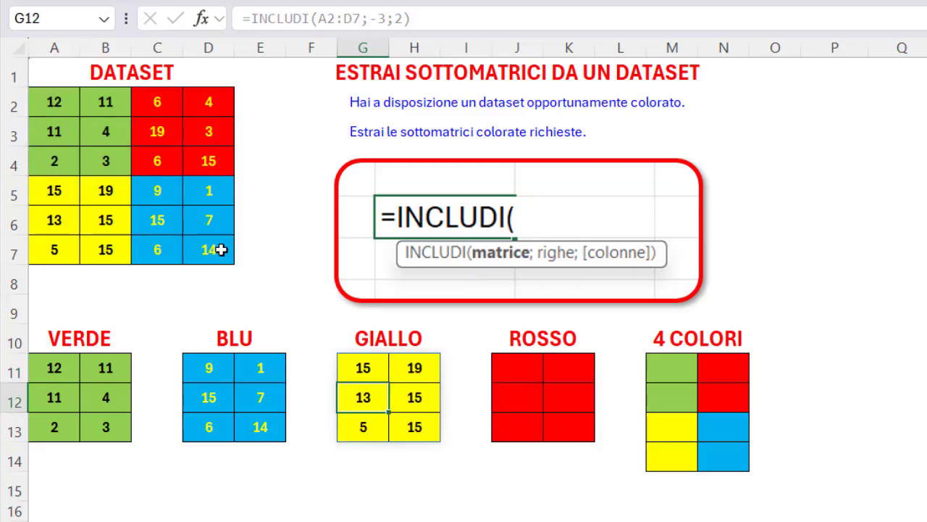
Step: Extract the red submatrix into the ROSSO block by entering =INCLUDI(A2:D7;3;-2) in cell J11
click(518, 369)
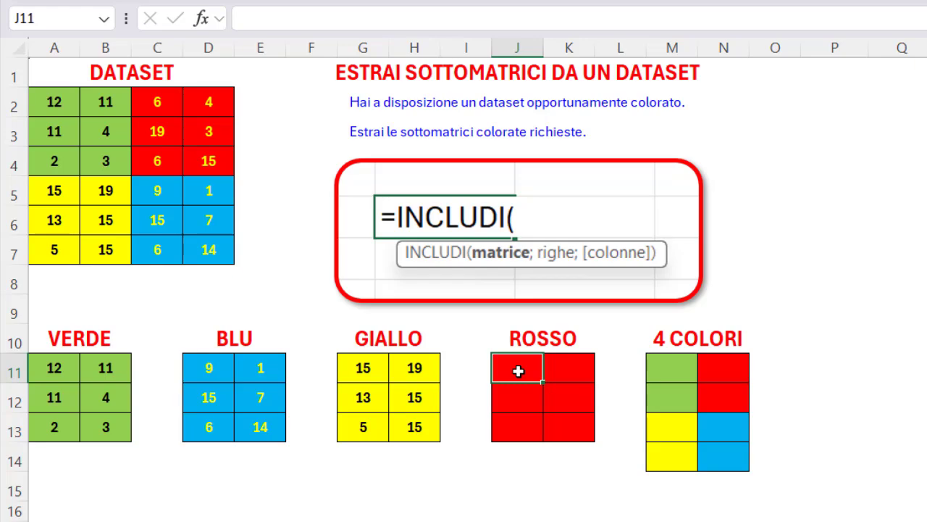
text(=INCLUDI()
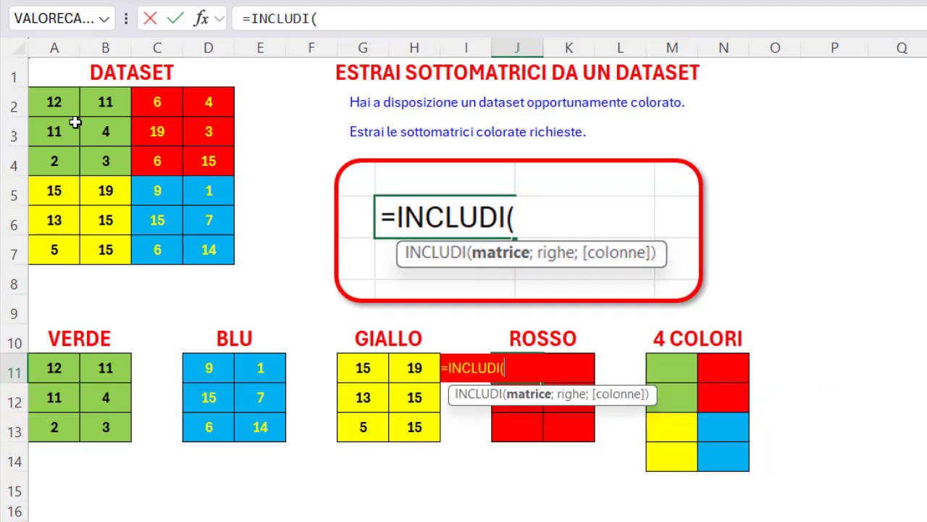
drag(66, 102, 202, 243)
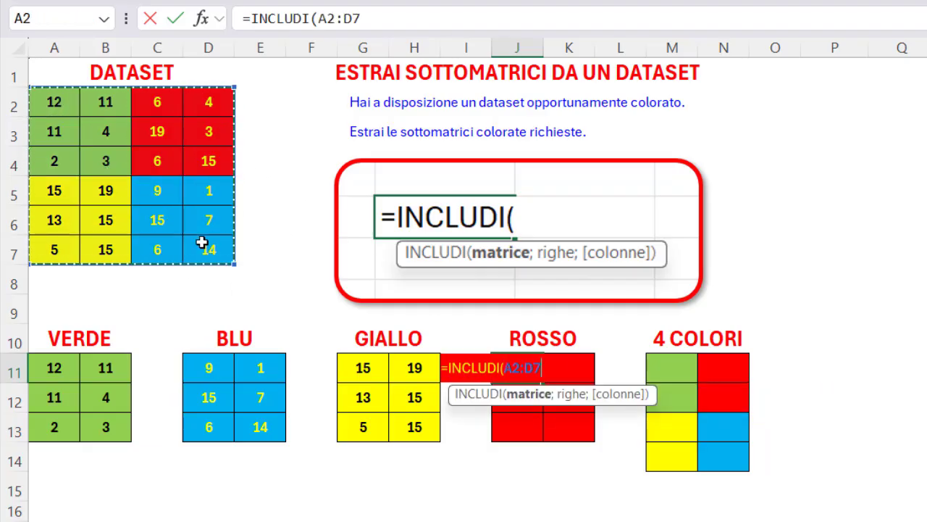
text(;)
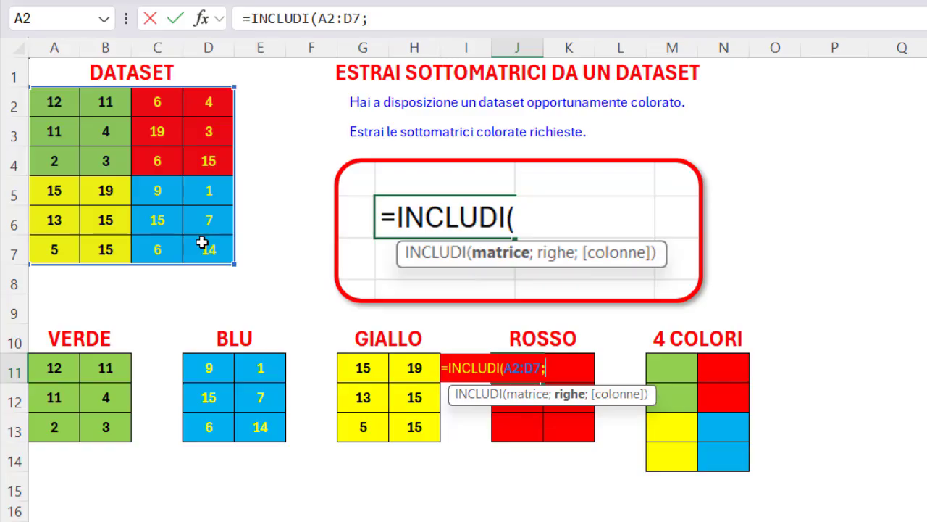
text(3;)
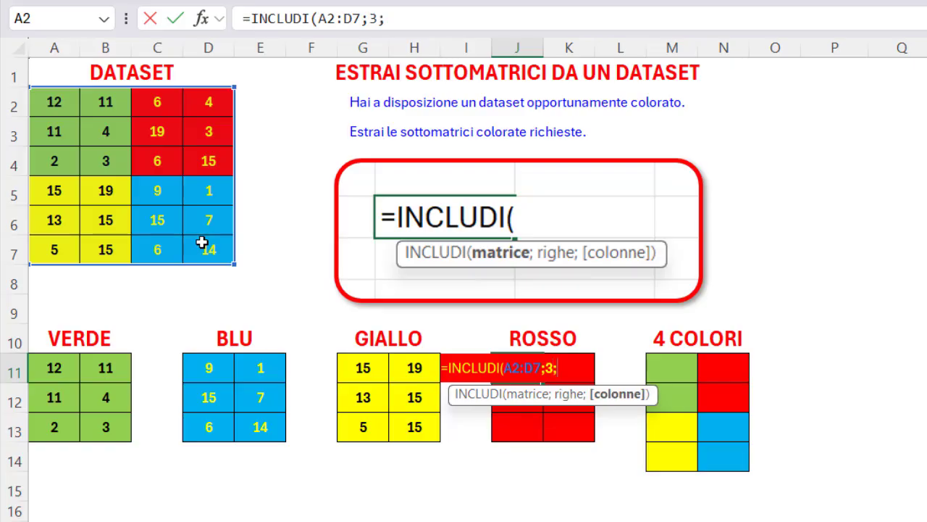
text(-2))
key(Return)
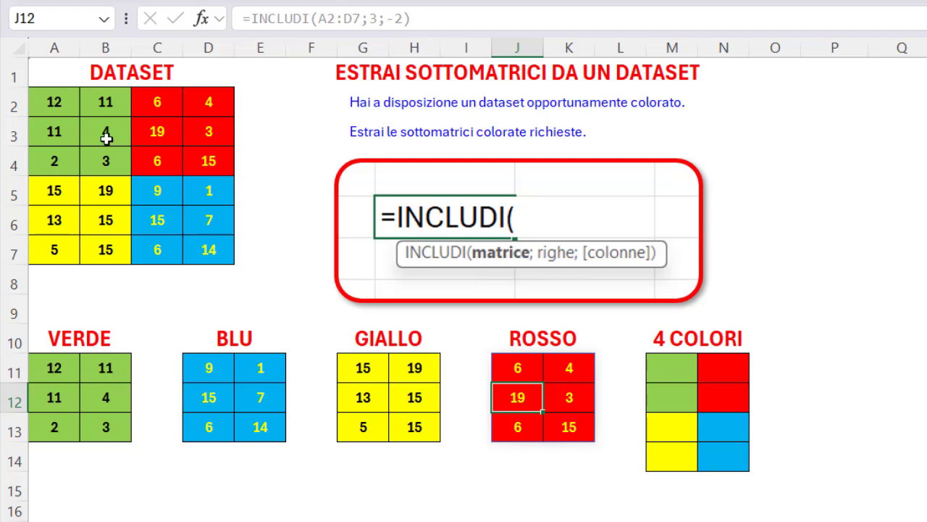
drag(105, 136, 149, 219)
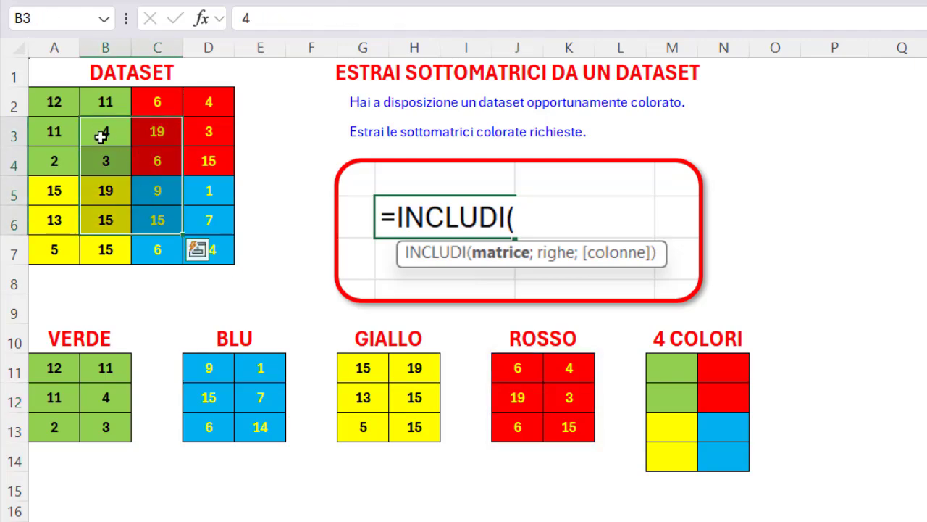
drag(102, 126, 209, 255)
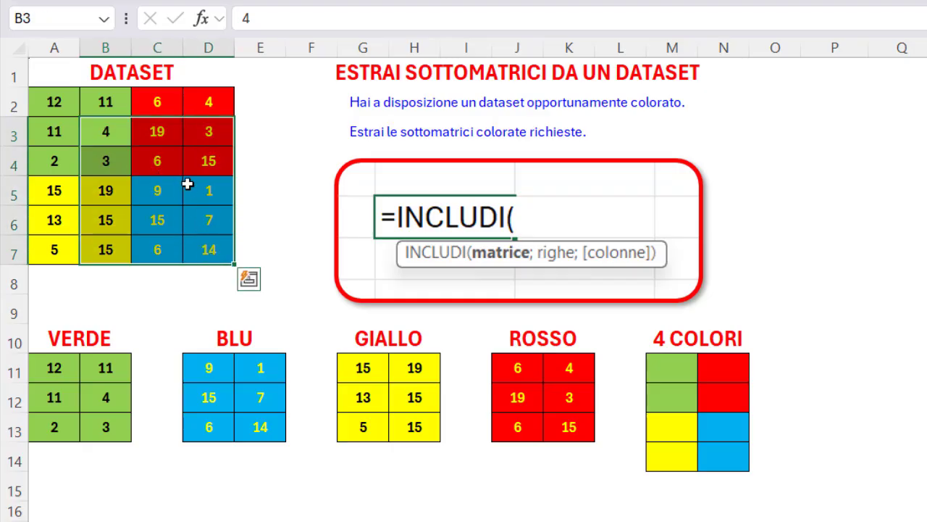
Step: Extract the last five rows and last three columns of the dataset by entering =INCLUDI(A2:D7;-5;-3) in cell M11 of the 4 COLORI block
click(113, 134)
drag(113, 134, 217, 249)
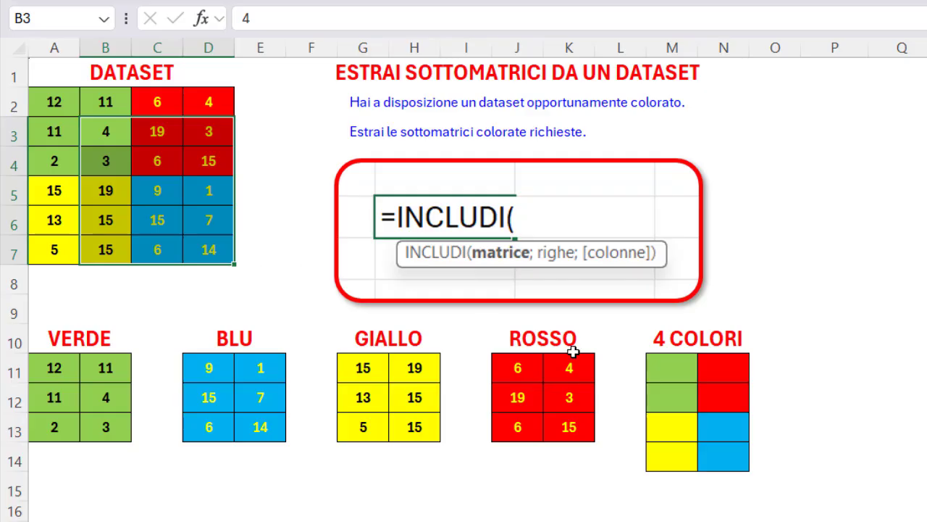
click(676, 369)
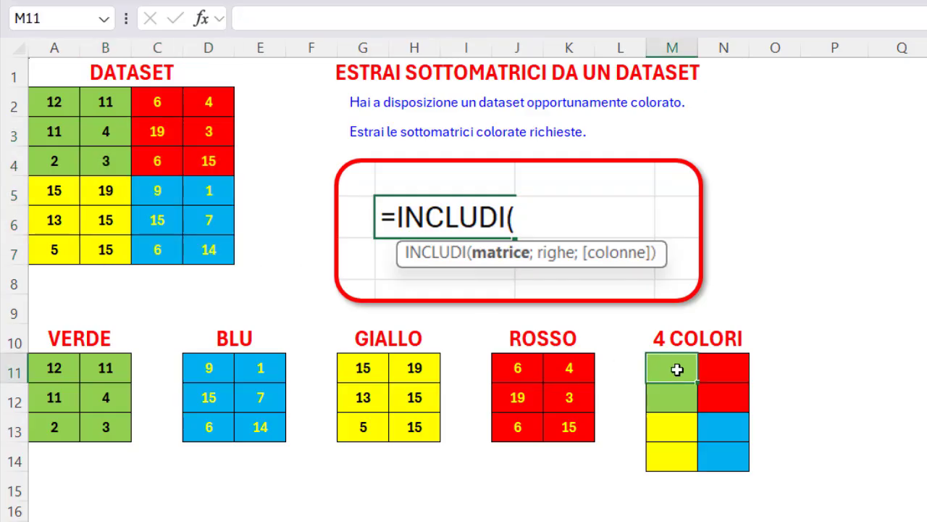
text(=INCL)
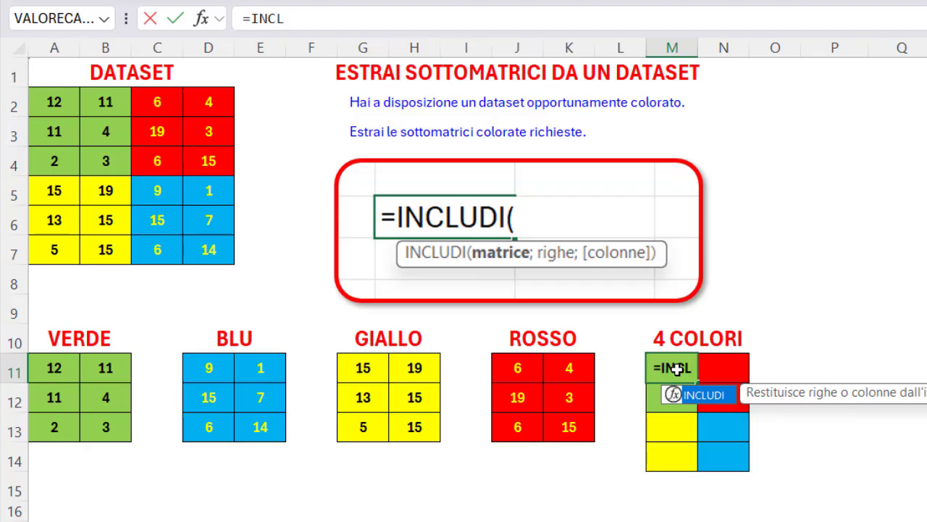
key(Tab)
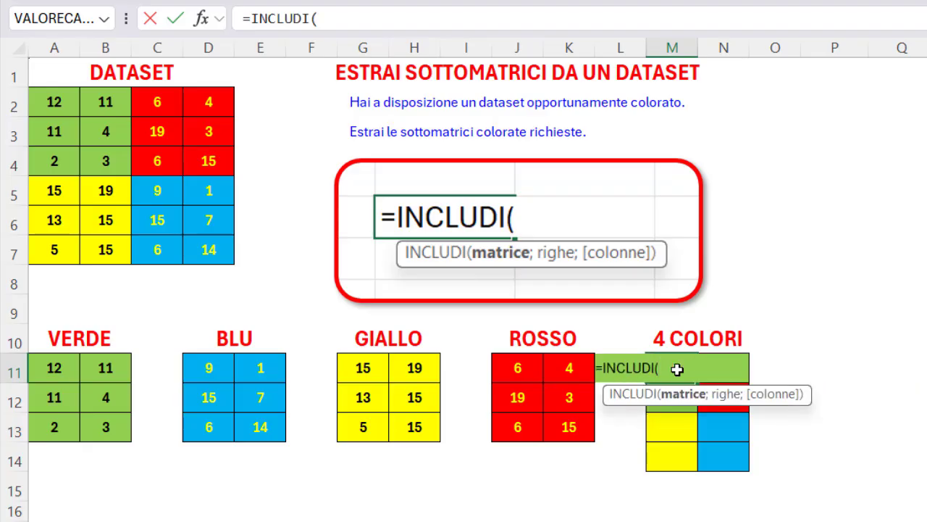
drag(63, 99, 211, 241)
text(;)
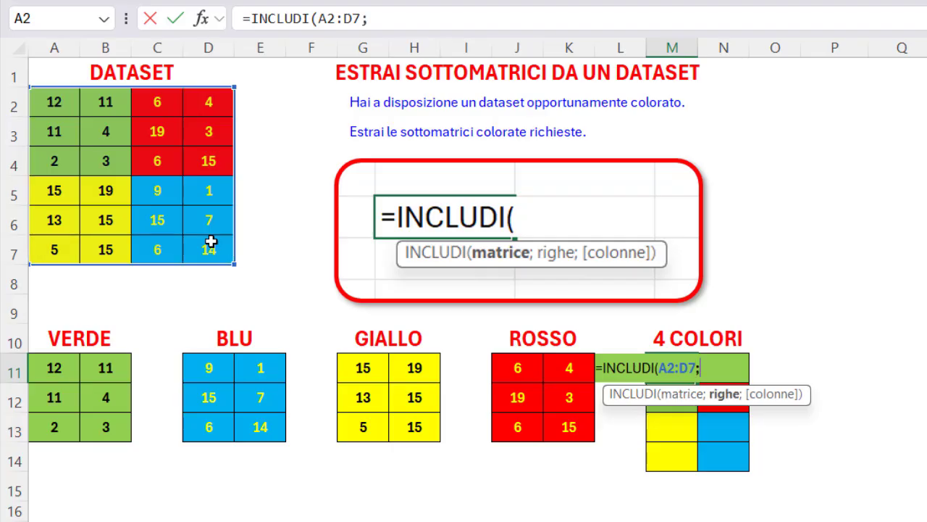
text(5;-3)
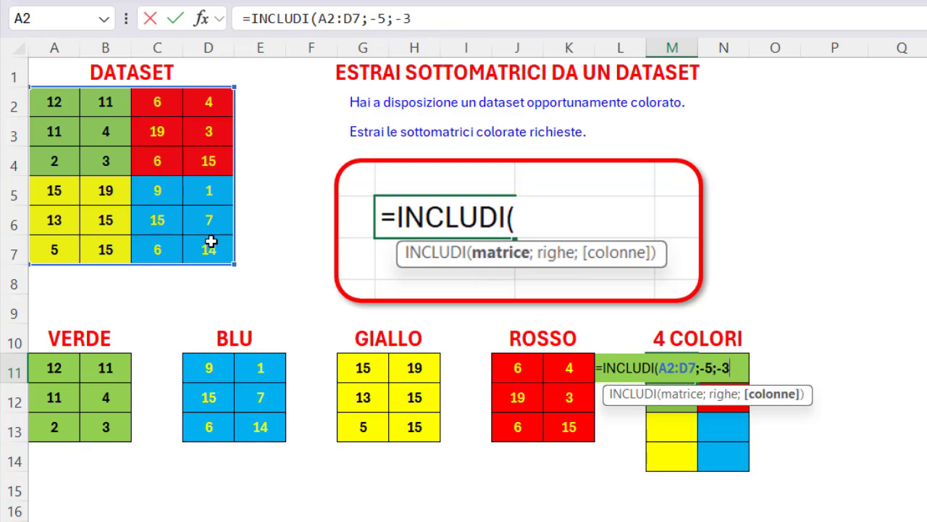
key(Return)
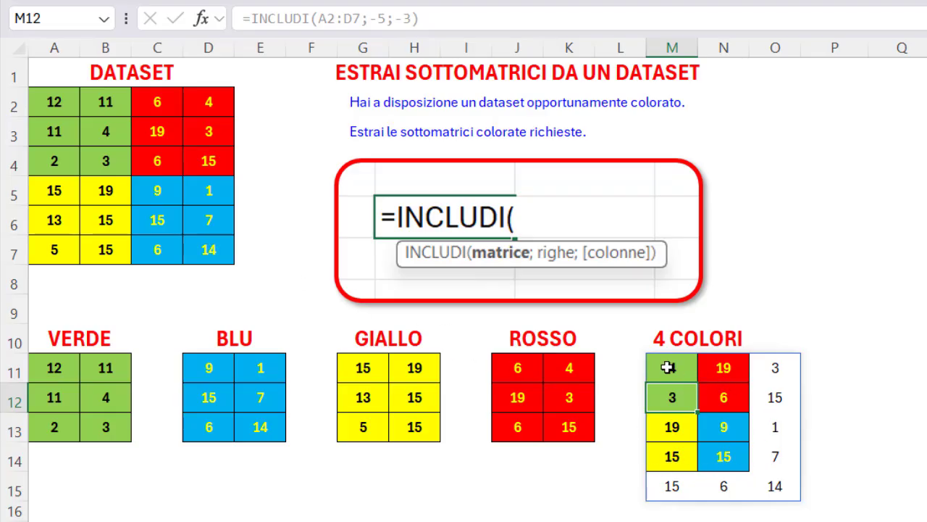
Step: Nest the M11 formula in an outer INCLUDI that keeps four rows and two columns: =INCLUDI(INCLUDI(A2:D7;-5;-3);4;2)
click(668, 367)
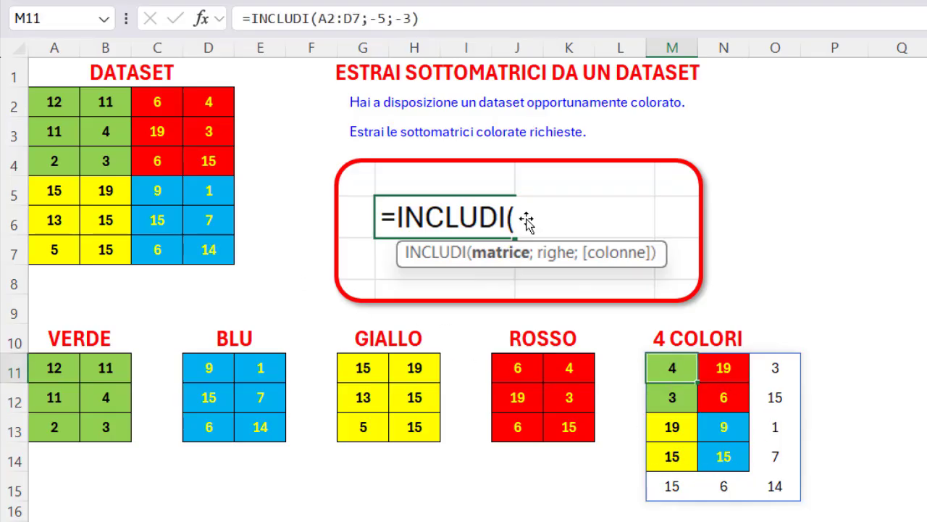
click(252, 18)
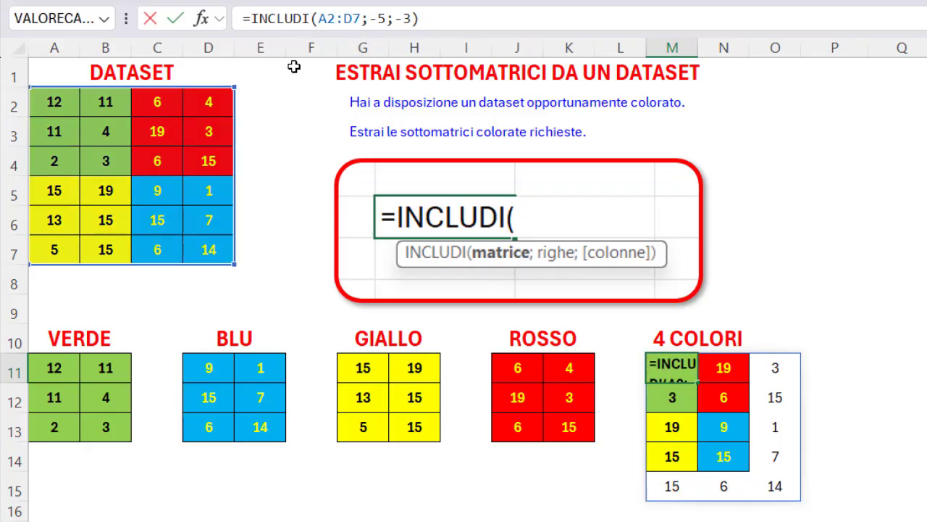
text(INCL)
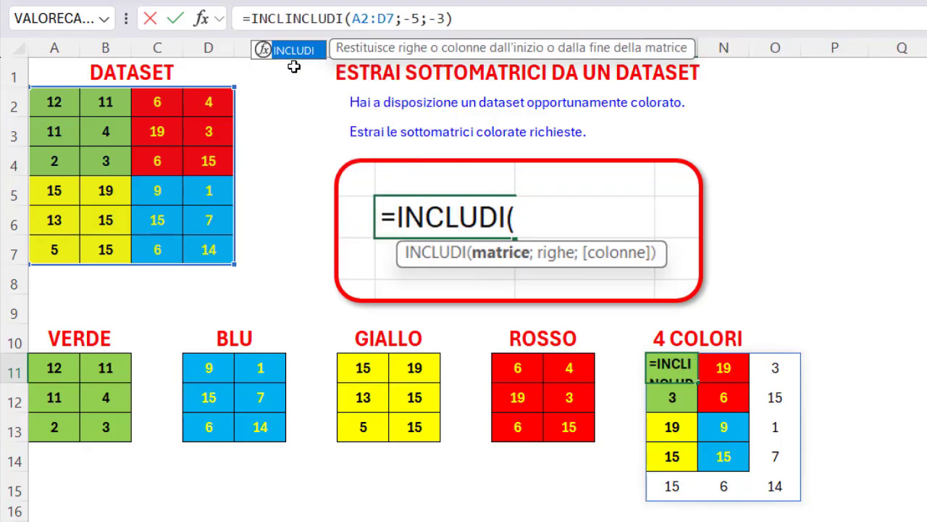
key(Tab)
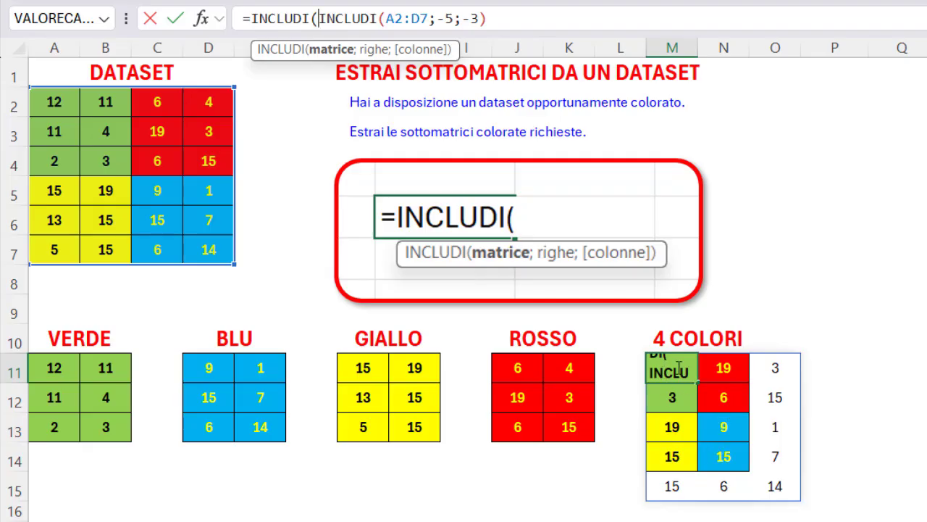
click(509, 18)
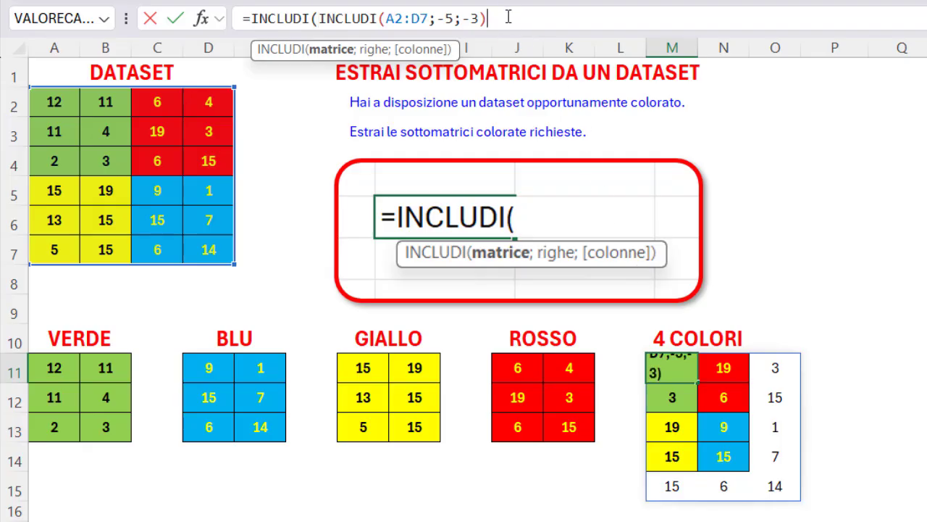
text(;)
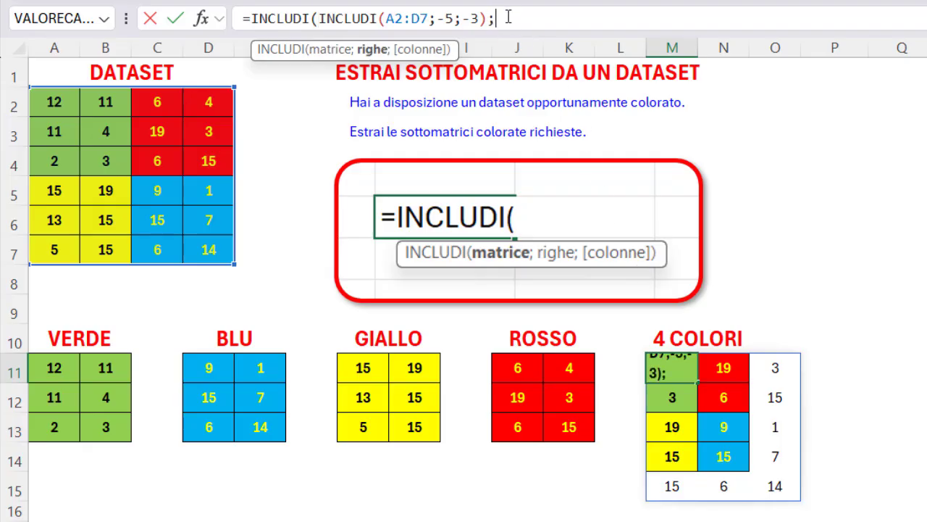
text(4;2)
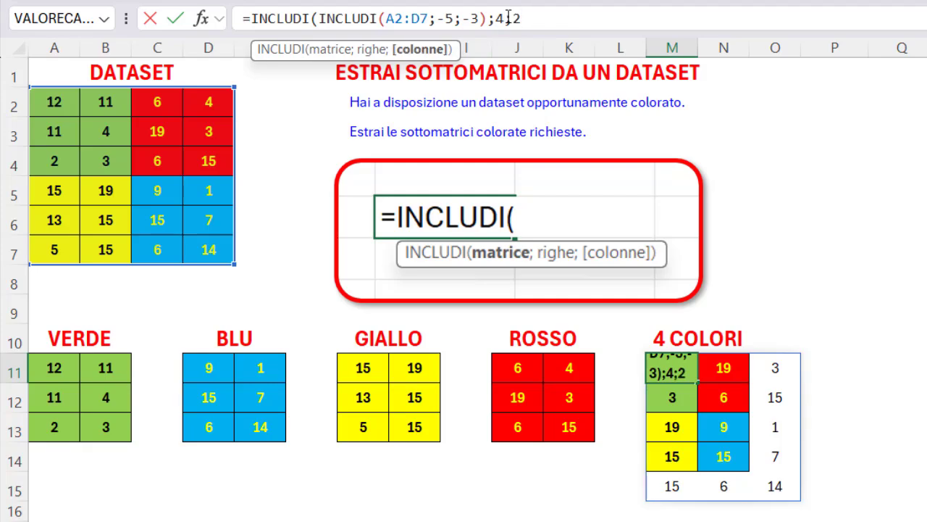
text())
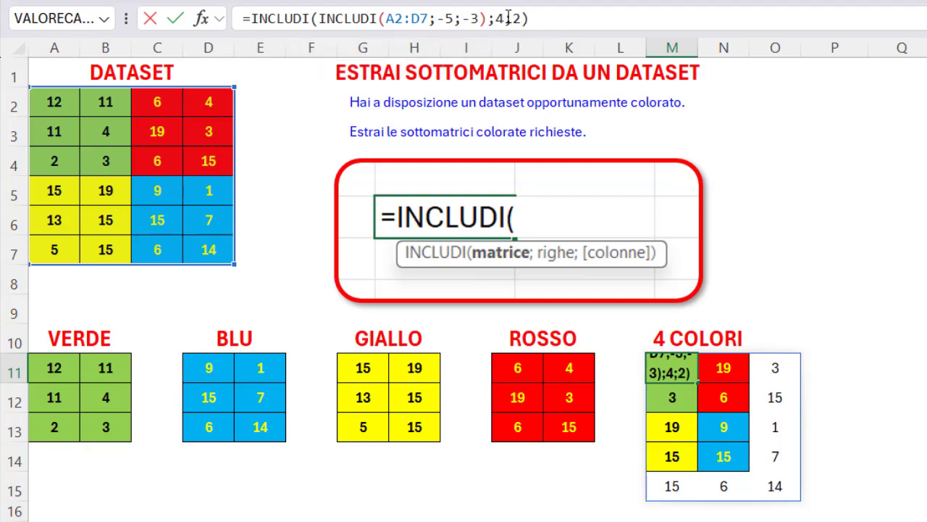
key(Return)
click(672, 374)
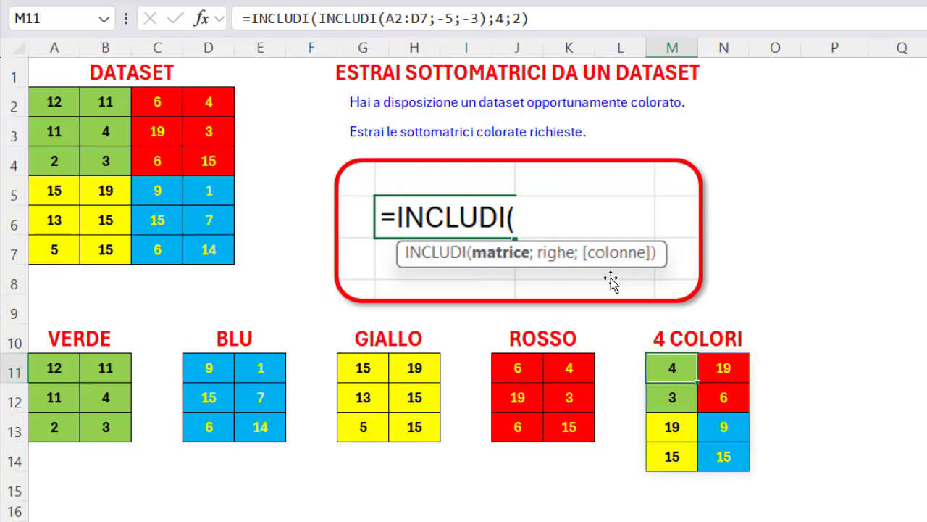
Step: Extract only the first two rows of the dataset by entering =INCLUDI(A2:D7;2) in cell G5
click(354, 180)
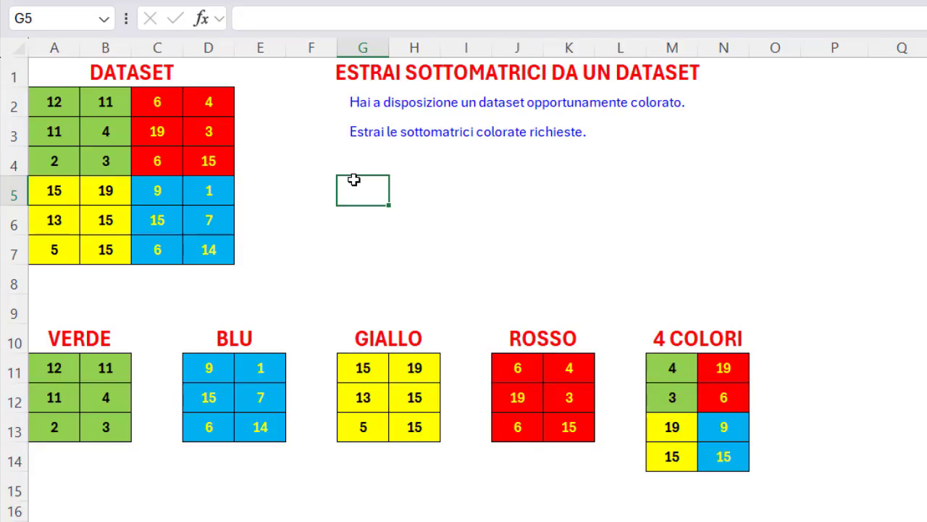
text(=INCL)
key(Tab)
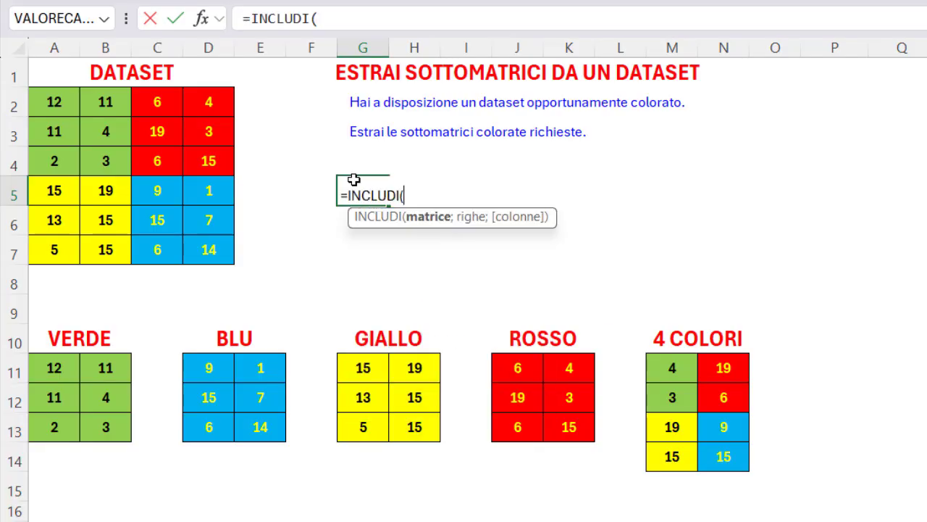
click(64, 98)
drag(65, 98, 209, 238)
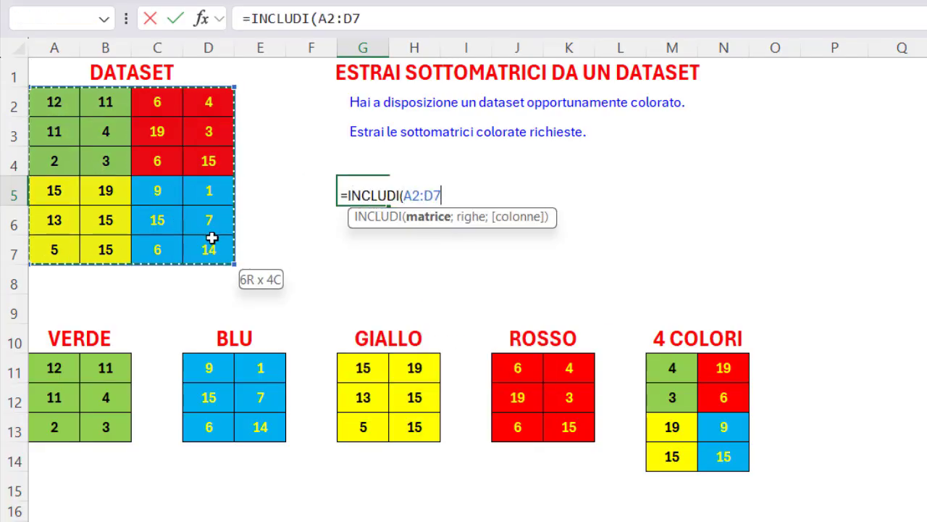
text(;2)
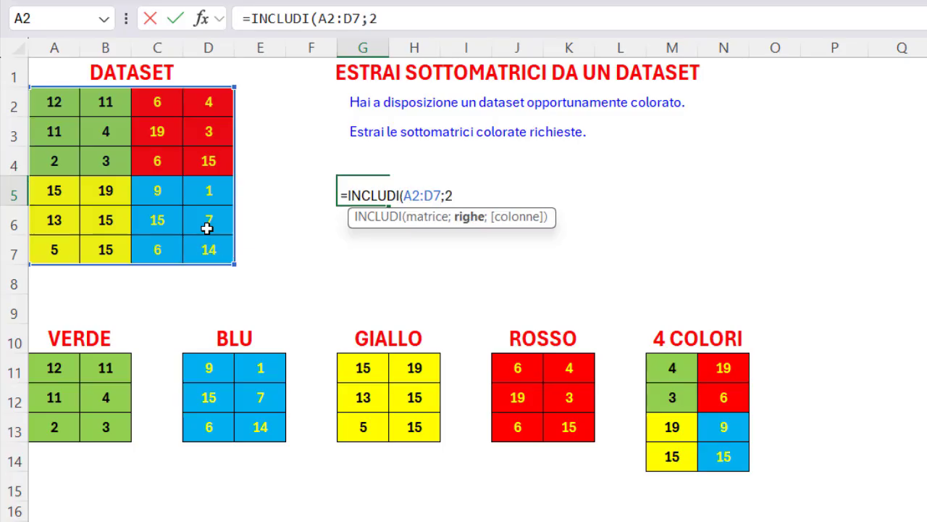
key(Return)
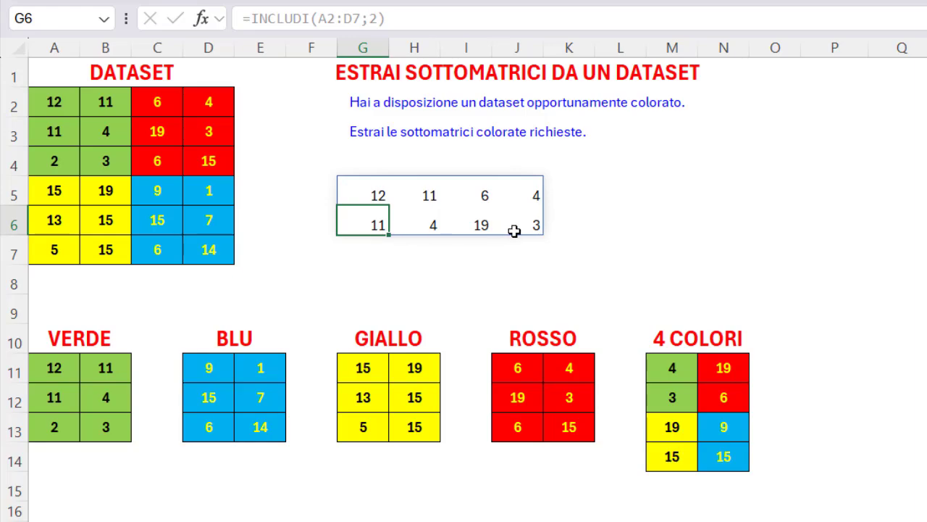
Step: Extract only the first column of the dataset by entering =INCLUDI(A2:D7;;1) in cell O2, leaving the rows argument empty
click(784, 102)
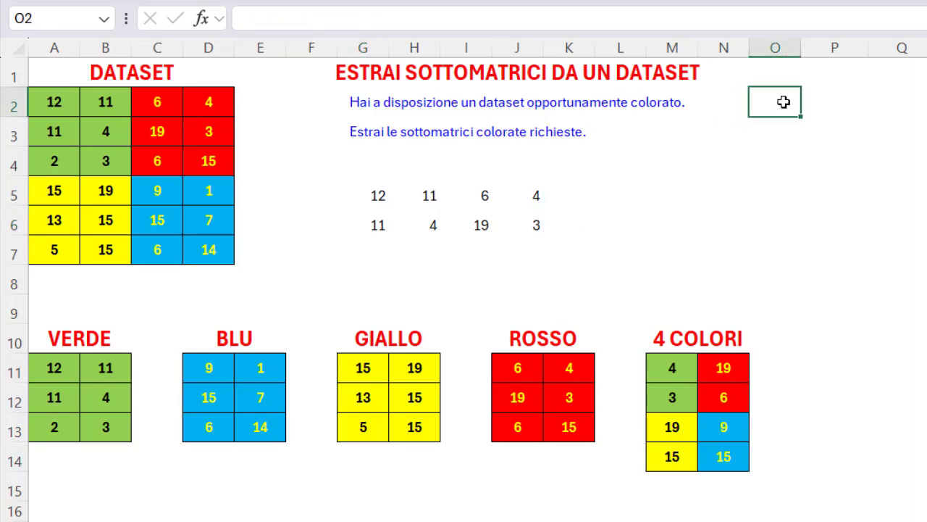
text(=)
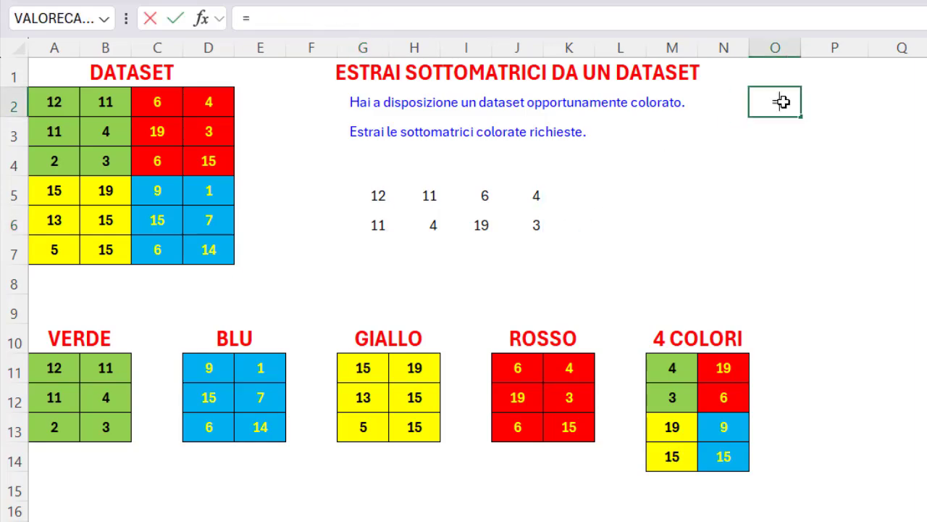
text(INCL)
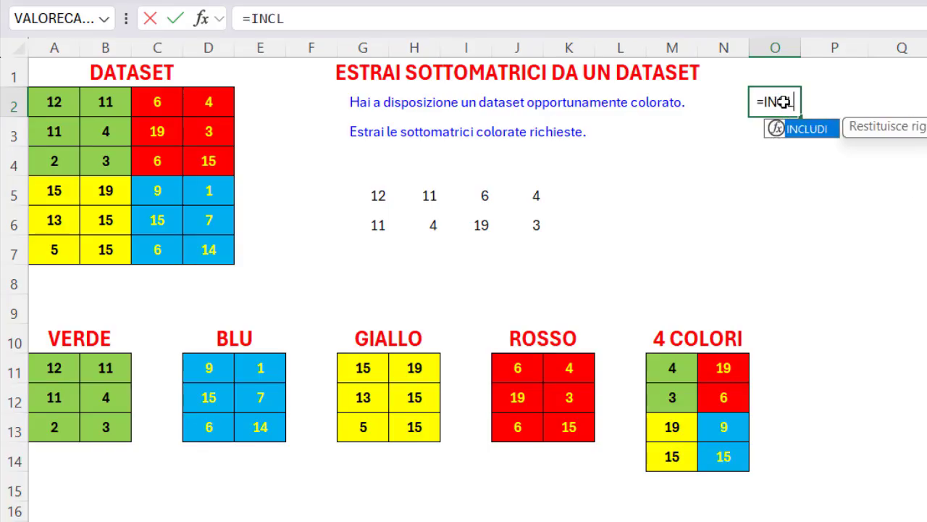
key(Tab)
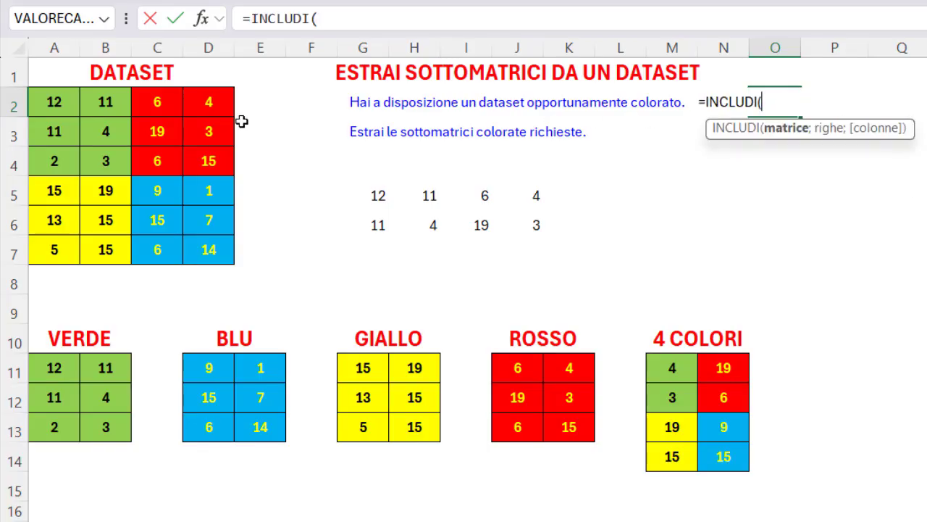
drag(58, 102, 205, 249)
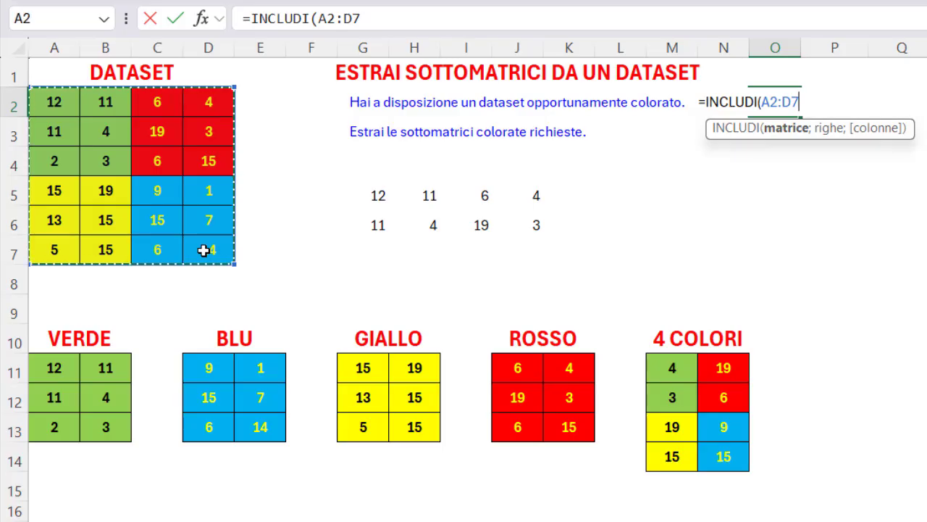
text(;;)
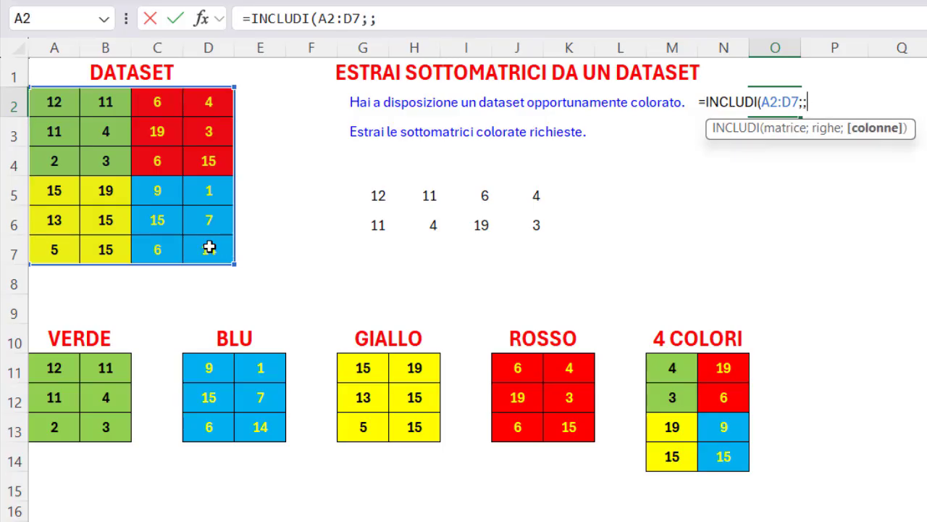
text(1)
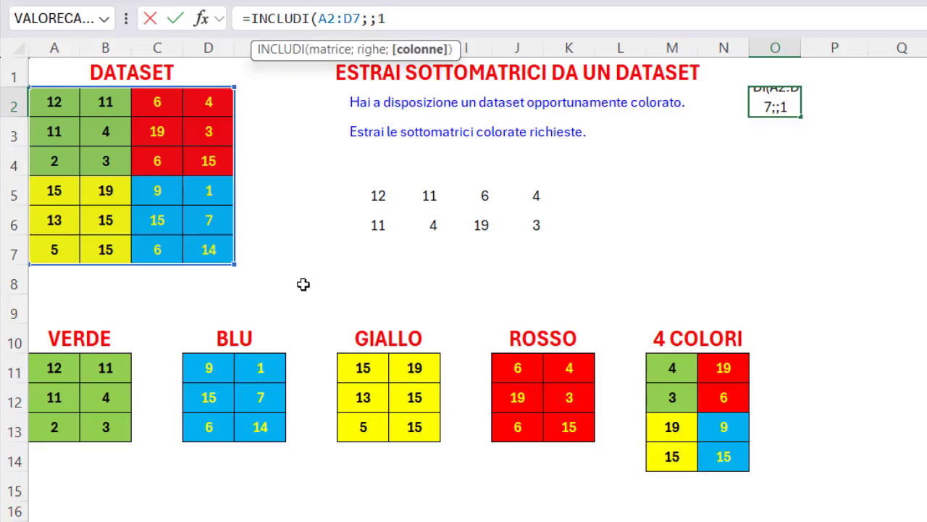
text())
key(Return)
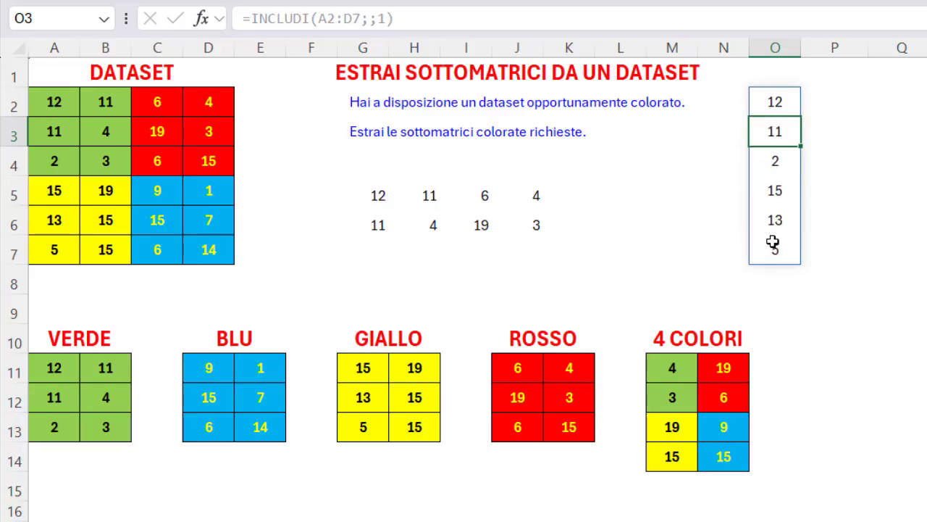
Step: Delete the two demonstration INCLUDI formulas in cells O2 and G5
click(775, 95)
key(Delete)
click(389, 196)
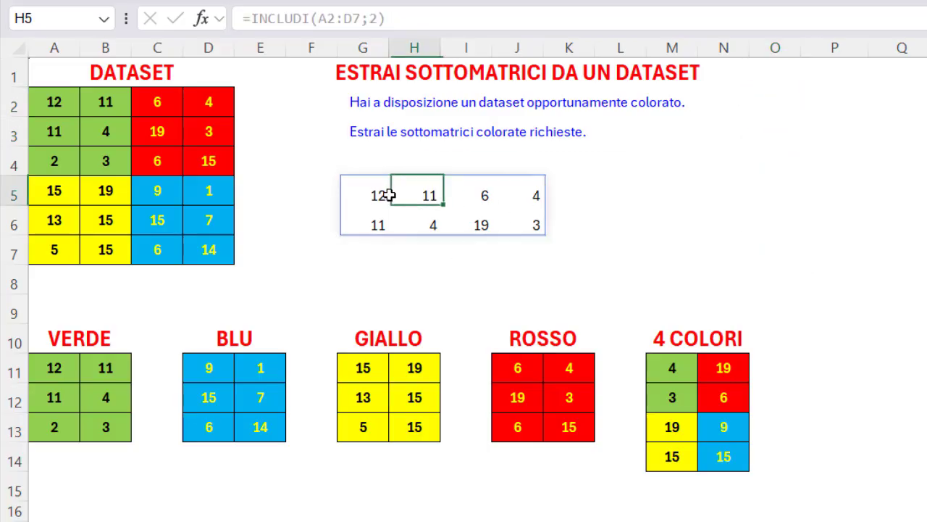
click(362, 191)
key(Delete)
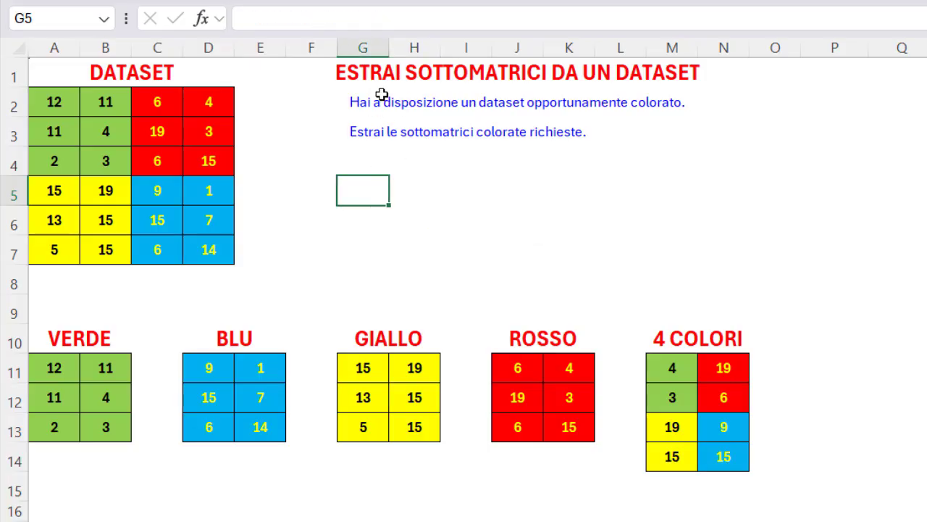
click(380, 71)
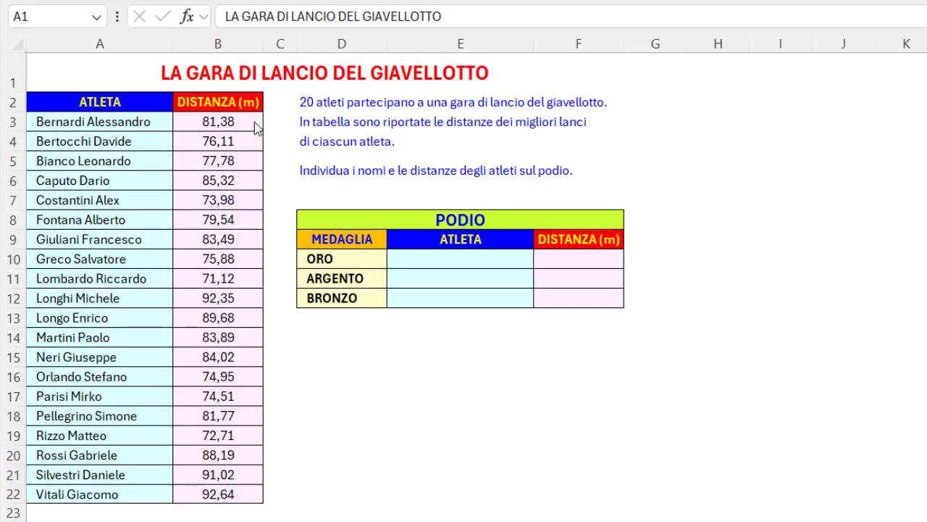
Step: Sort the athletes by distance in descending order by entering =DATI.ORDINA(A3:B22;2;-1) in cell E10 of the PODIO table
click(431, 258)
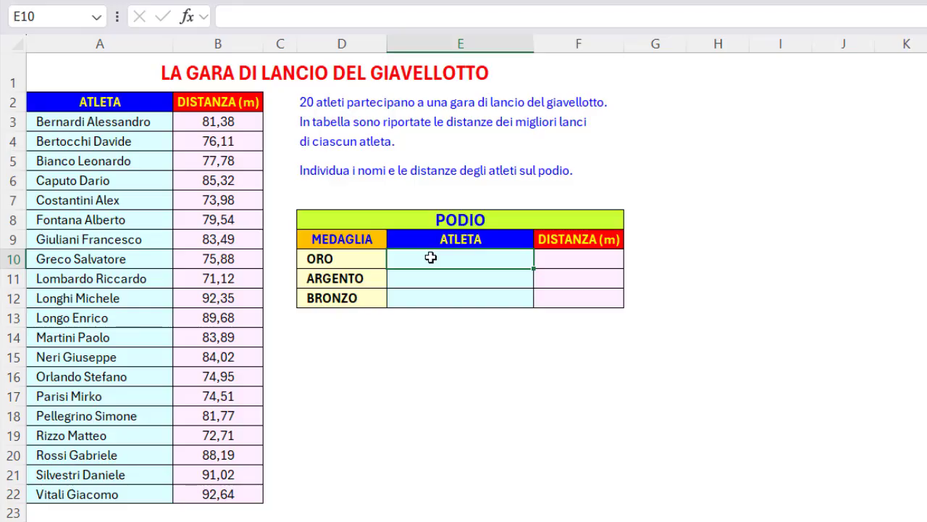
text(=dati)
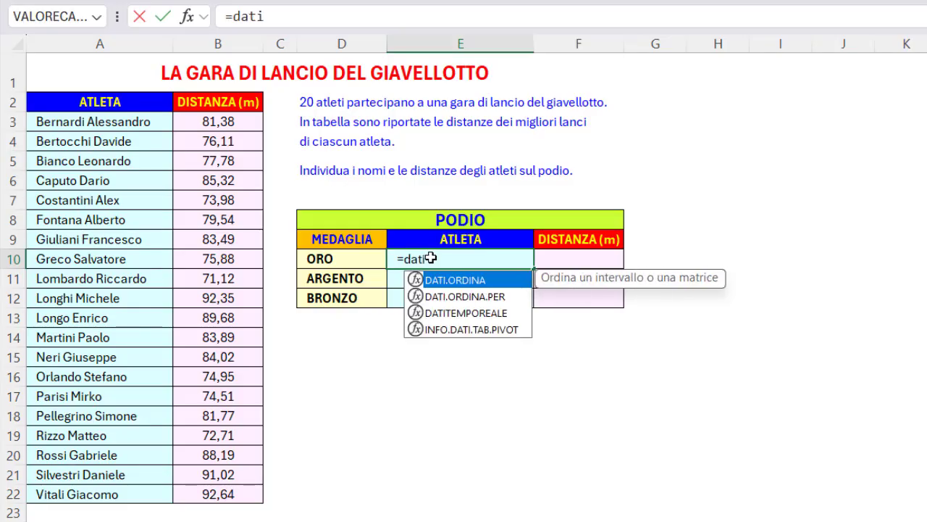
key(Tab)
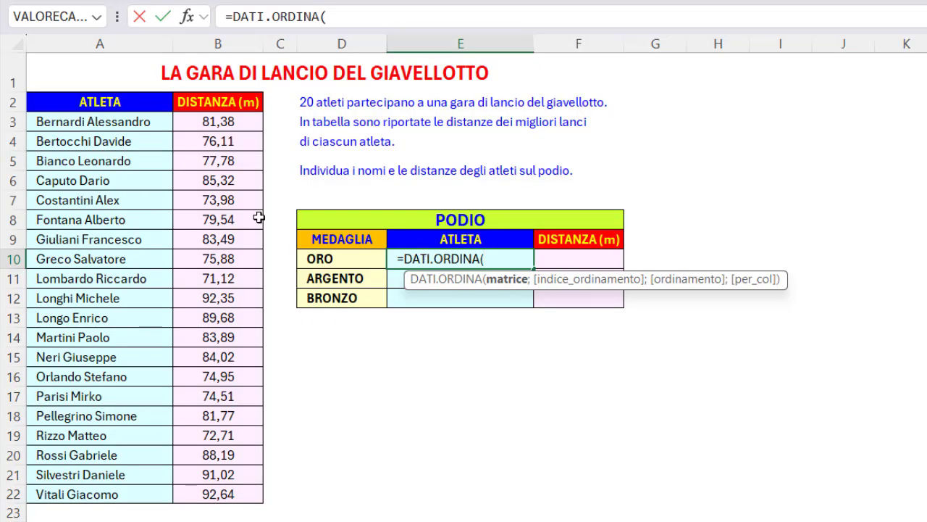
drag(83, 120, 211, 494)
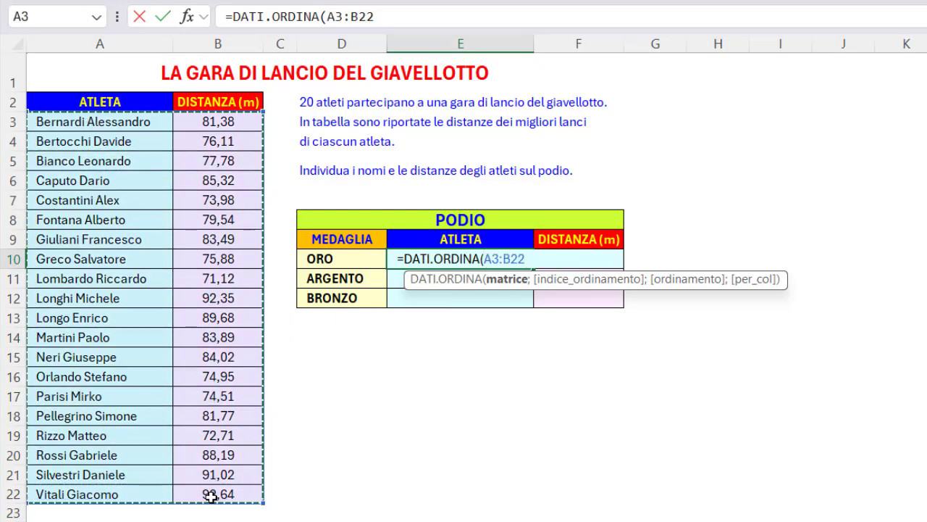
text(;)
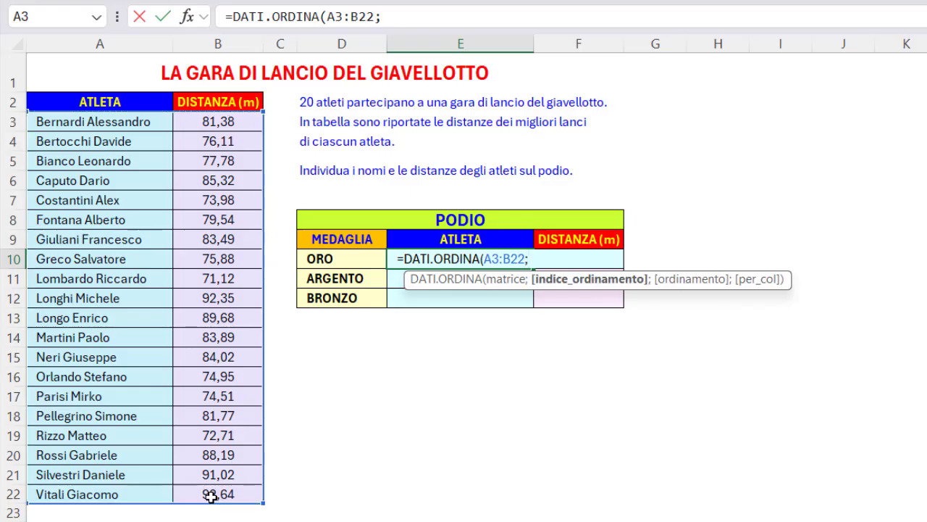
text(2)
text(;)
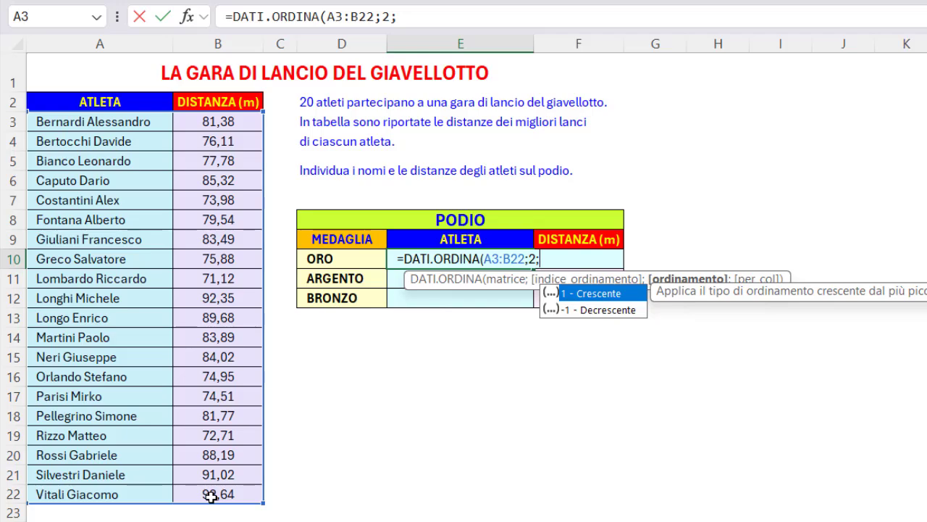
text(-1))
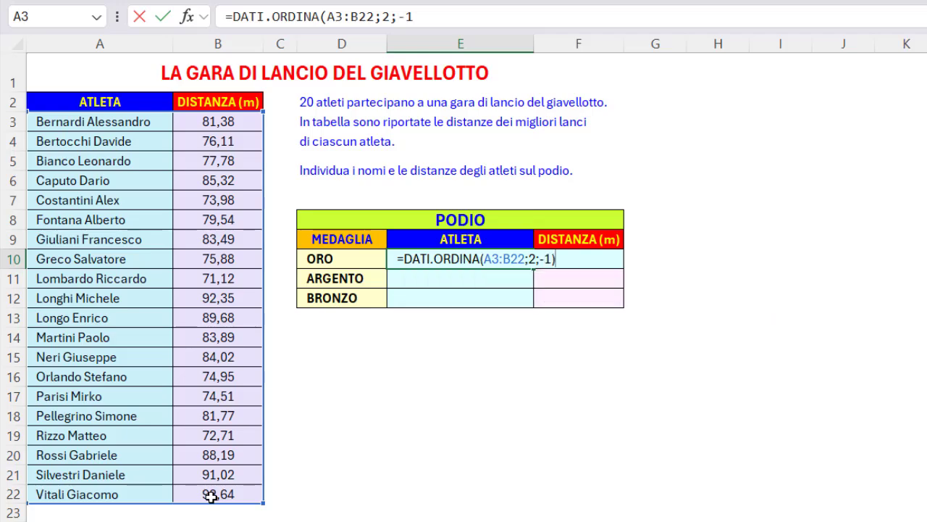
key(Return)
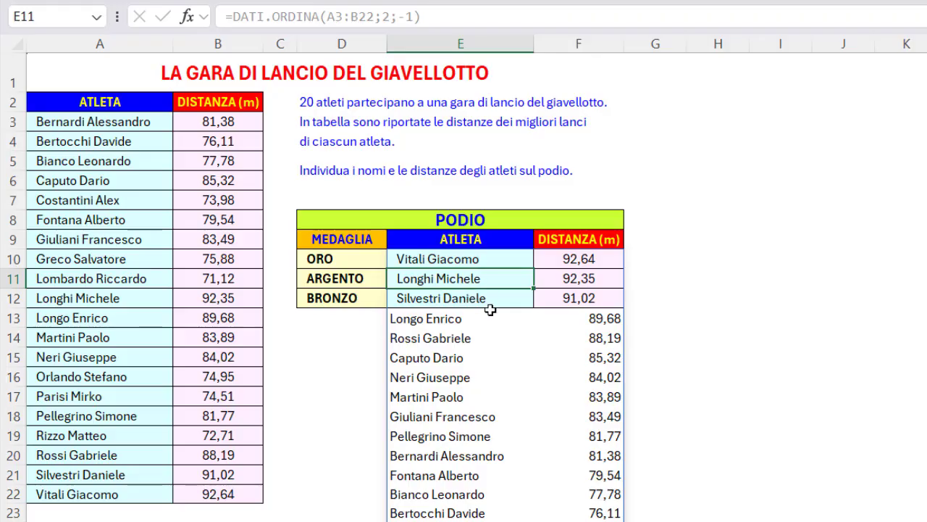
Step: Wrap the E10 sort formula in INCLUDI to keep only three rows: =INCLUDI(DATI.ORDINA(A3:B22;2;-1);3)
click(420, 258)
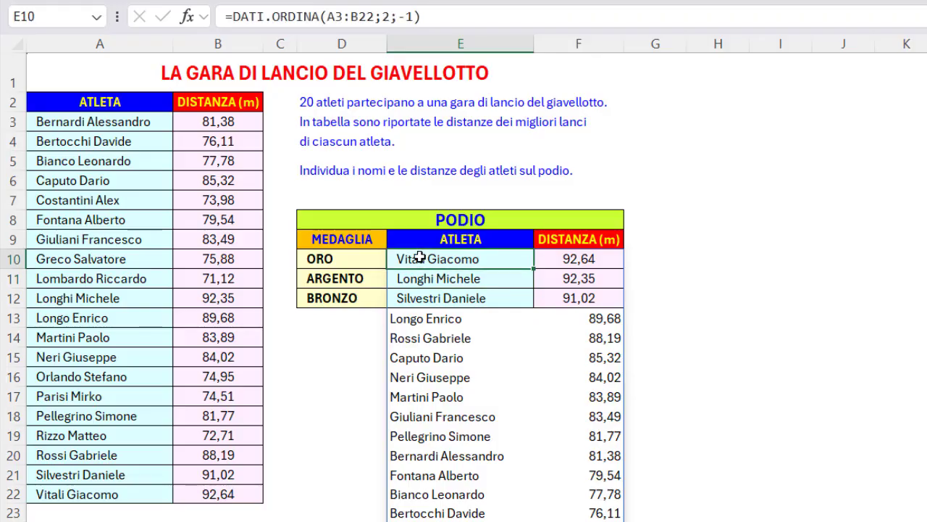
click(233, 16)
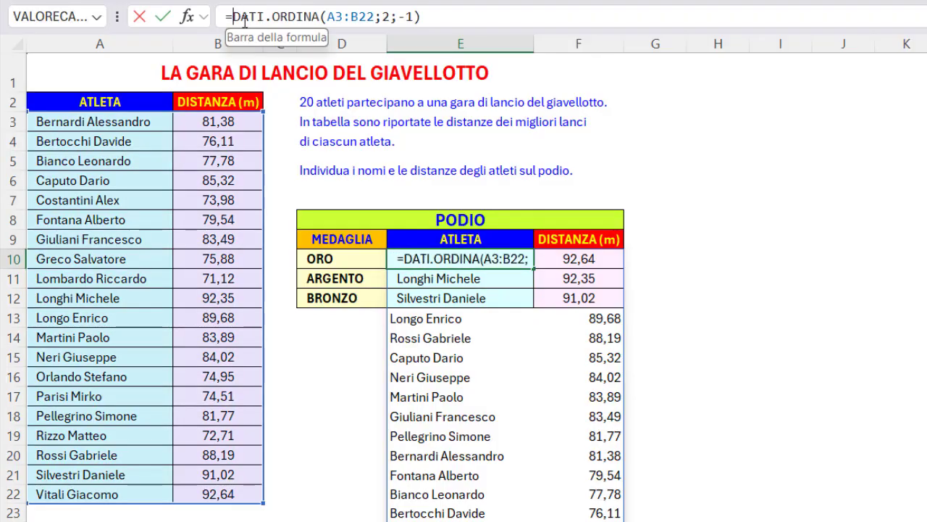
text(incl)
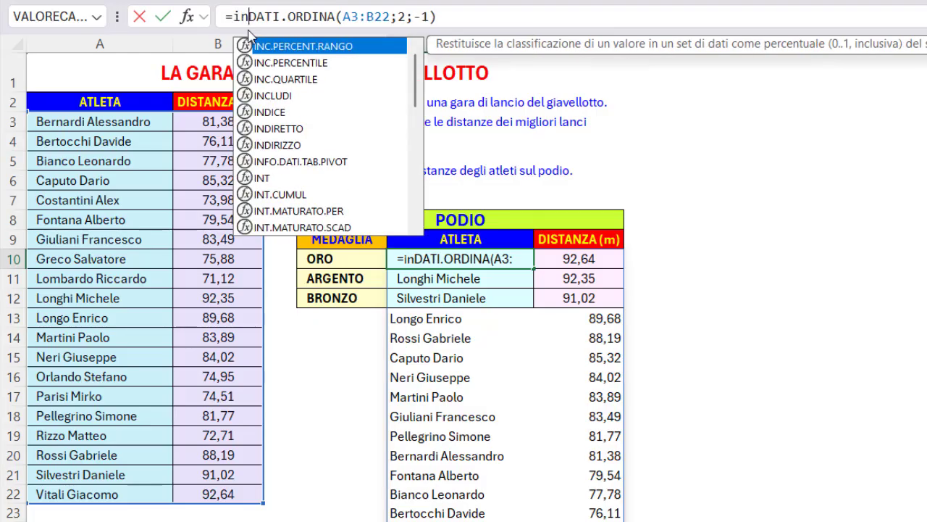
key(Tab)
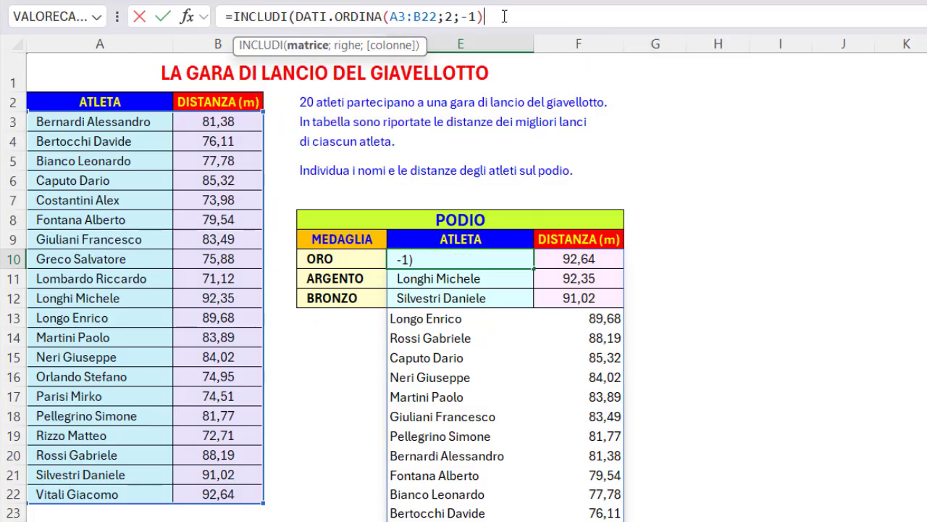
text(;)
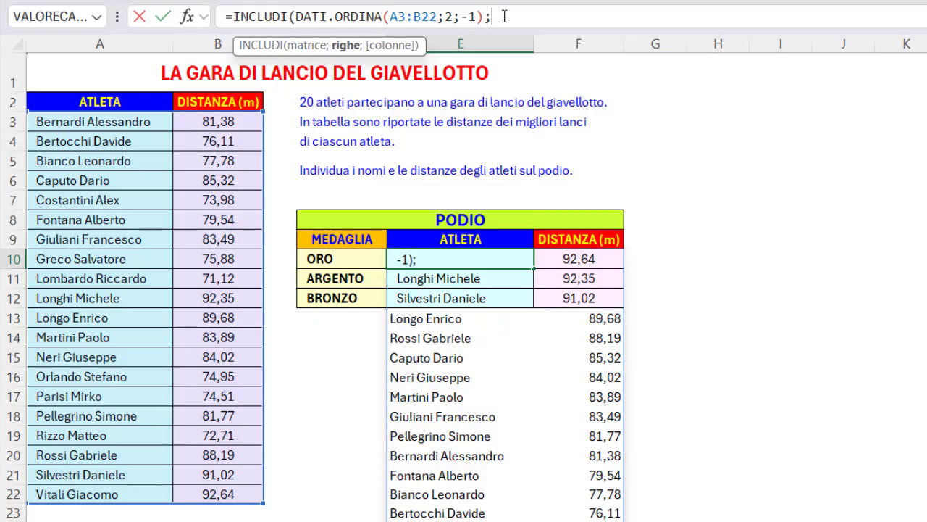
text(3))
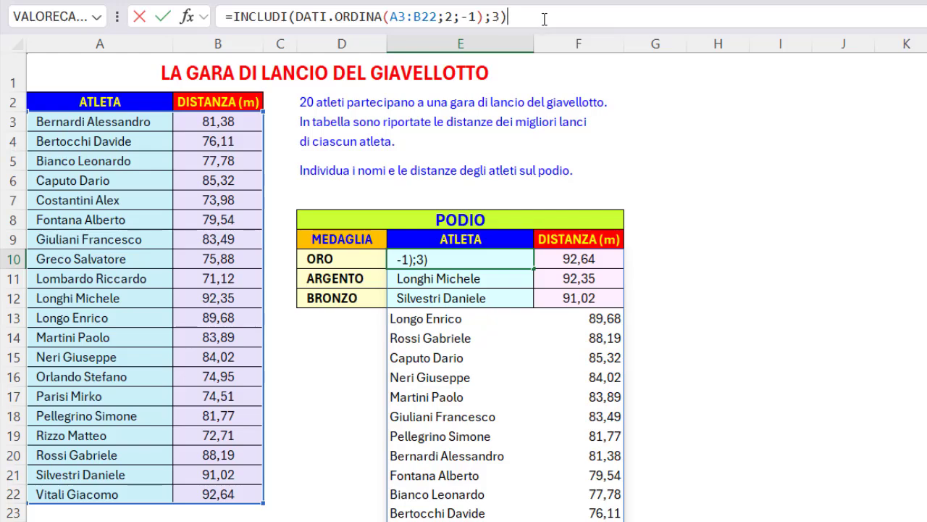
key(Return)
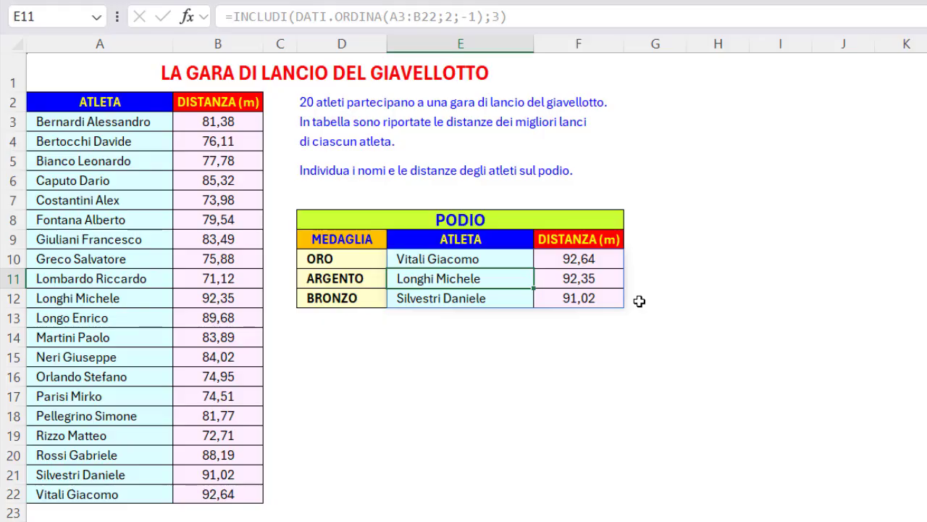
Step: On the ESCLUDI exercise sheet, extract the VERDE submatrix by entering =ESCLUDI(A2:D7;-3;-2) in cell A11
click(557, 68)
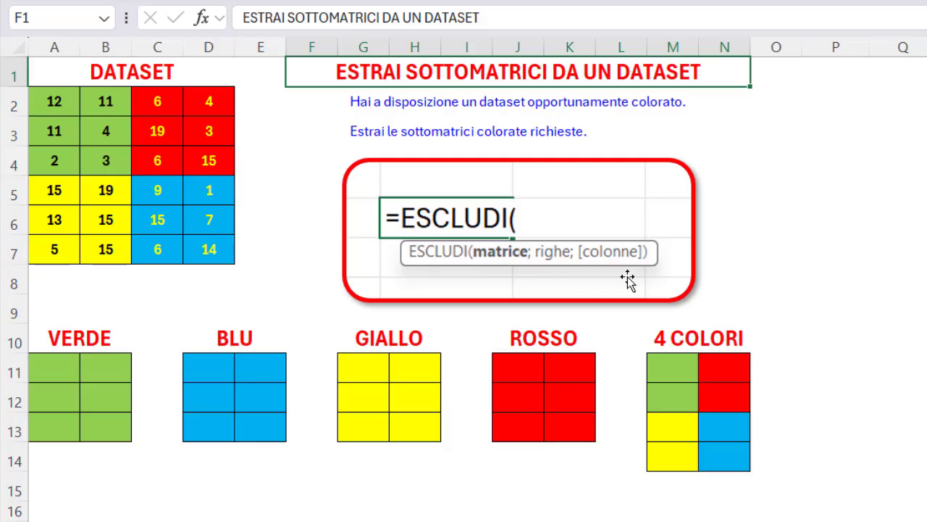
click(53, 371)
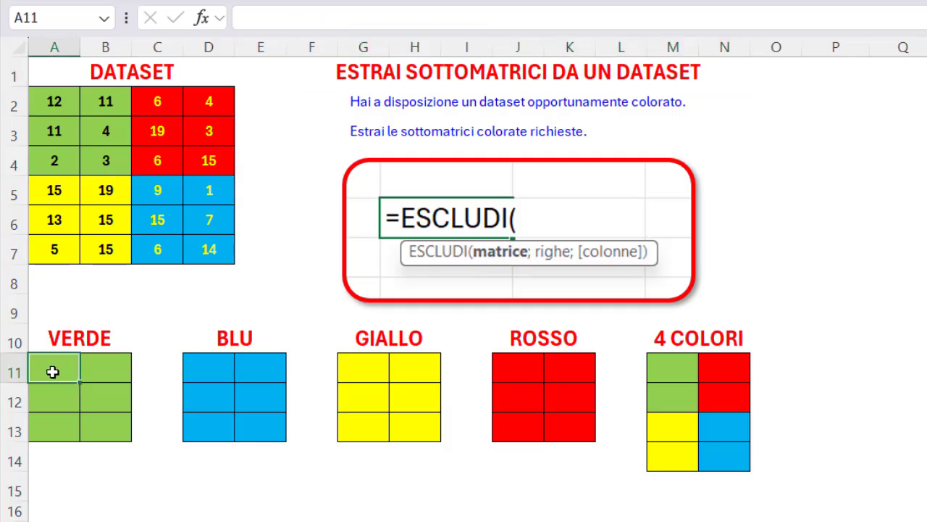
text(=escl)
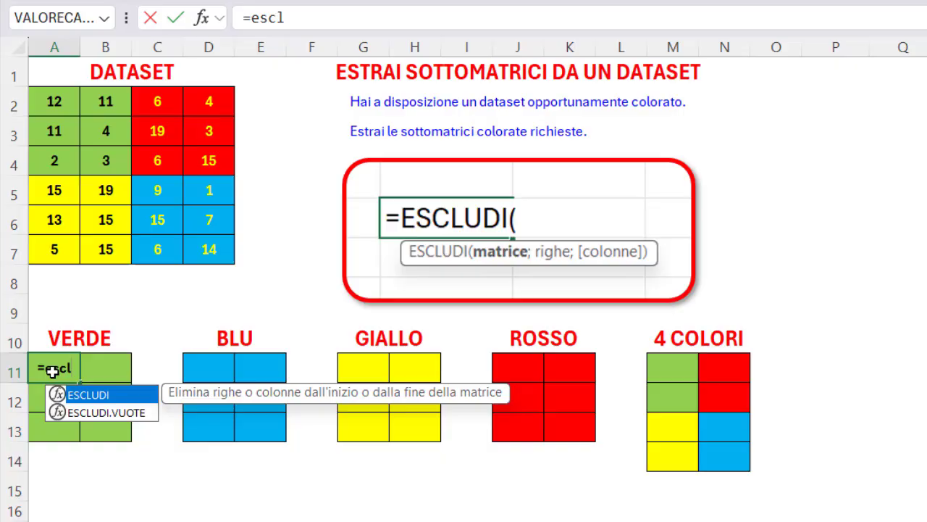
key(Tab)
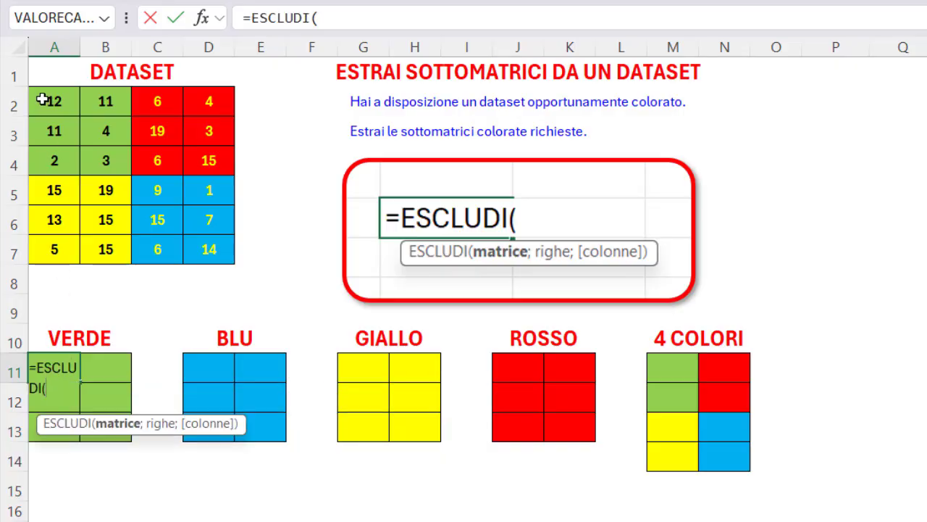
drag(38, 102, 189, 251)
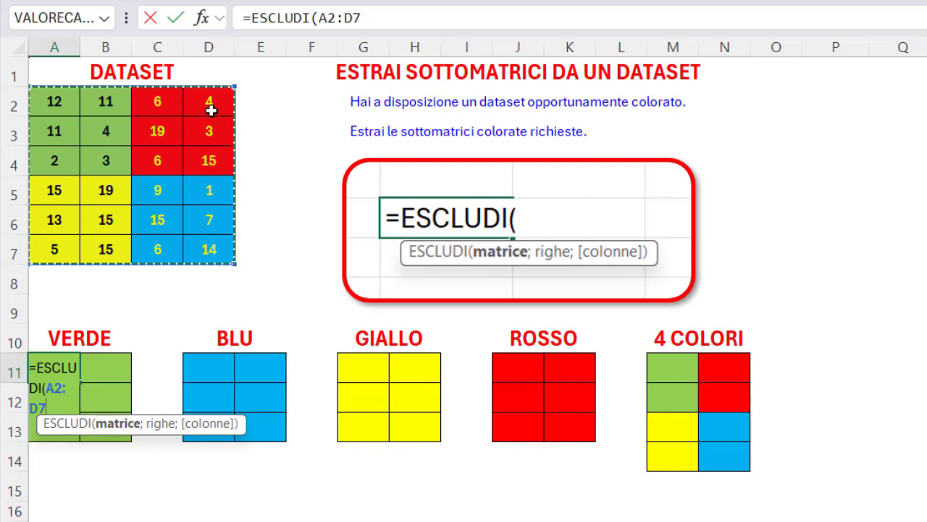
text(;)
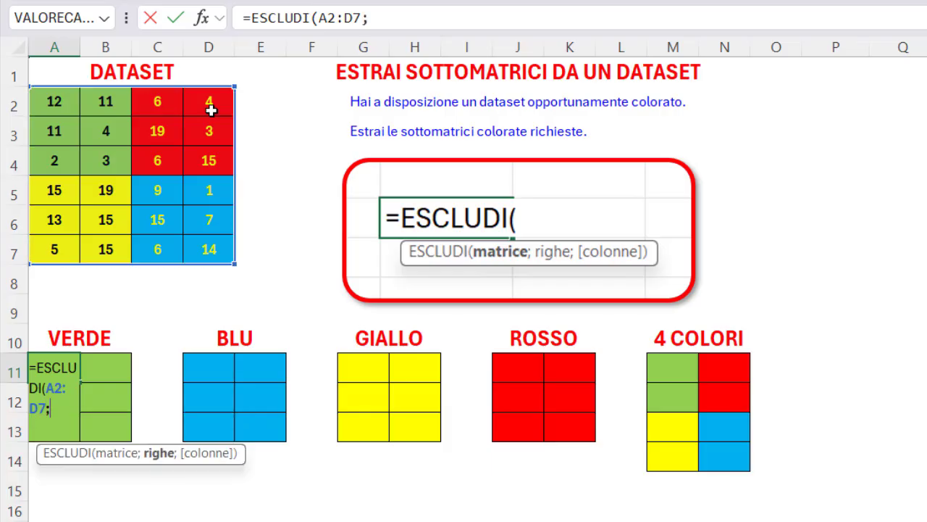
text(-3;-)
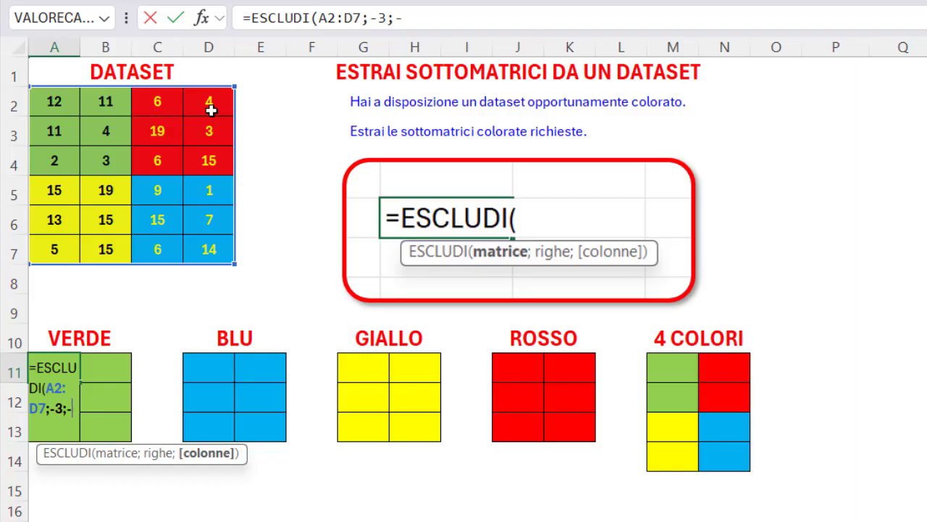
text(2))
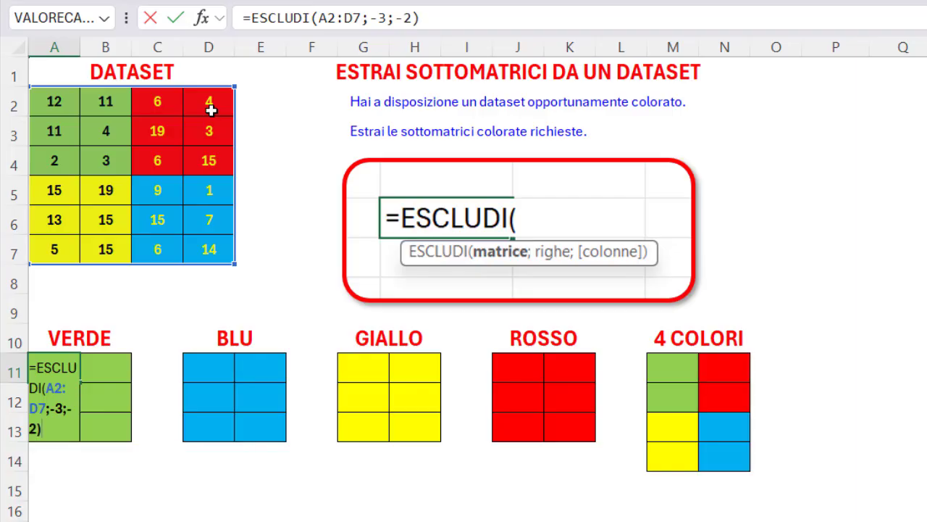
key(Return)
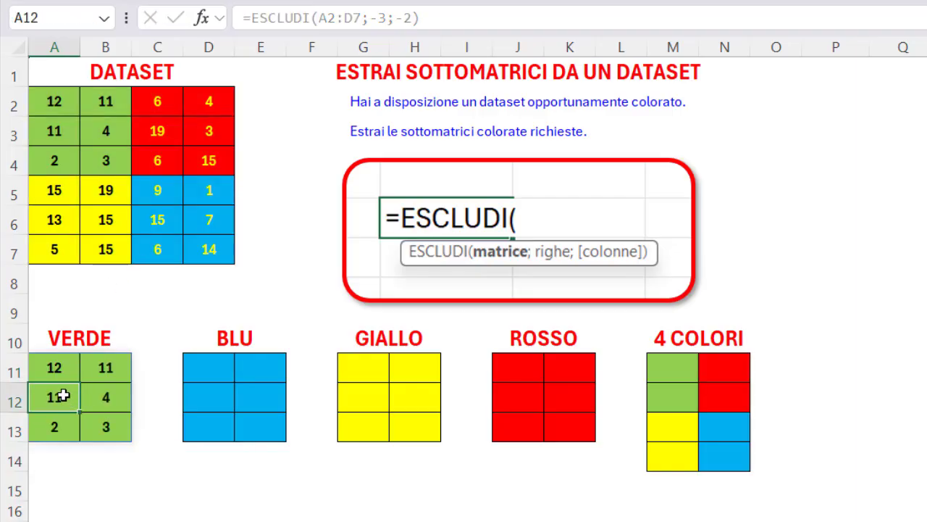
Step: Copy the A11 formula text and paste it unchanged into cell D11 of the BLU block
click(55, 368)
drag(433, 20, 107, 6)
key(ctrl+c)
key(Escape)
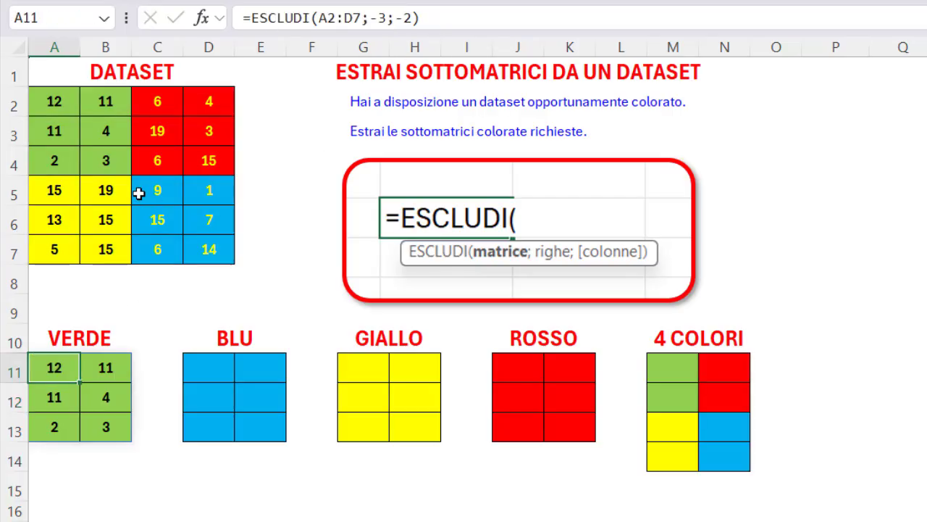
click(204, 371)
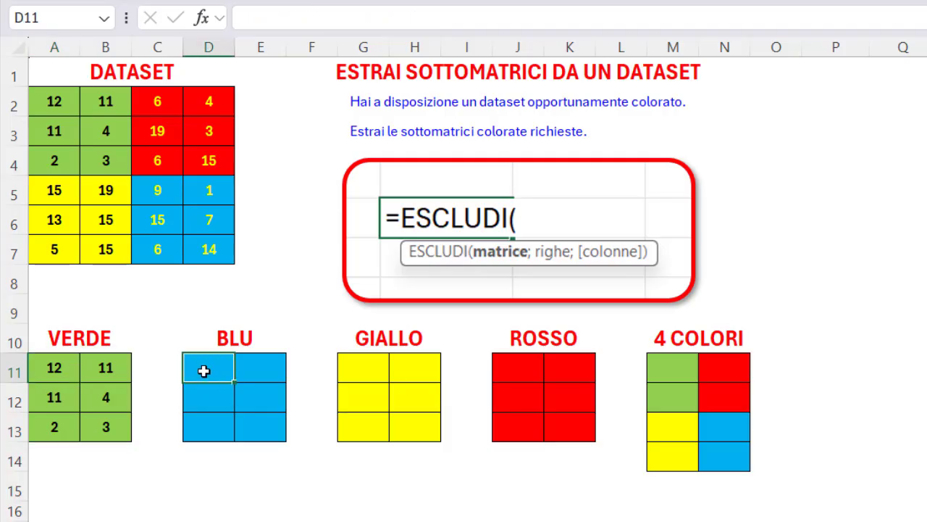
click(269, 17)
key(ctrl+v)
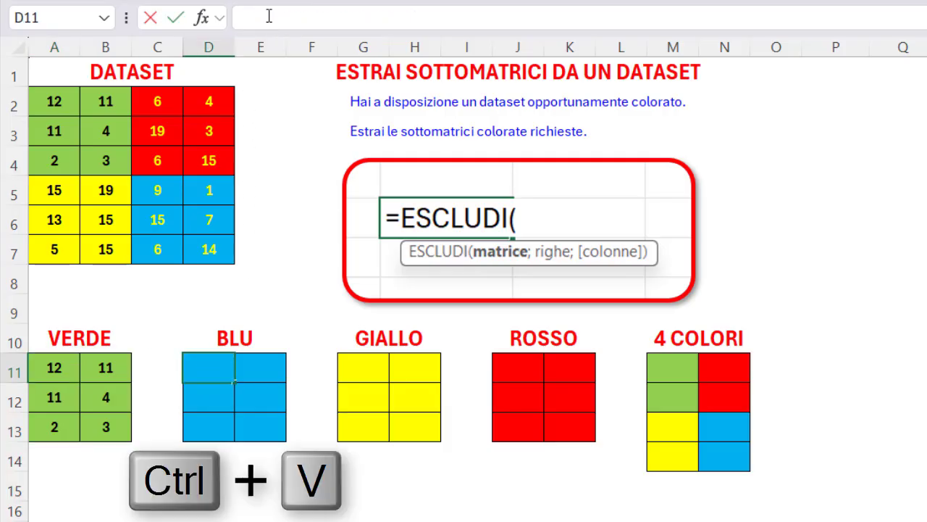
key(Return)
Step: Paste the copied ESCLUDI formula into cell G11 of the GIALLO block and cell J11 of the ROSSO block
click(364, 371)
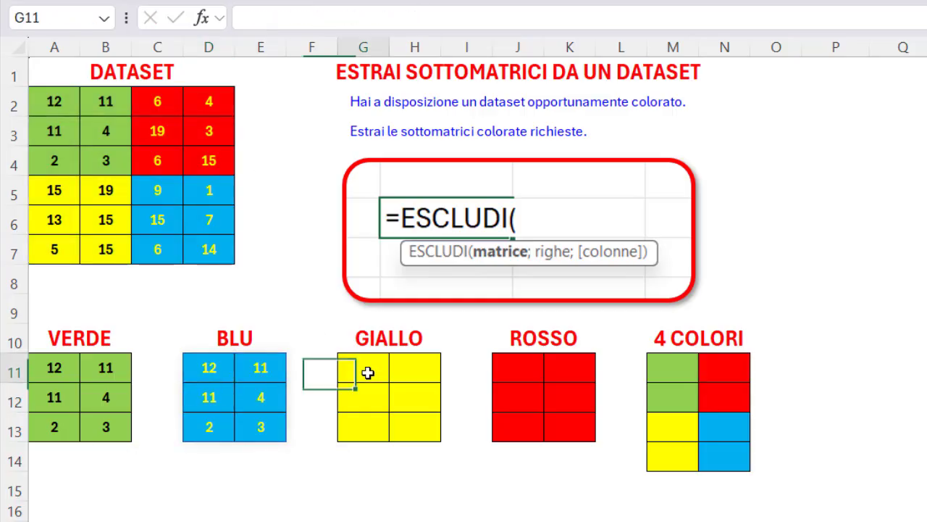
click(256, 17)
key(ctrl+v)
key(Return)
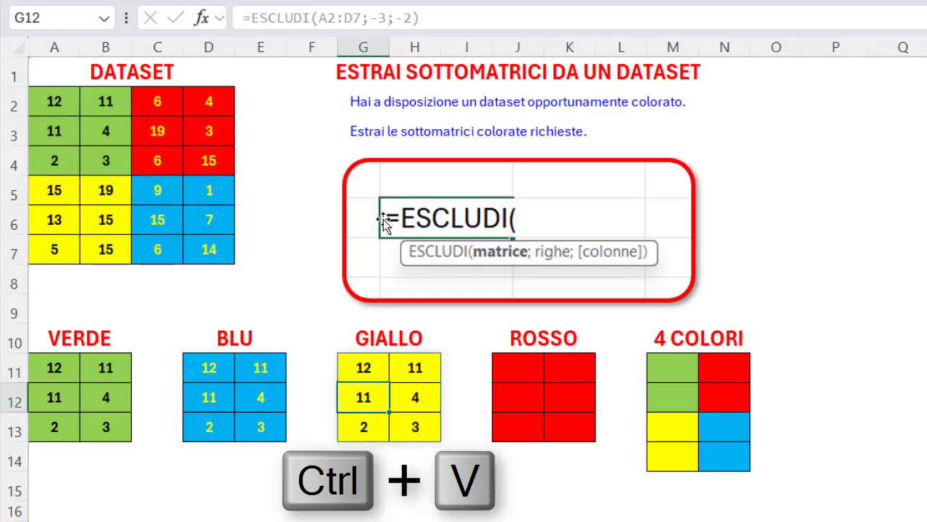
click(509, 366)
click(286, 17)
key(ctrl+v)
key(Return)
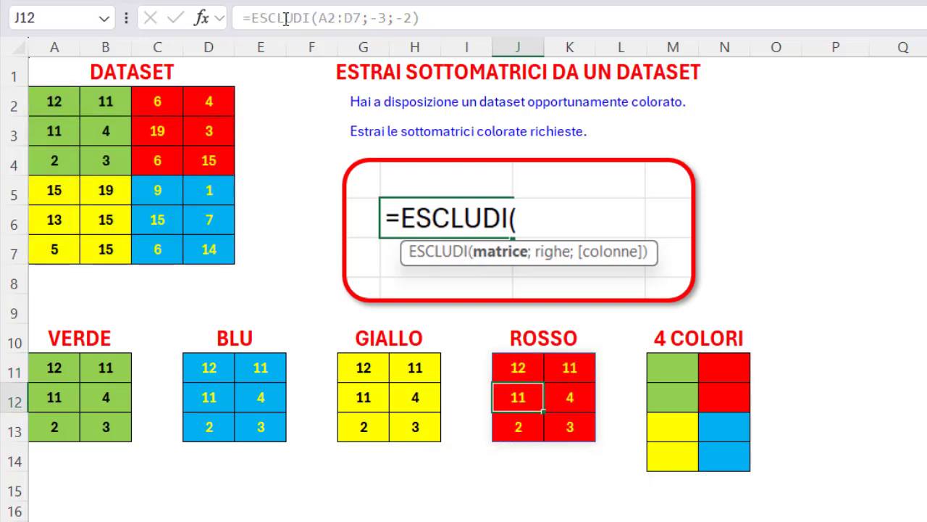
Step: Remove both minus signs from the D11 formula so the BLU block uses =ESCLUDI(A2:D7;3;2)
click(210, 366)
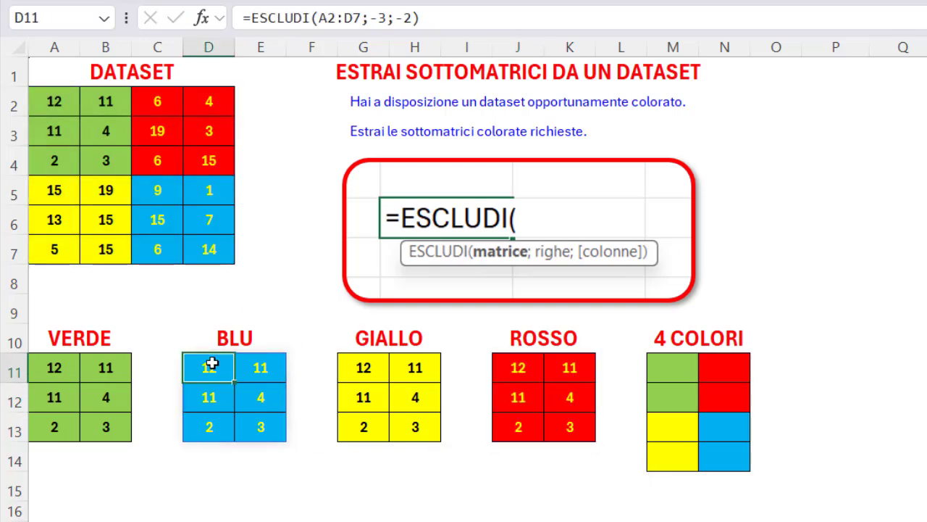
click(376, 22)
key(BackSpace)
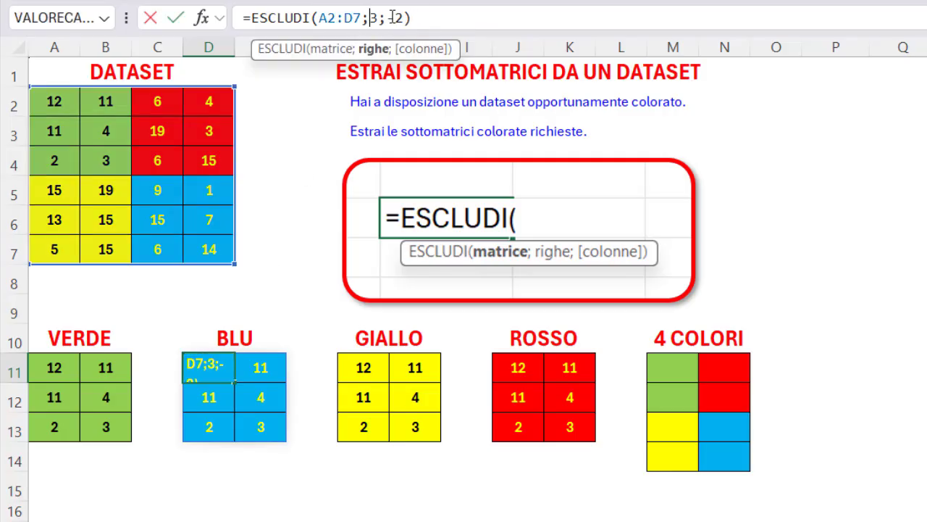
click(395, 17)
key(BackSpace)
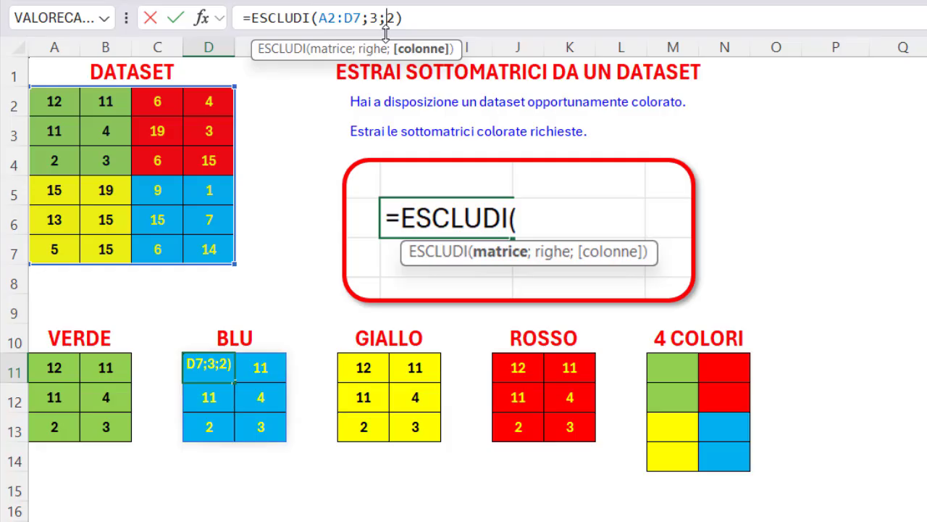
key(Return)
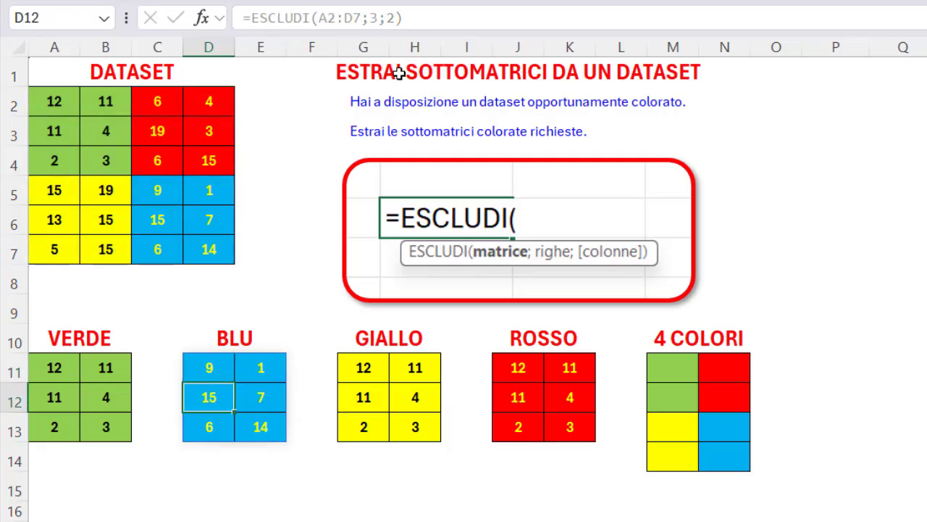
Step: Remove the minus sign before the row count in the G11 formula so the GIALLO block uses =ESCLUDI(A2:D7;3;-2)
click(363, 364)
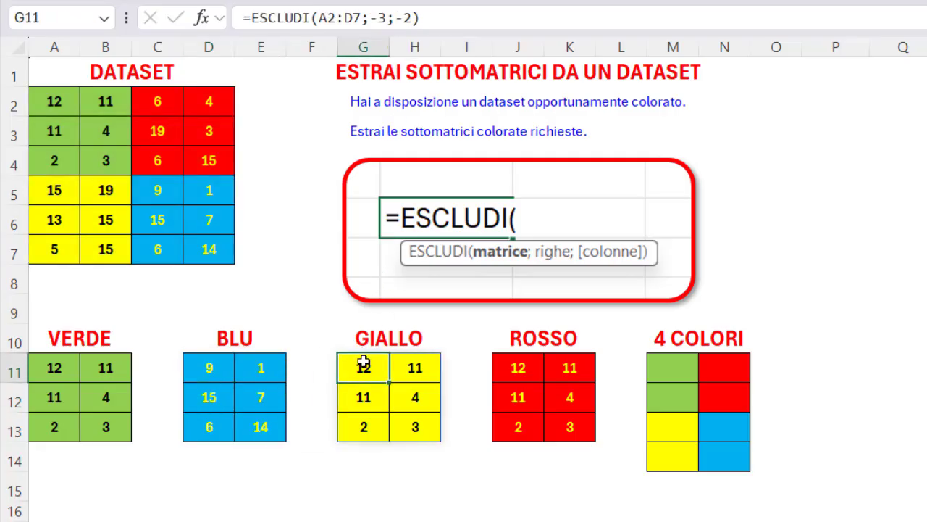
click(371, 17)
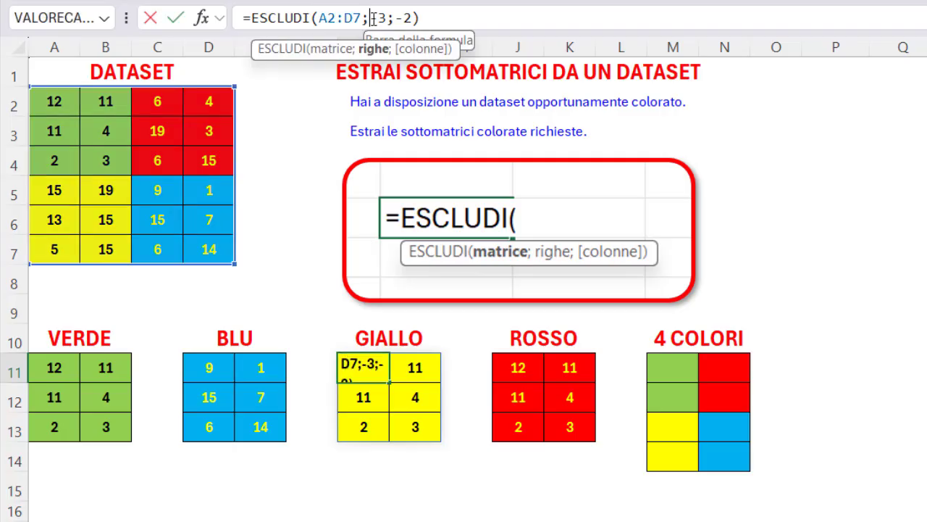
key(Delete)
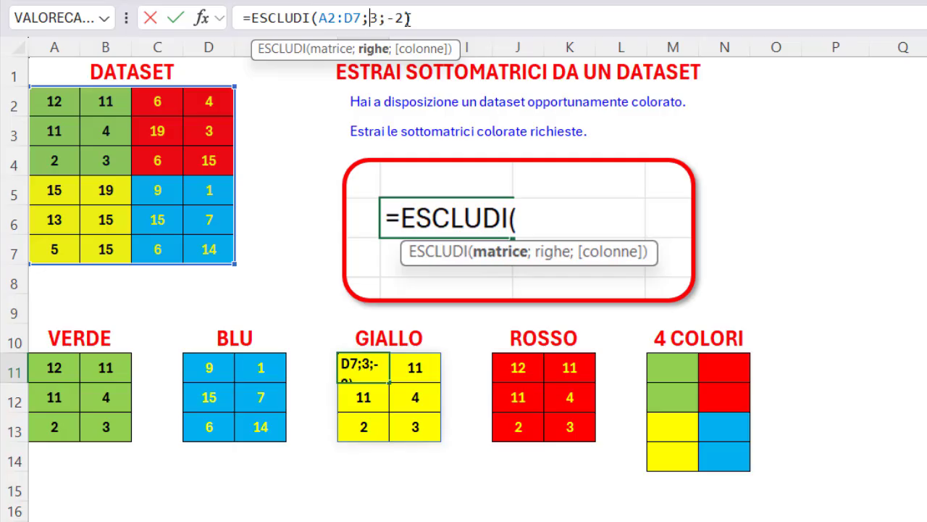
key(Return)
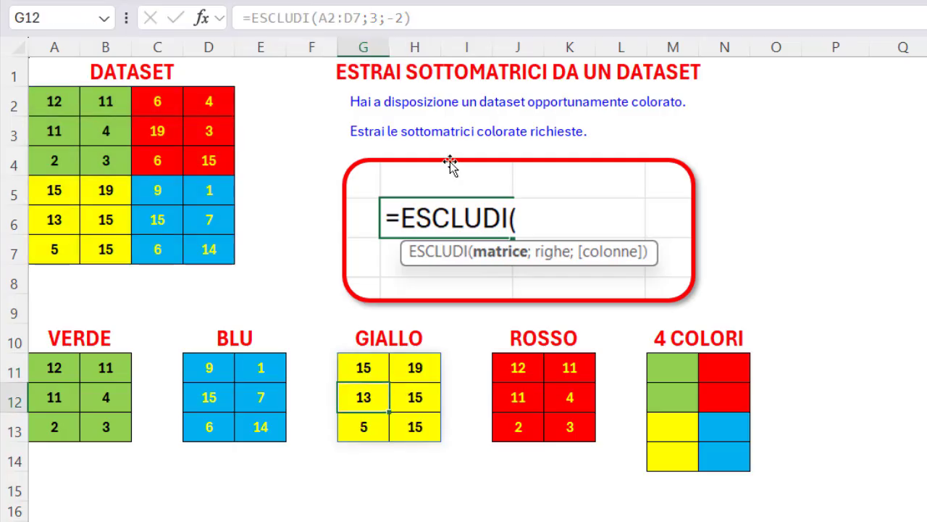
Step: Remove the minus sign before the column count in the J11 formula so the ROSSO block uses =ESCLUDI(A2:D7;-3;2)
click(513, 362)
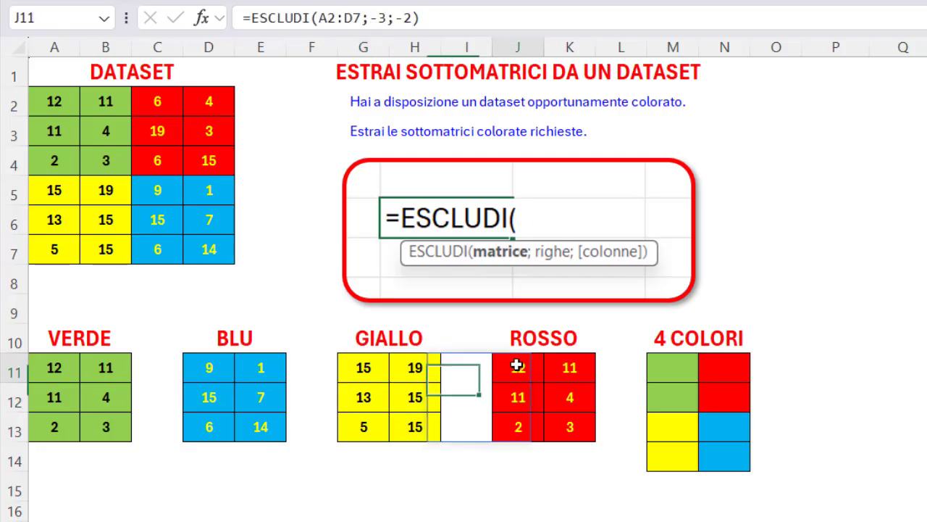
click(371, 20)
drag(372, 19, 388, 18)
click(396, 16)
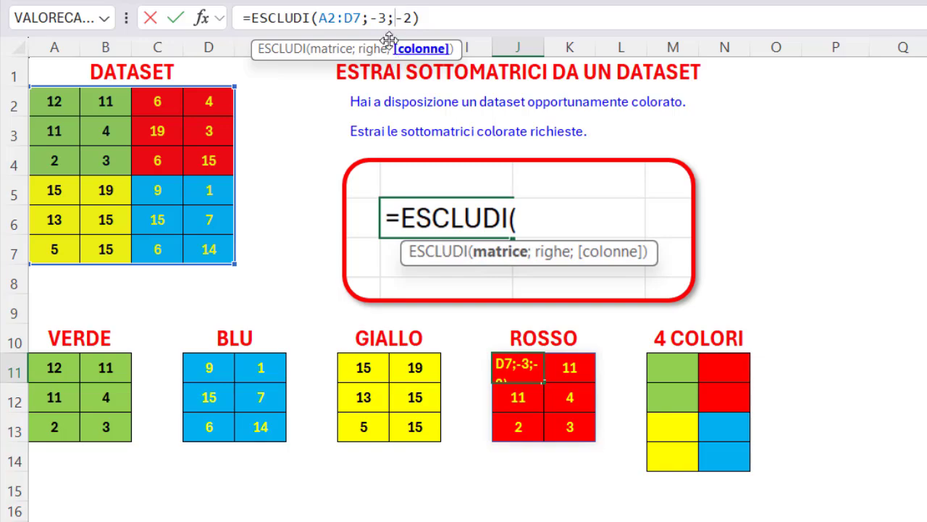
key(Delete)
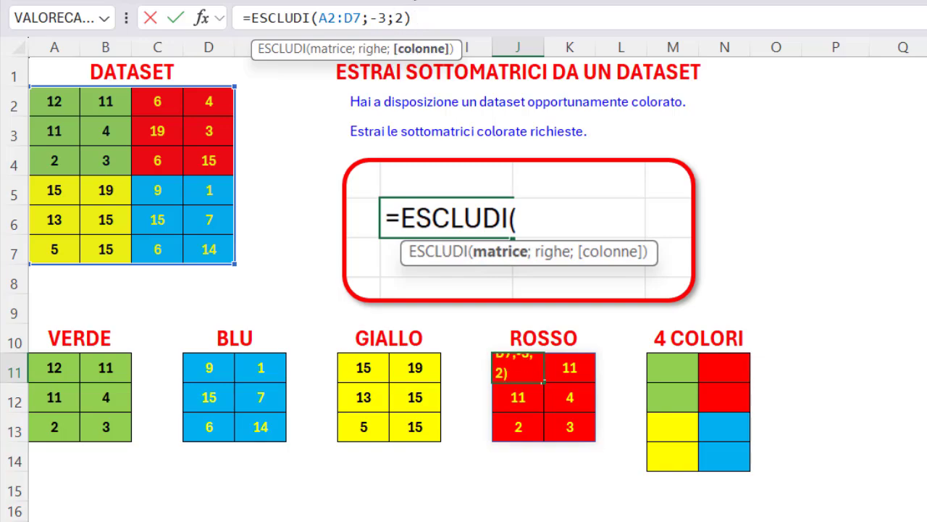
key(Return)
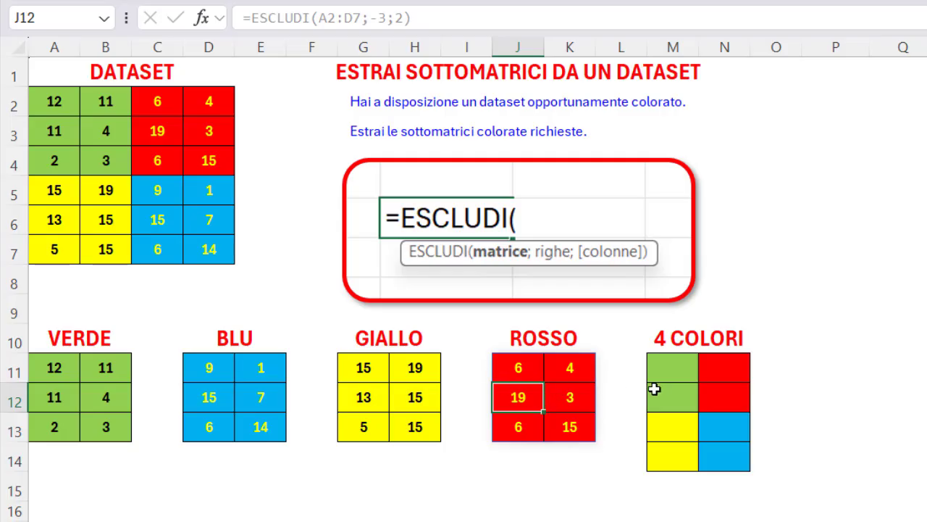
Step: Enter =ESCLUDI(A2:D7;1;1) in cell M11 of the 4 COLORI block to drop the dataset's first row and column
click(674, 366)
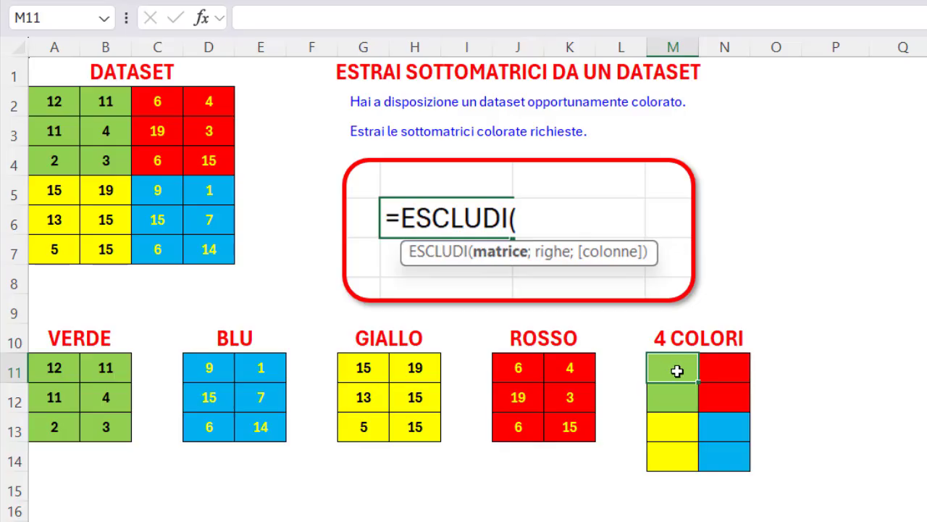
click(260, 16)
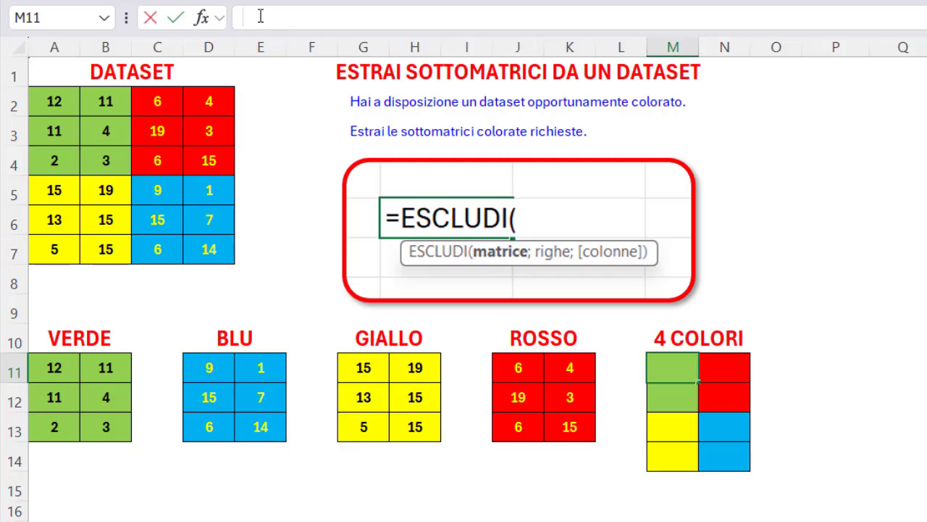
text(=ESCLUDI(A2:D7;-3;-2))
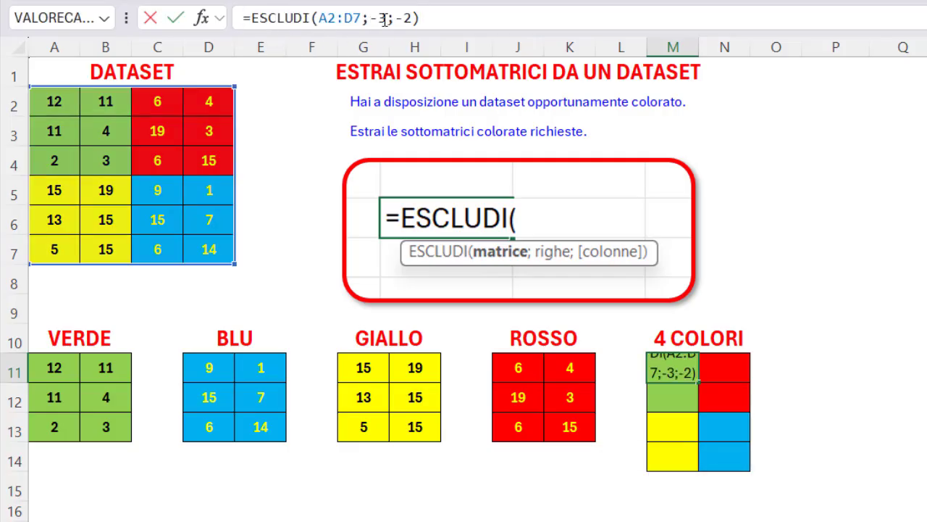
text(1;)
drag(384, 18, 407, 17)
text(1)
key(Return)
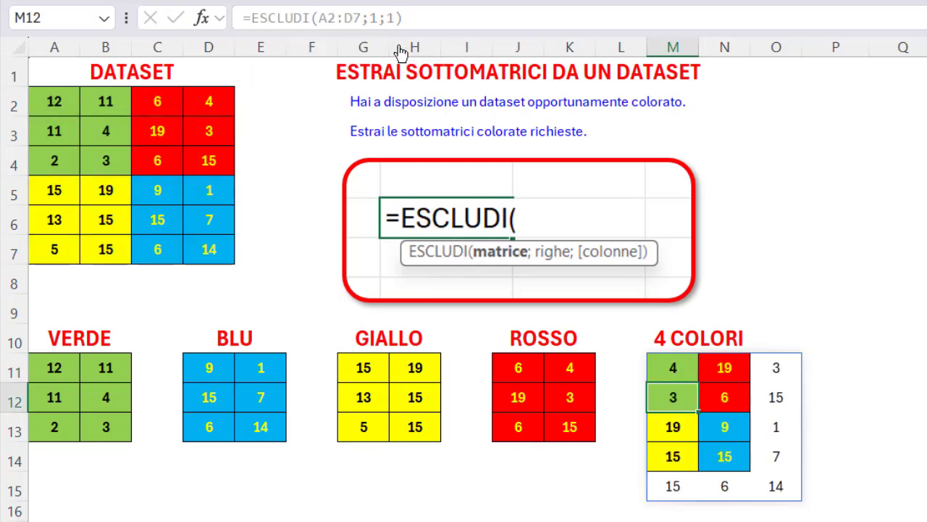
Step: Wrap the M11 formula in a second ESCLUDI that drops the last row and column: =ESCLUDI(ESCLUDI(A2:D7;1;1);-1;-1)
click(680, 371)
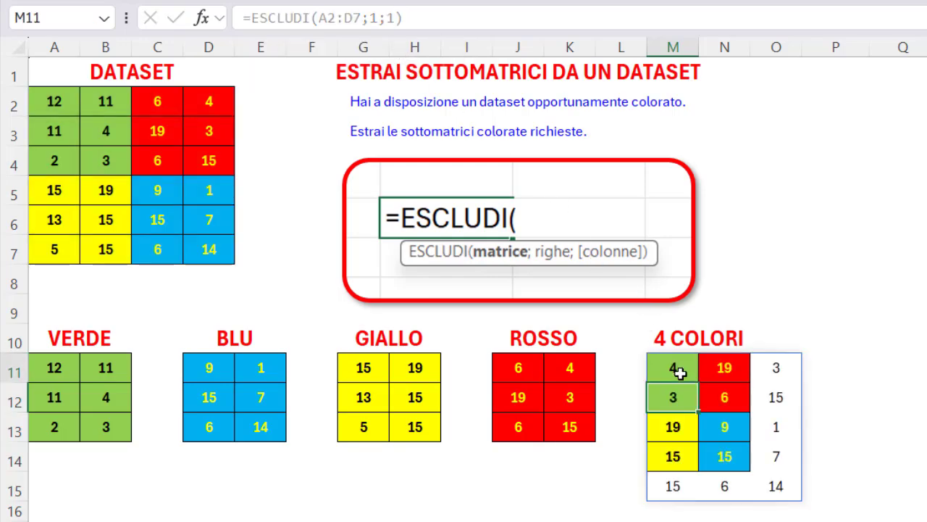
click(250, 17)
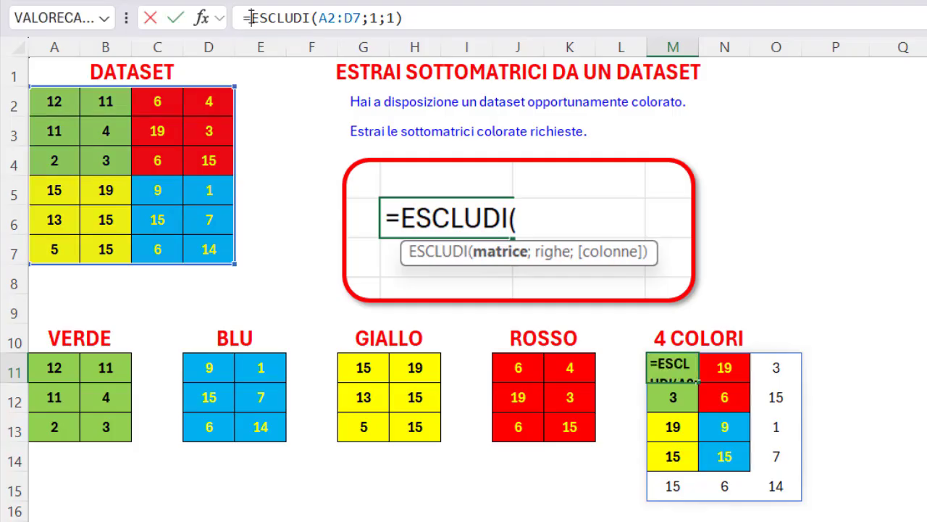
text(escl)
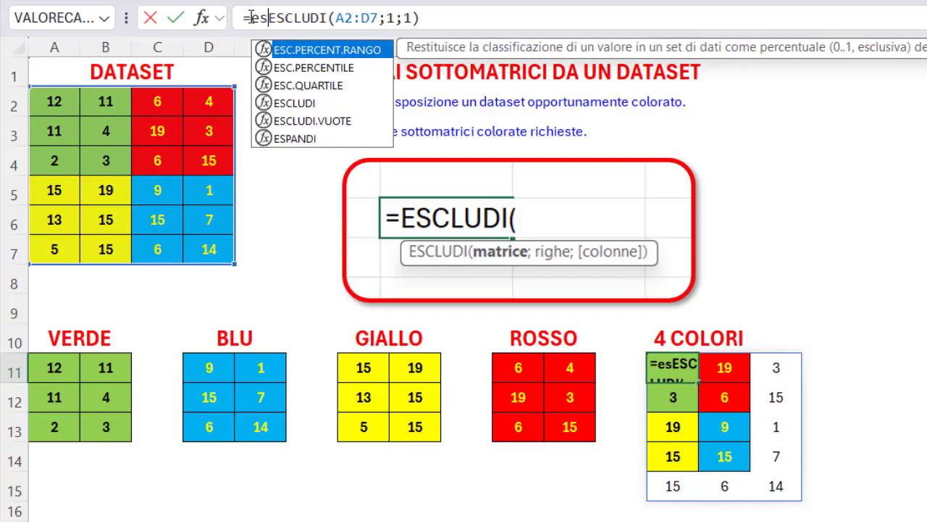
key(Tab)
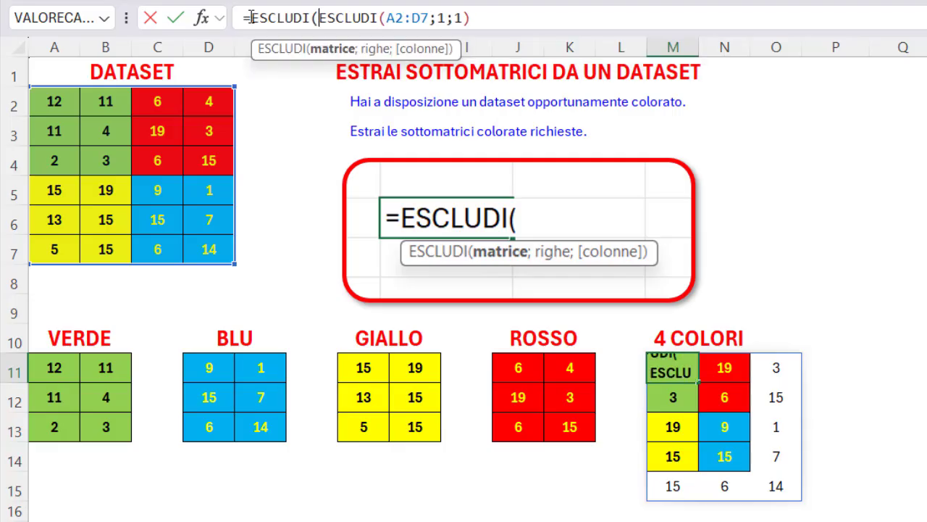
click(475, 19)
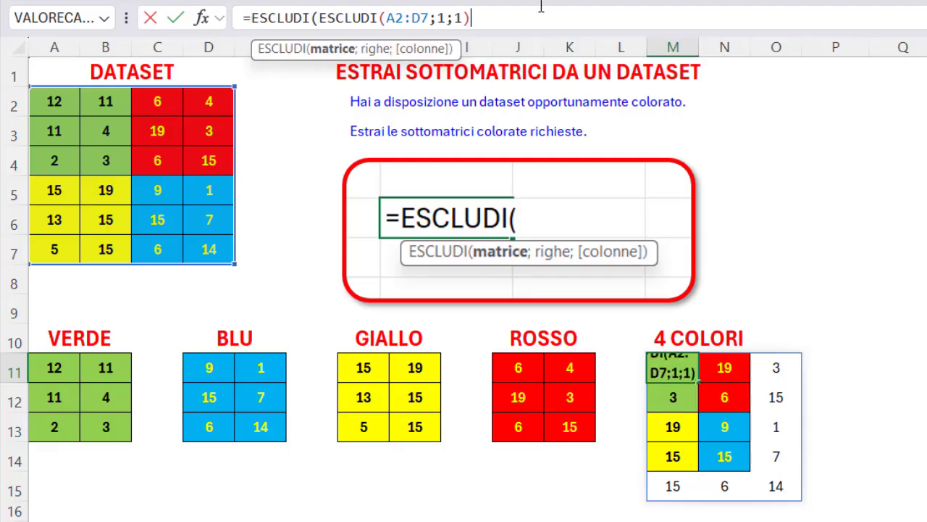
text(;)
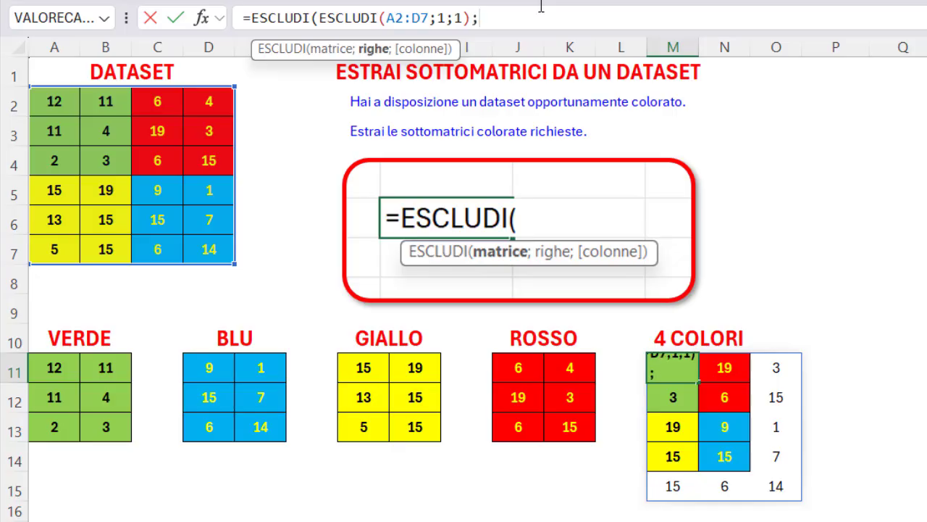
text(-1;)
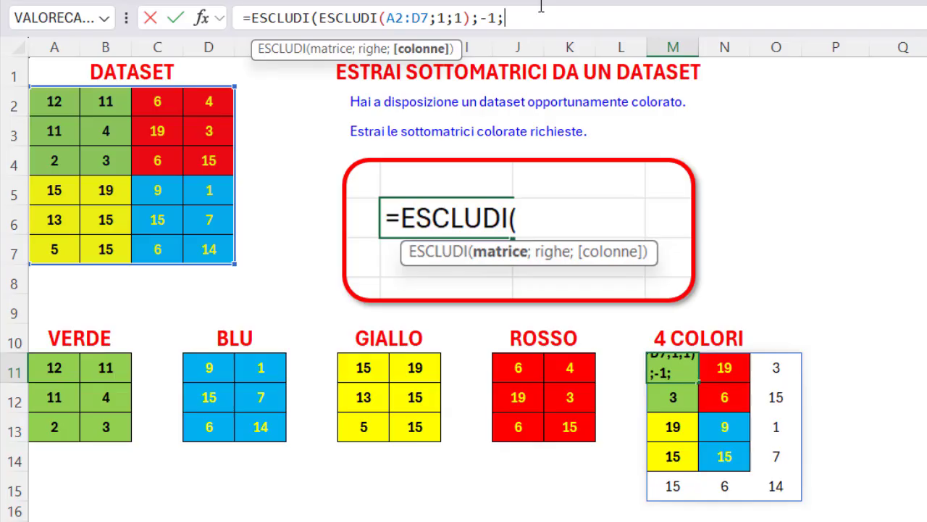
text(-1))
key(Return)
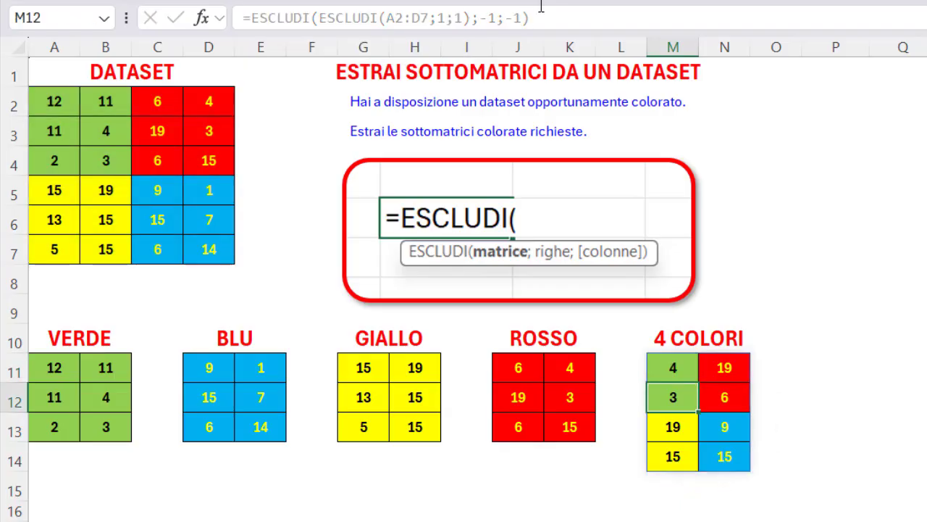
click(677, 369)
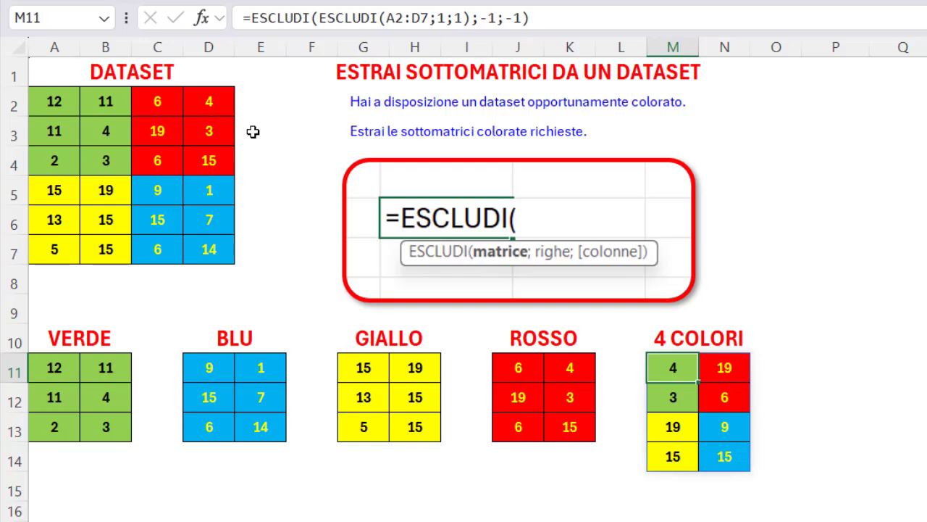
Step: On the time-period extraction sheet, try the month selectors by setting DA to Gennaio and choosing a different month for A
click(366, 74)
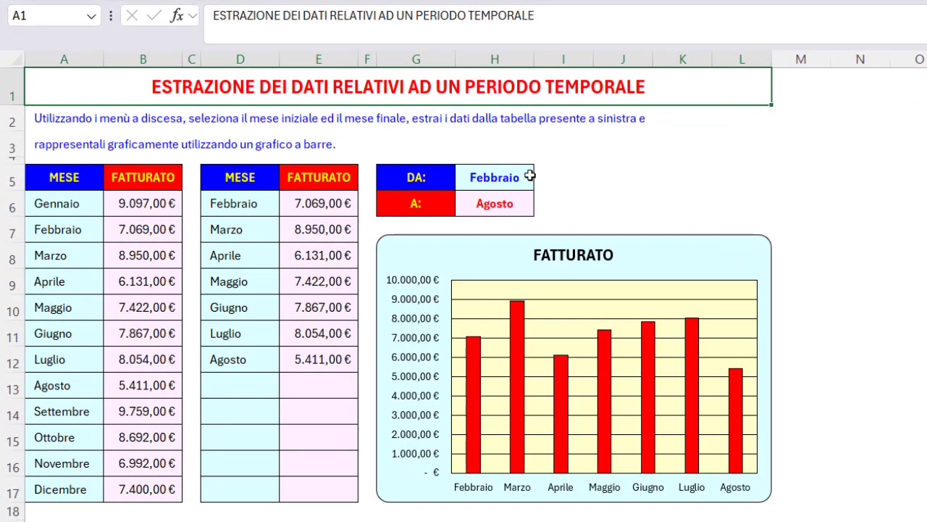
click(448, 198)
click(458, 200)
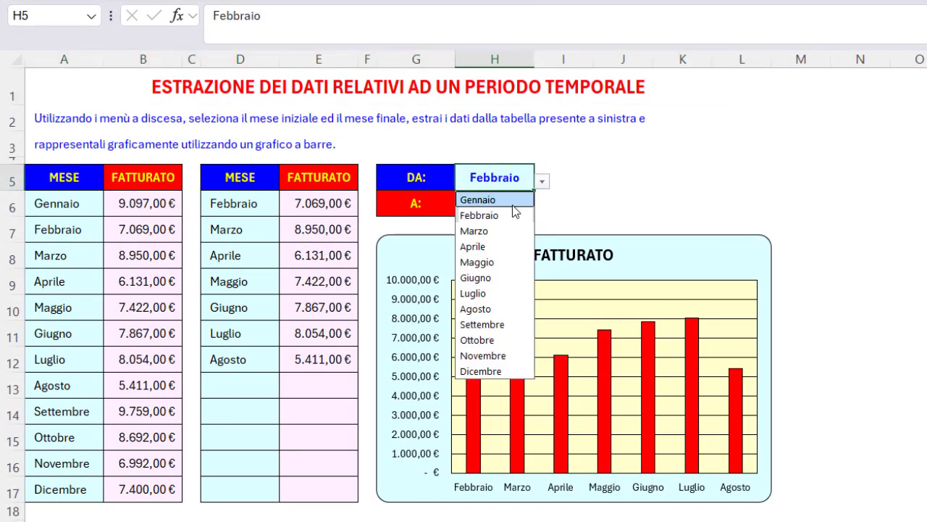
click(518, 201)
click(518, 212)
click(542, 209)
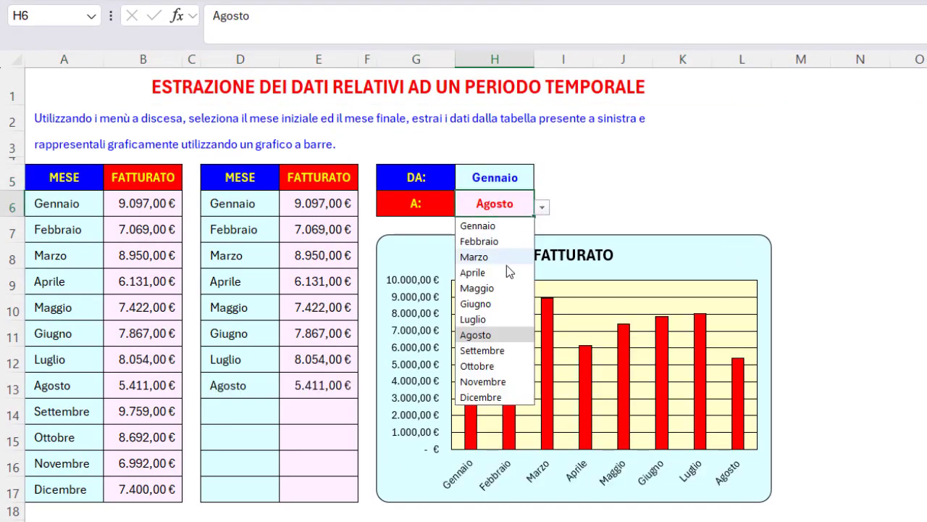
click(479, 268)
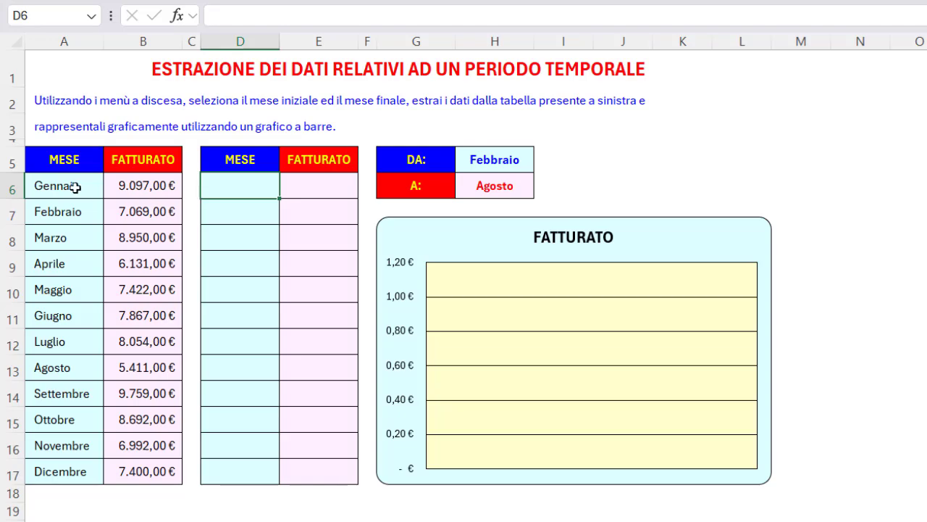
drag(72, 186, 123, 472)
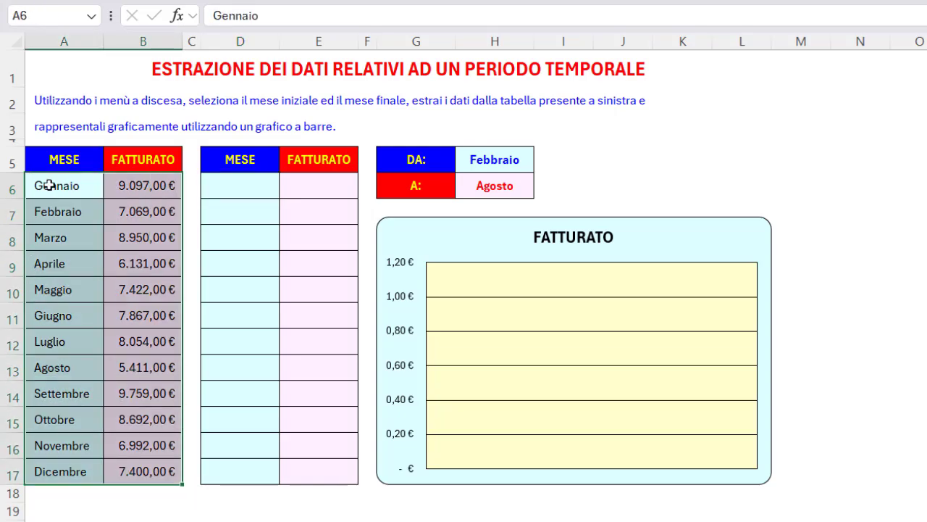
drag(48, 186, 165, 185)
drag(41, 404, 138, 471)
Step: Enter =ESCLUDI(A6:B17;1) in cell D6 to extract the monthly revenue table without its first row
click(249, 189)
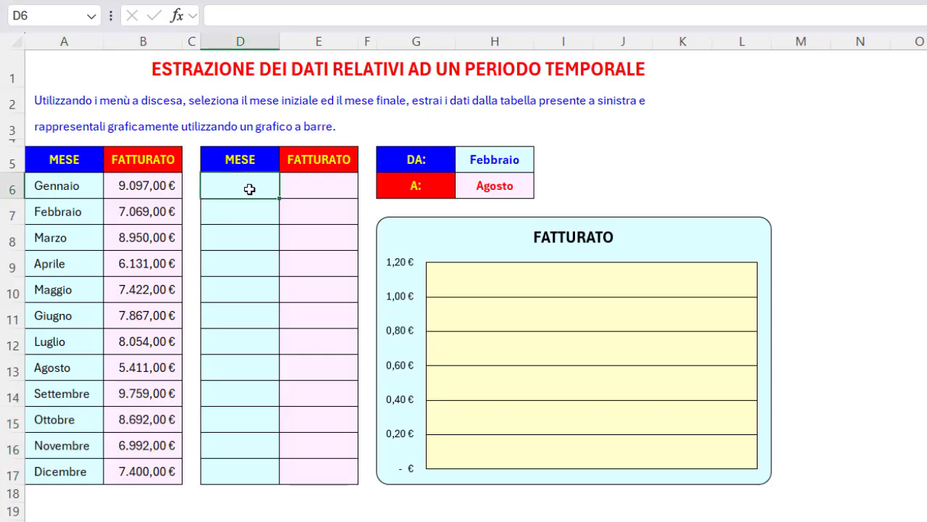
text(=es)
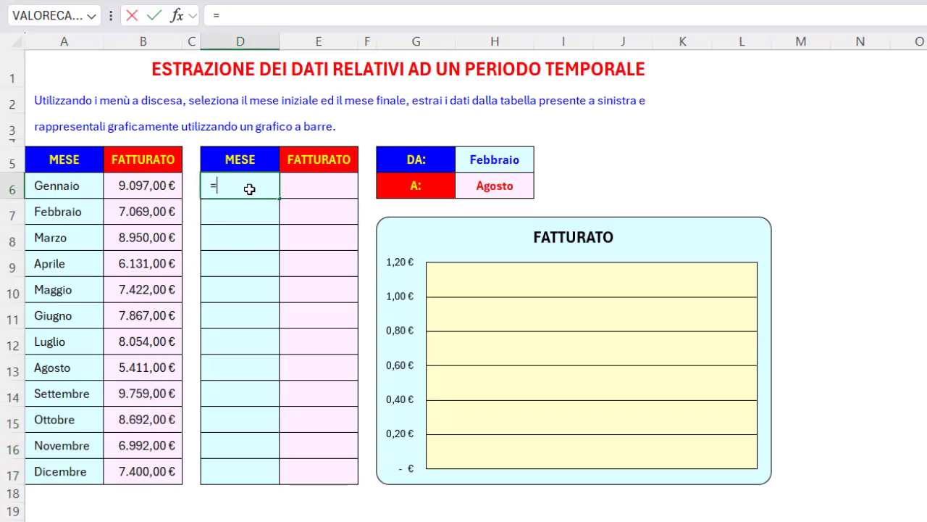
text(l)
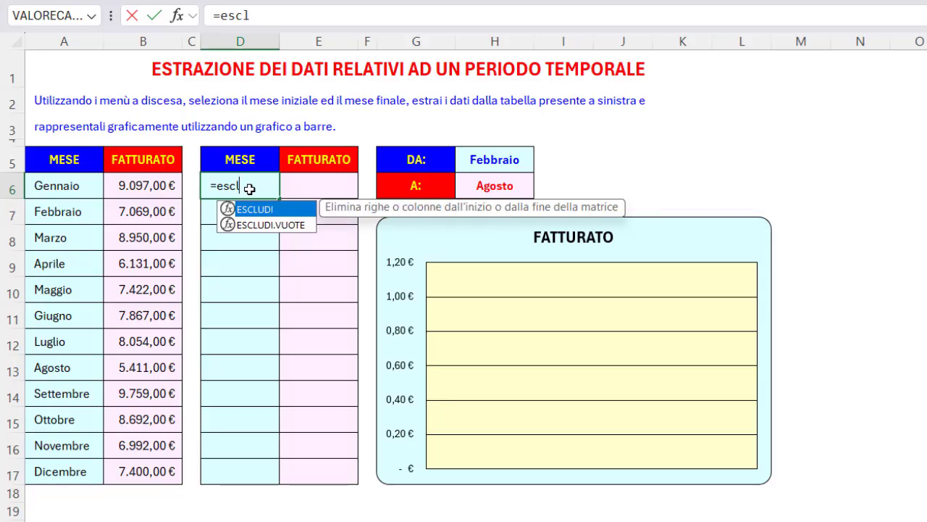
key(Tab)
drag(65, 185, 153, 469)
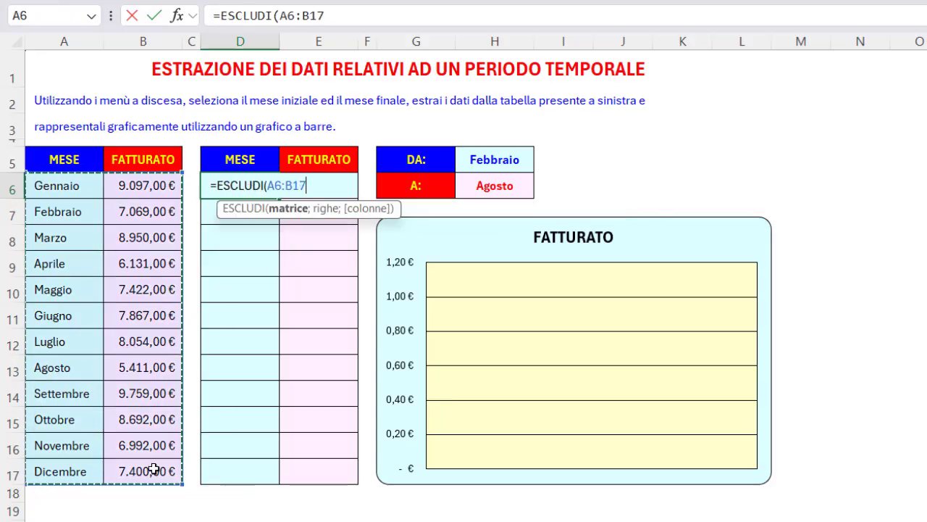
text(;)
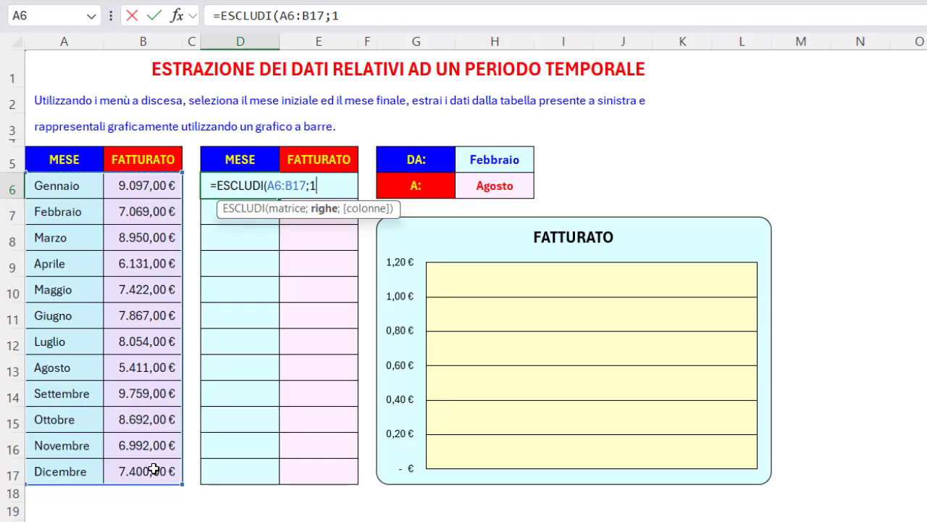
text(1)
key(Return)
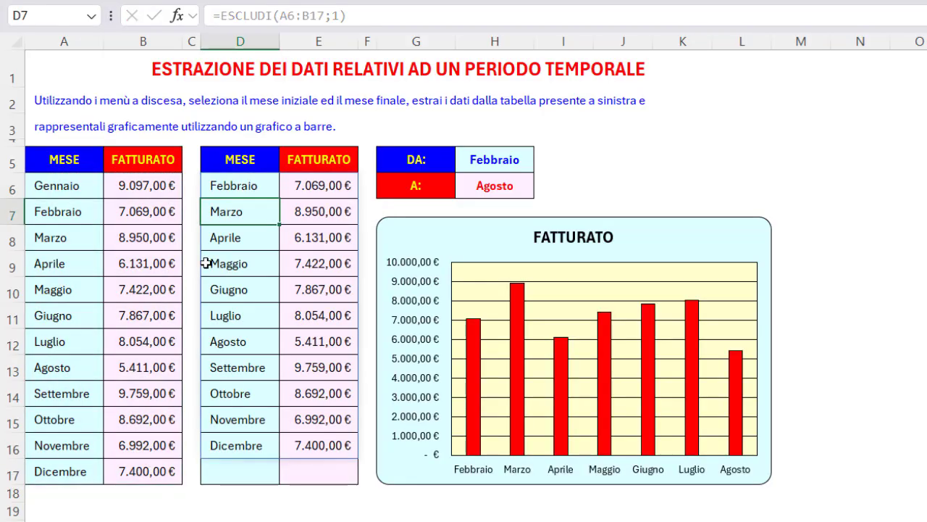
Step: Wrap the D6 formula in a second ESCLUDI that drops the last four rows: =ESCLUDI(ESCLUDI(A6:B17;1);-4)
click(229, 185)
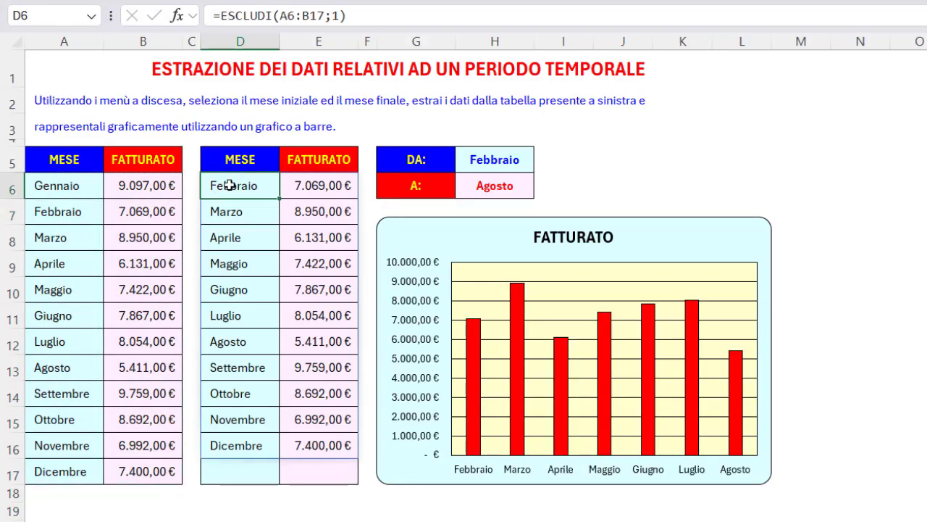
click(222, 11)
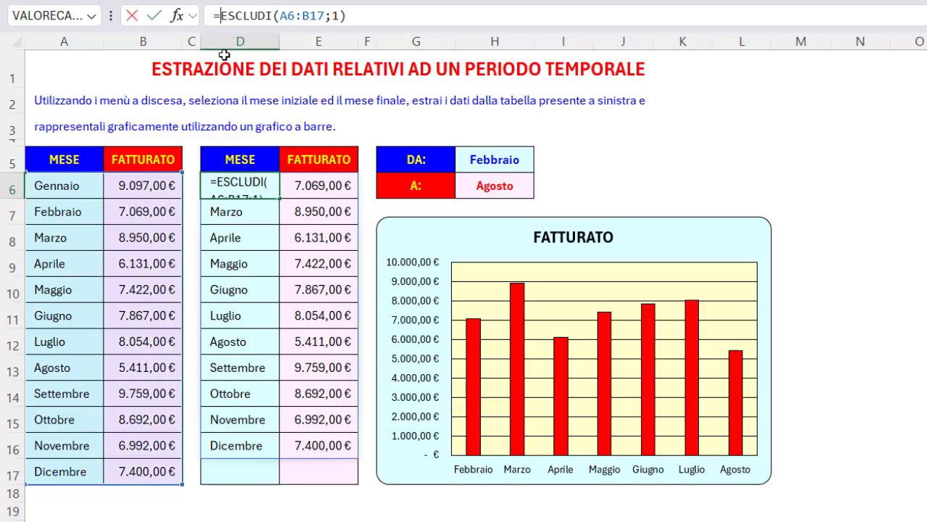
text(escl)
key(Tab)
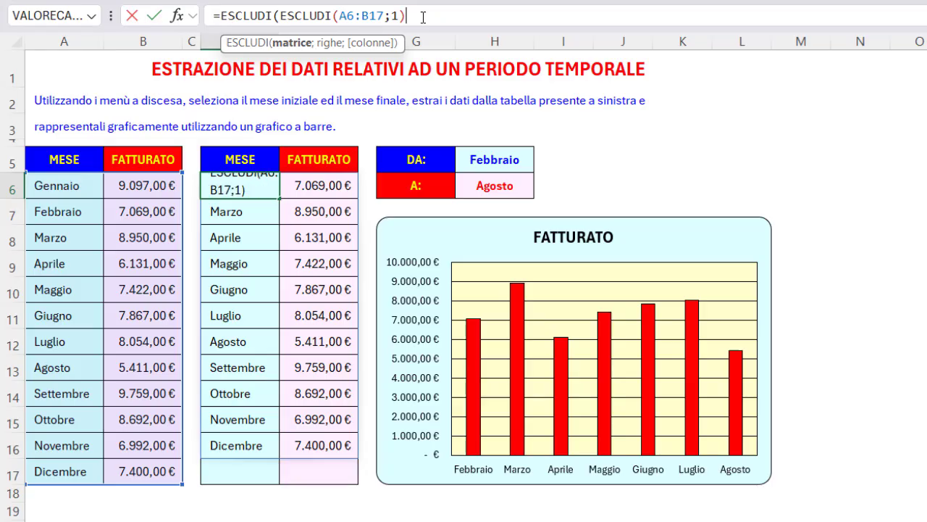
text(;)
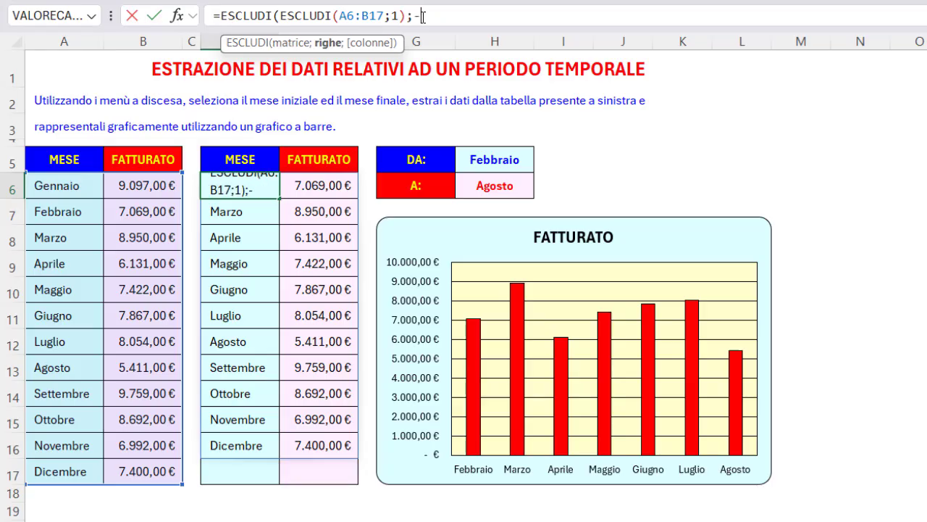
text(-4))
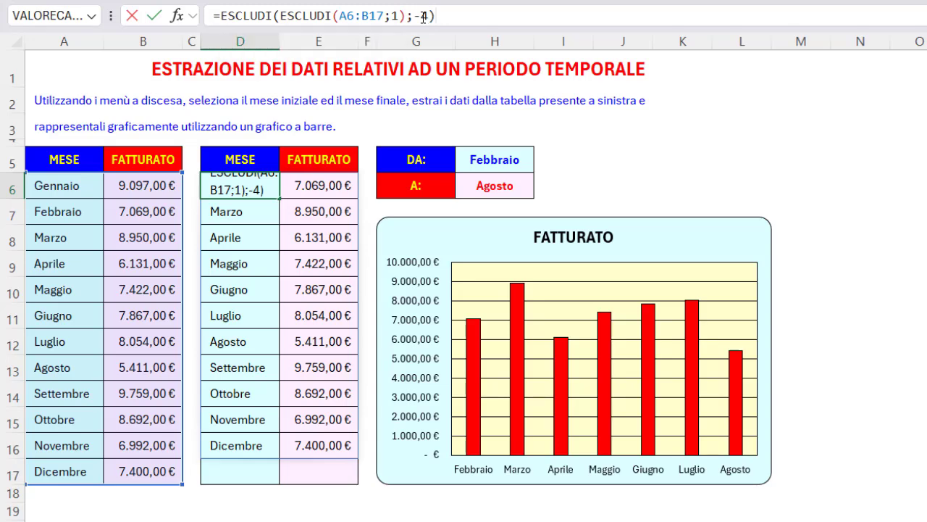
key(Return)
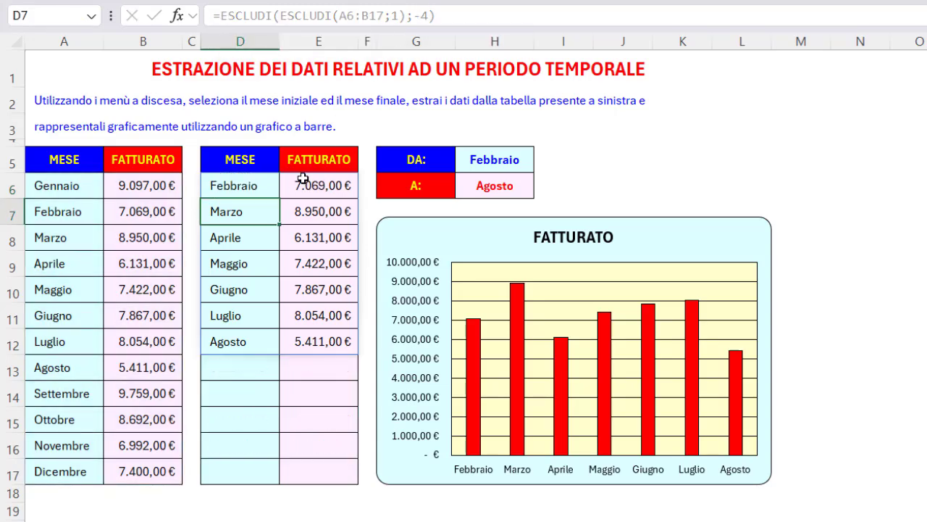
Step: Set the starting month DA in H5 to Marzo
click(492, 159)
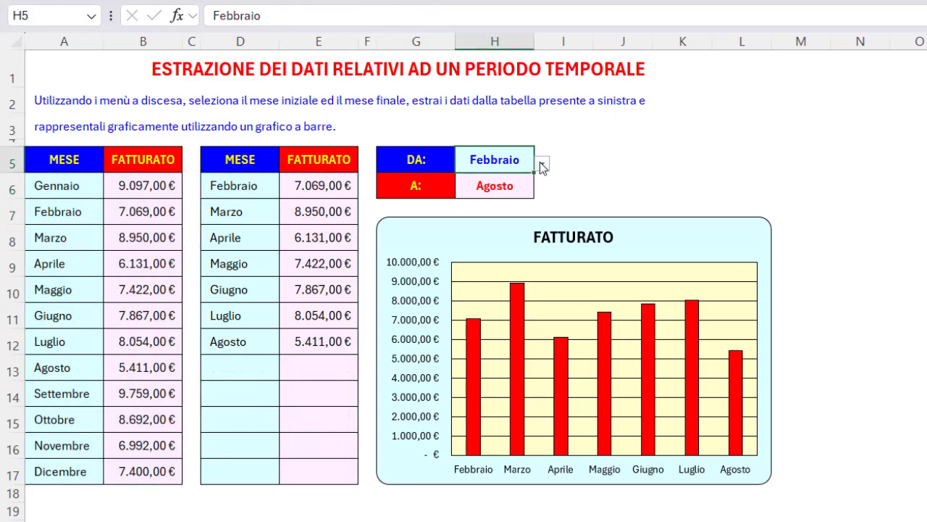
click(542, 165)
click(481, 217)
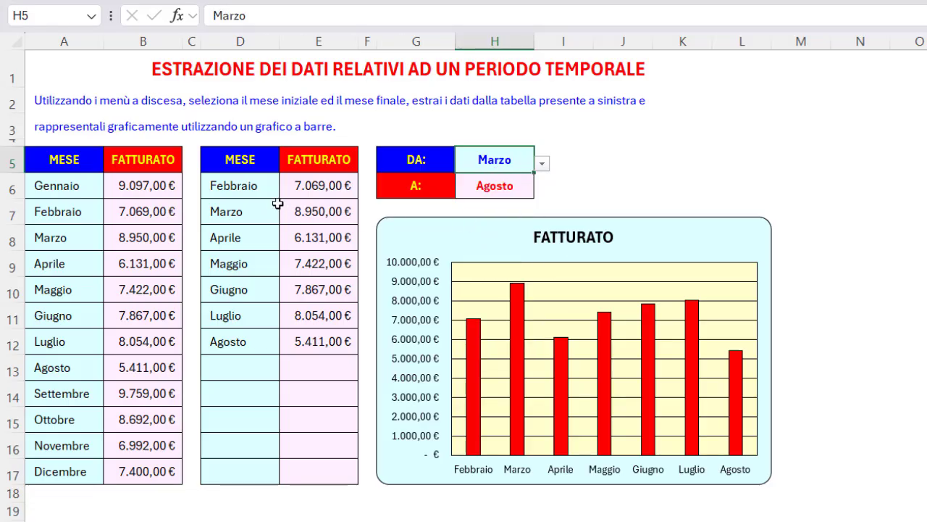
Step: In the D6 formula, replace the inner ESCLUDI's row count with CONFRONTA.X(H5;A6:A17)-1 so it follows the starting month
click(257, 186)
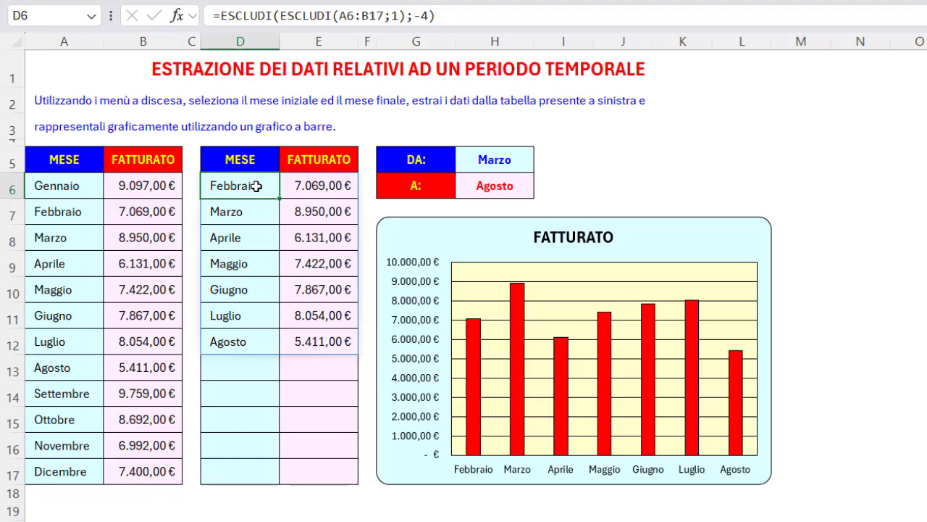
double_click(395, 16)
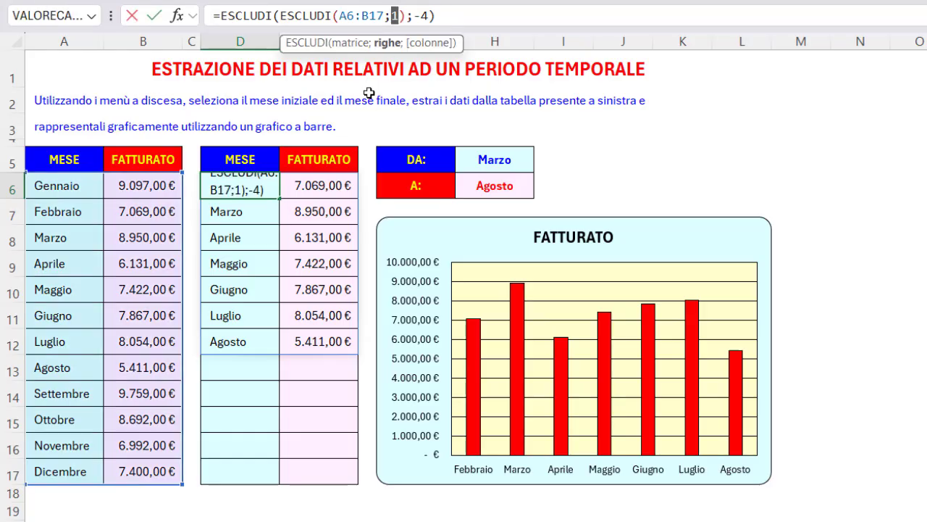
text(conf)
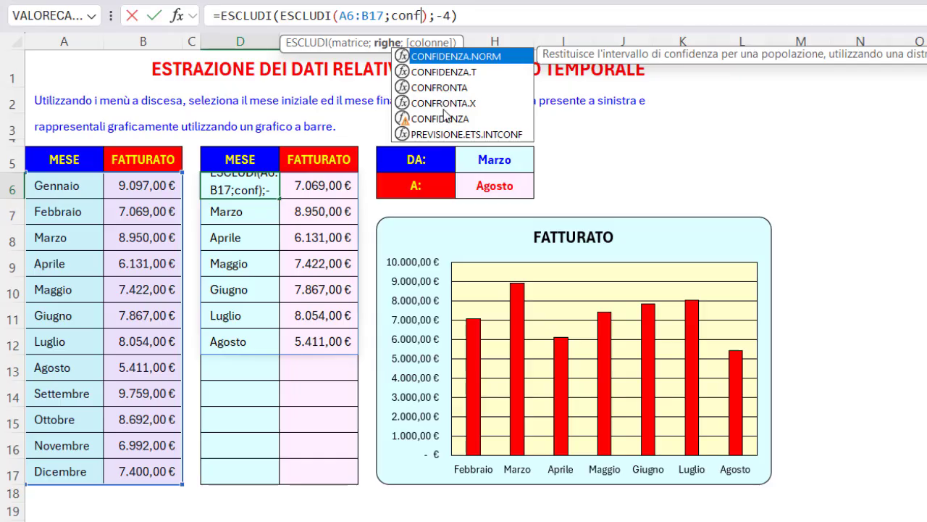
double_click(450, 103)
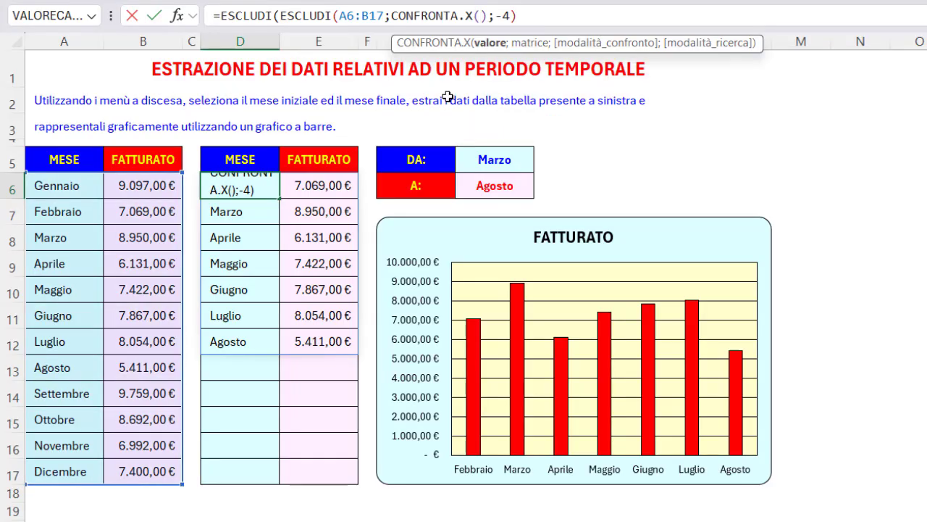
click(480, 162)
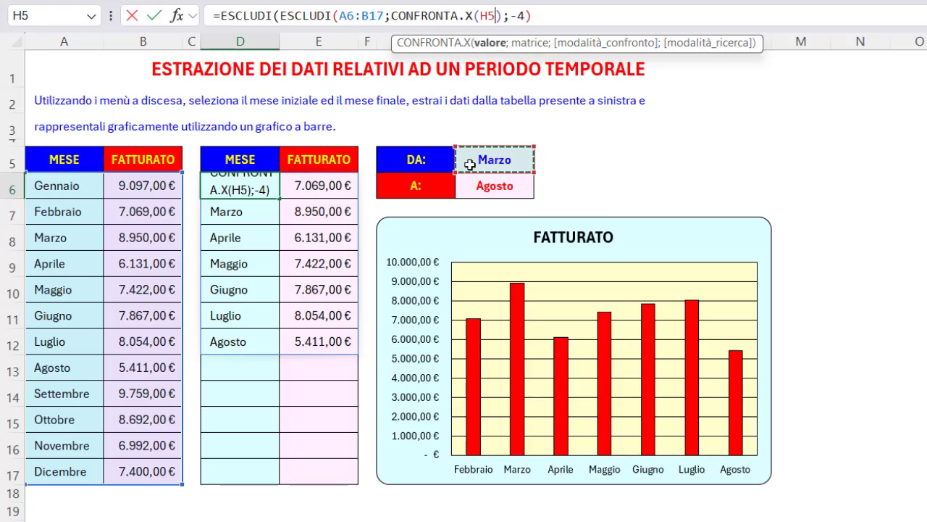
text(;)
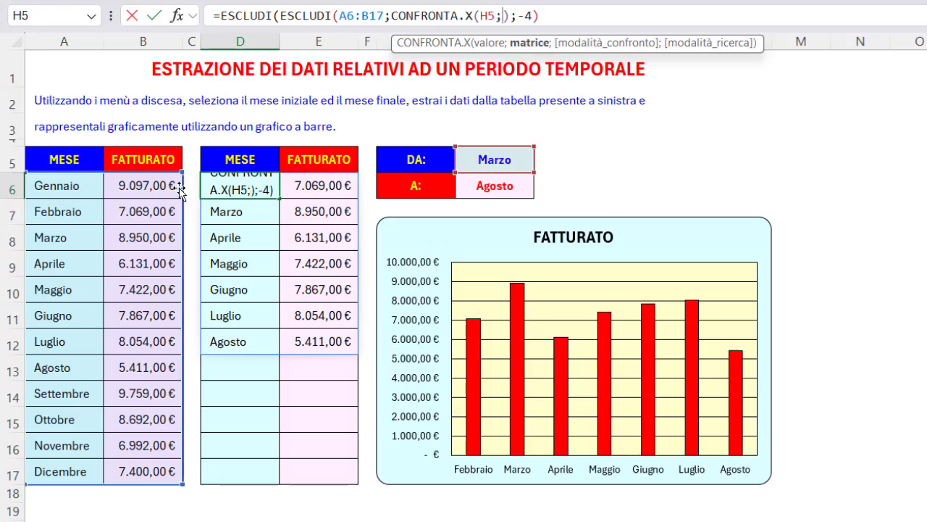
drag(67, 183, 51, 470)
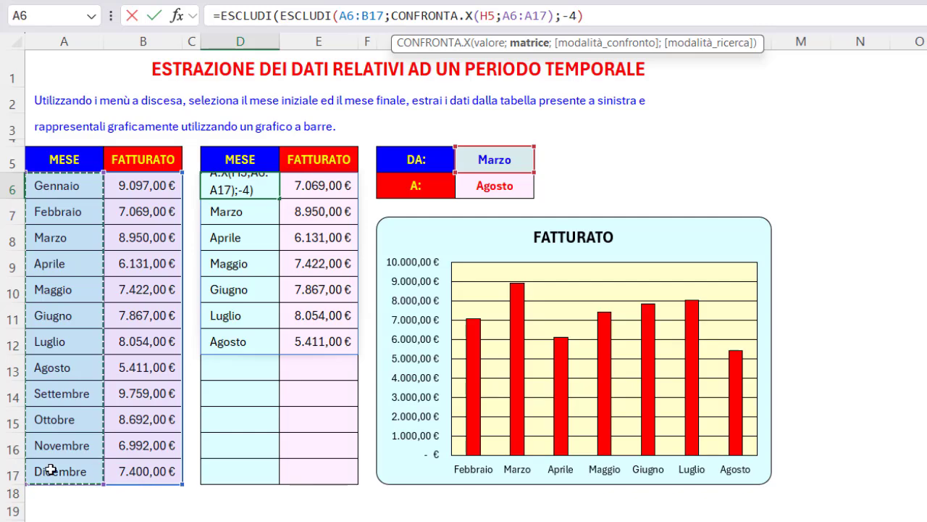
text())
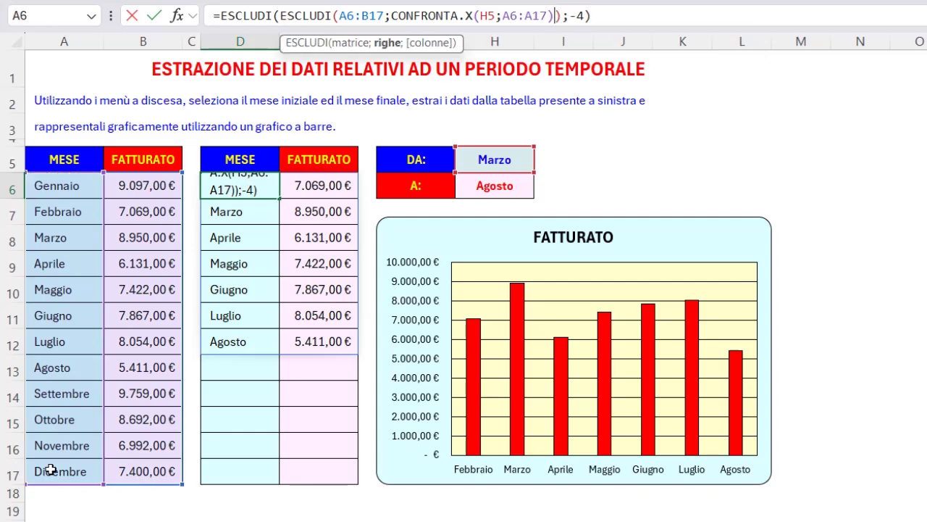
text(-1)
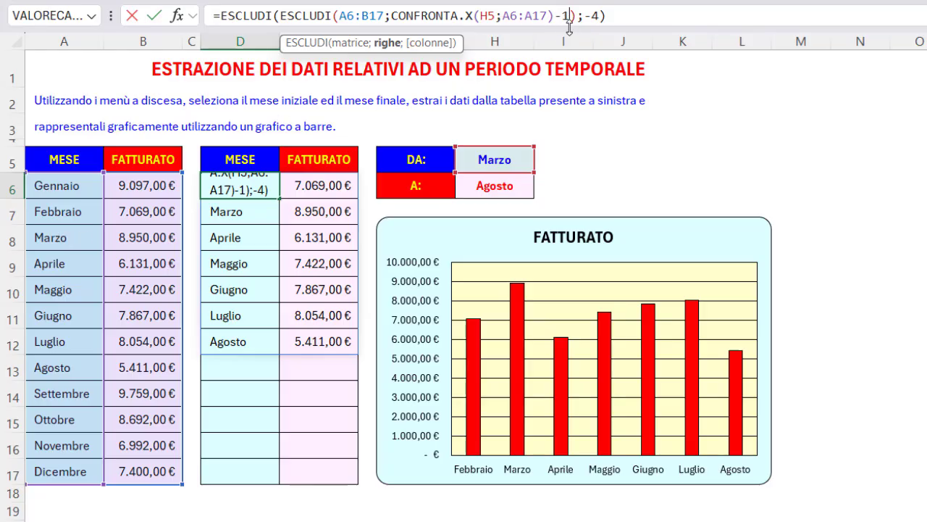
key(Return)
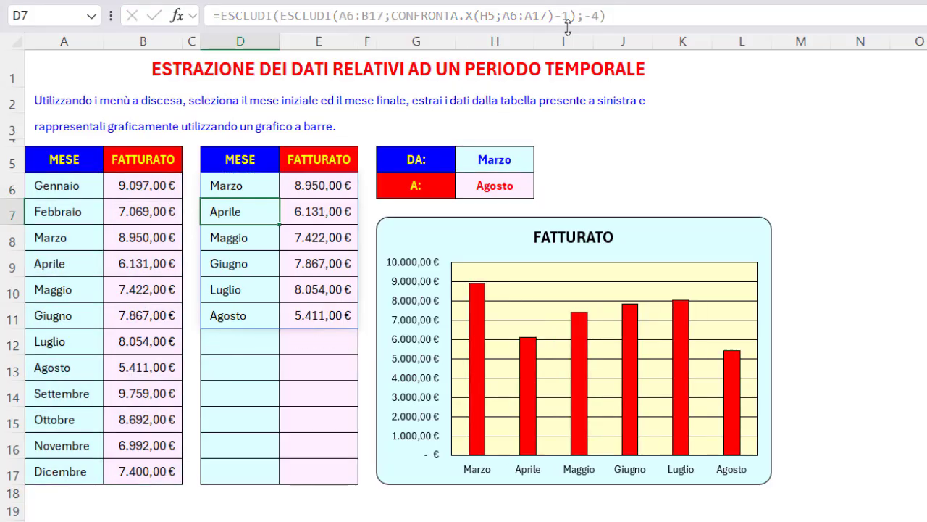
Step: Test the dynamic start of the period by setting DA in H5 to Gennaio
click(529, 158)
click(542, 165)
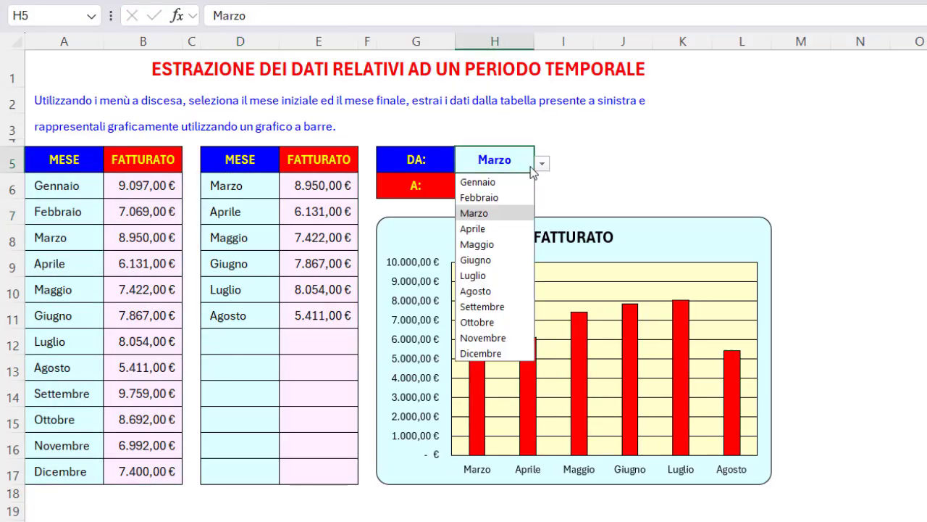
click(482, 182)
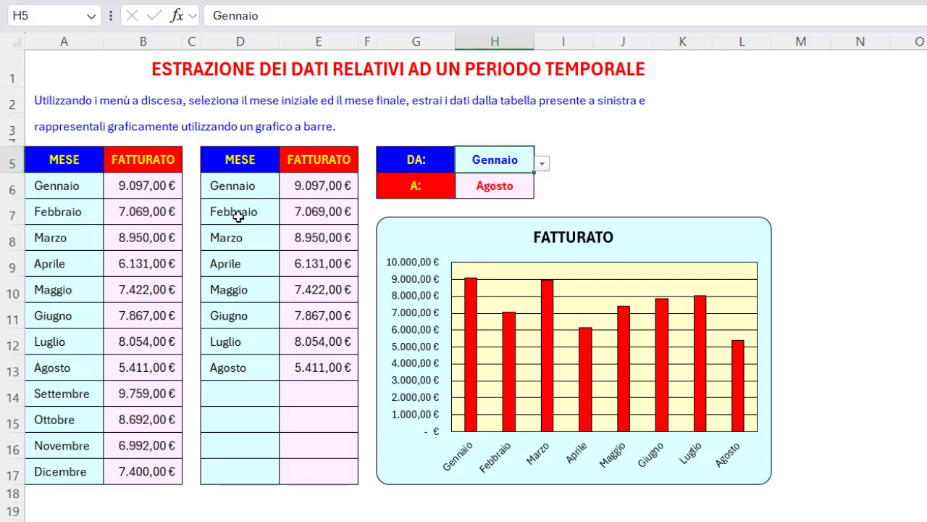
Step: In the D6 formula, replace the outer ESCLUDI's fixed -4 with CONFRONTA.X(H6;A6:A17)-12 so it follows the final month
click(245, 184)
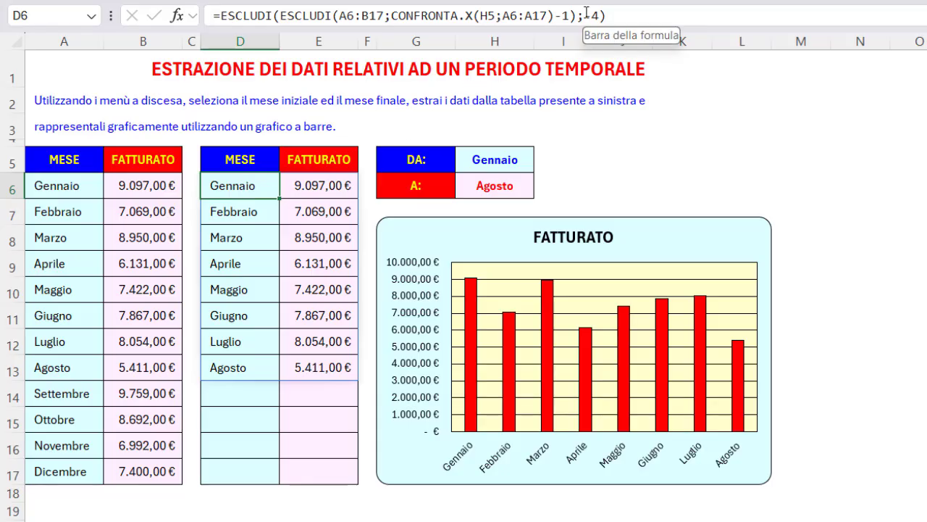
drag(585, 15, 599, 15)
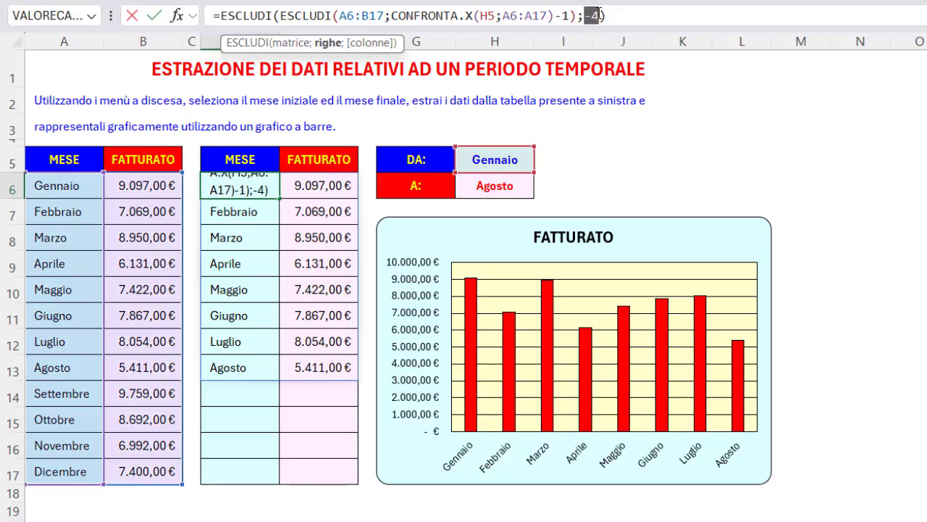
text(conf)
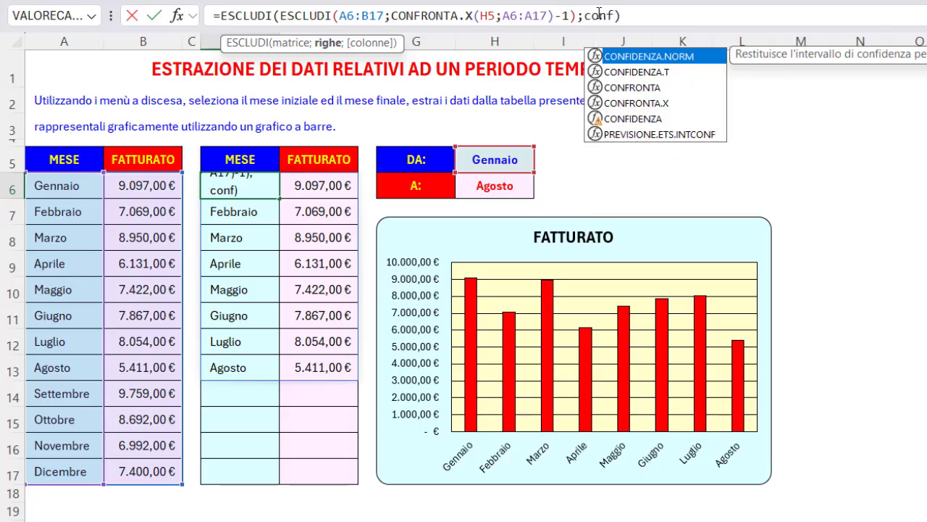
double_click(641, 103)
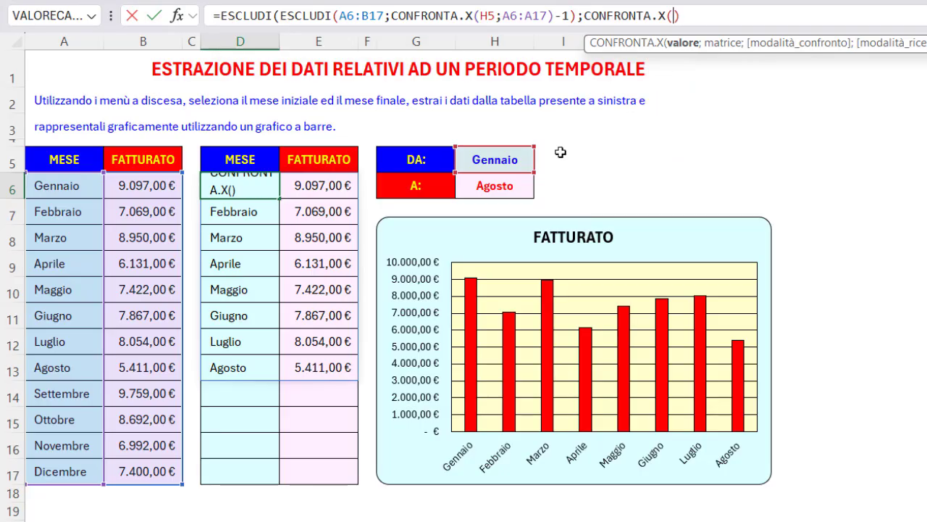
click(494, 184)
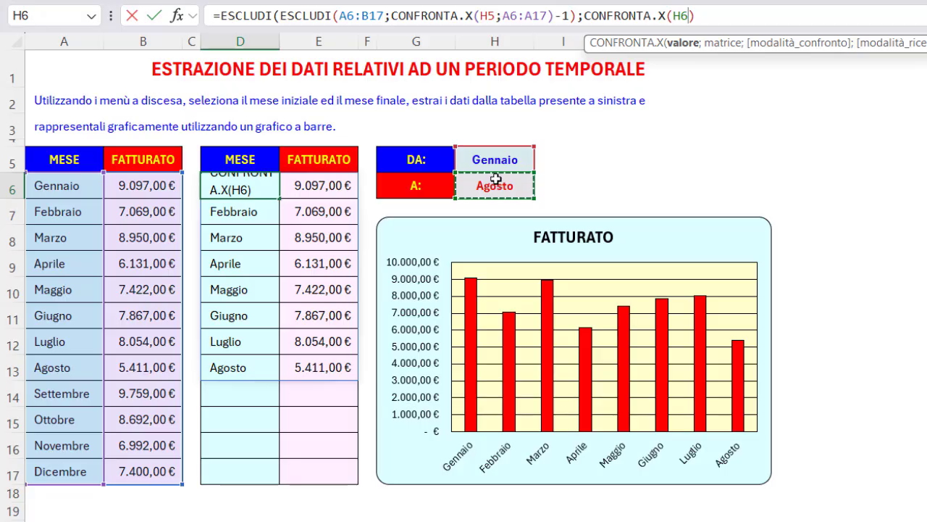
text(;)
drag(67, 187, 46, 479)
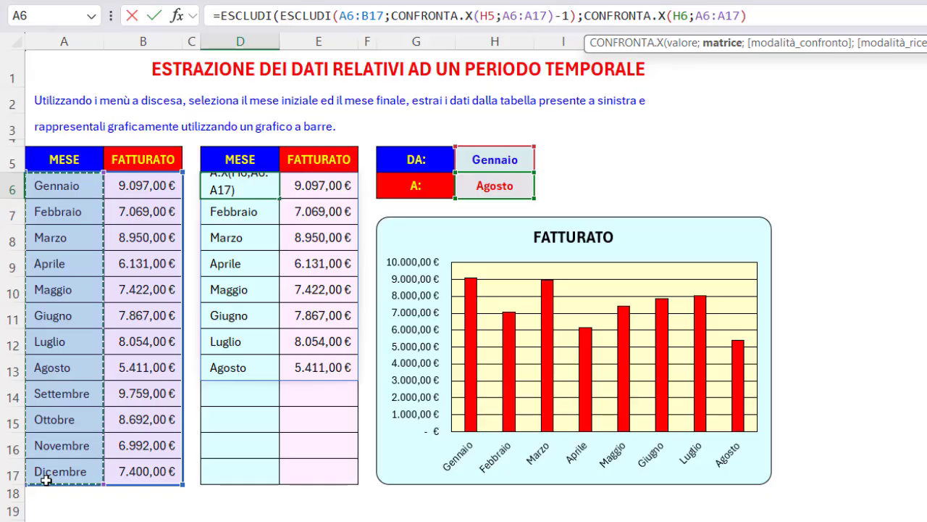
text())
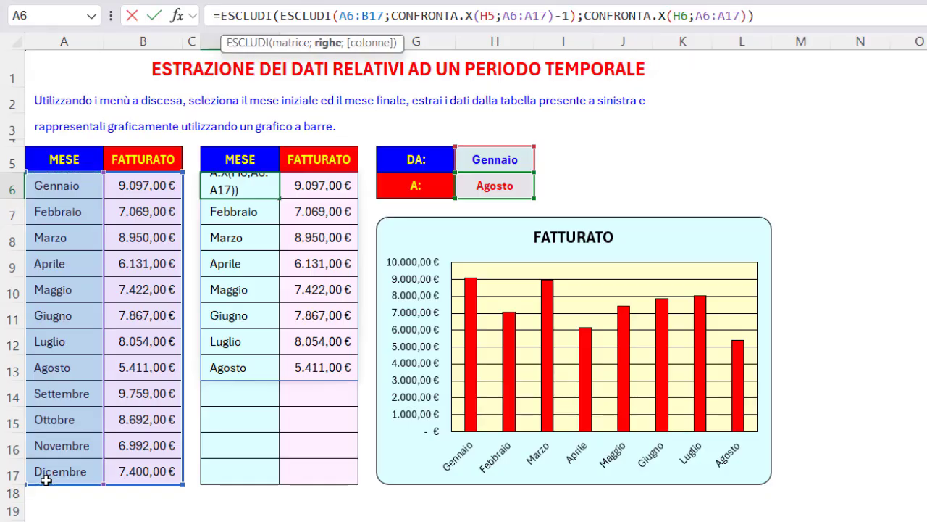
text(-12)
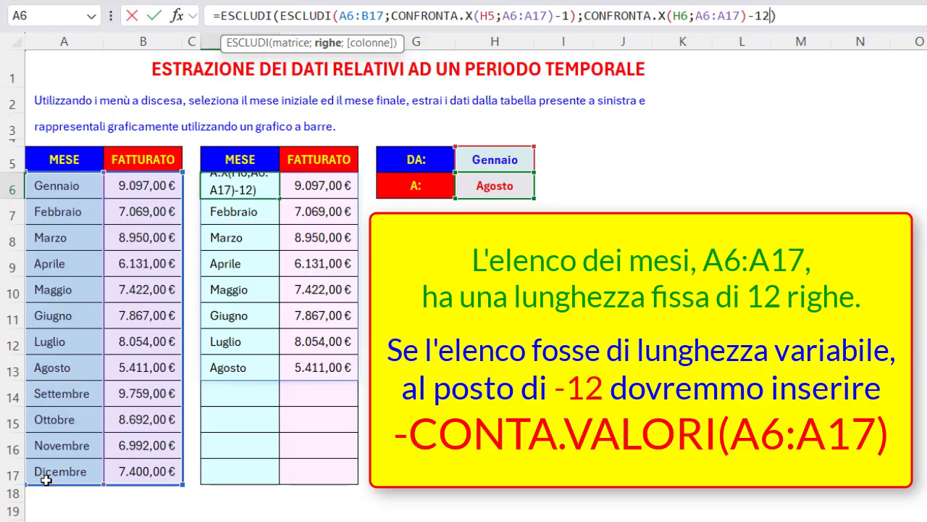
key(Return)
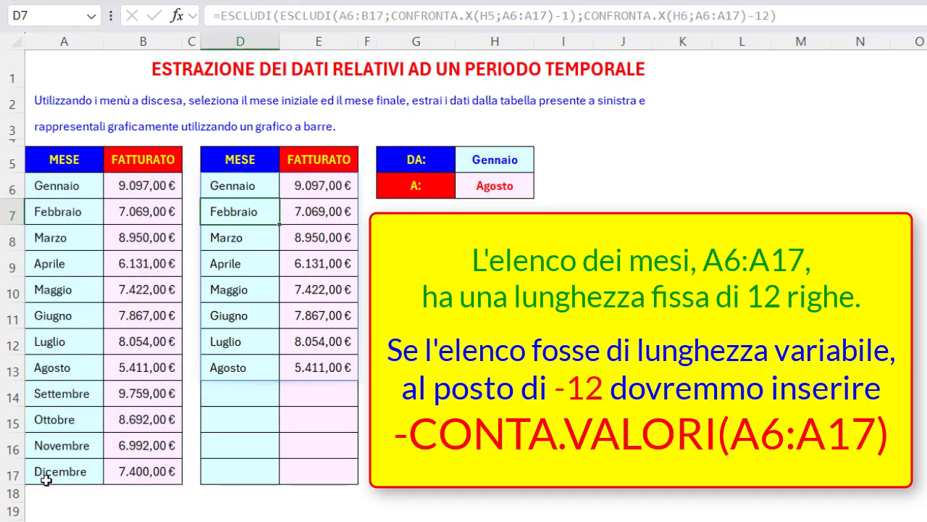
Step: Set the period selectors to DA Marzo and A Settembre
click(492, 170)
click(541, 164)
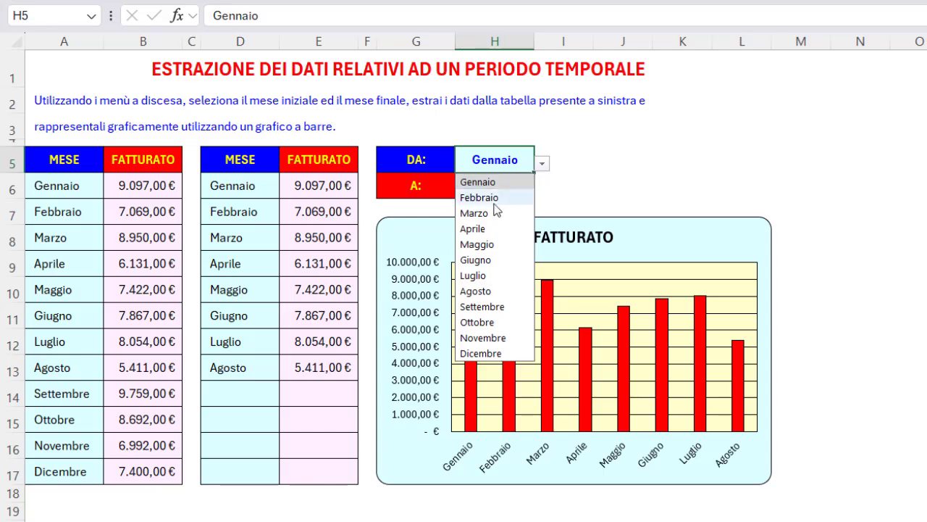
click(491, 212)
click(495, 186)
click(542, 189)
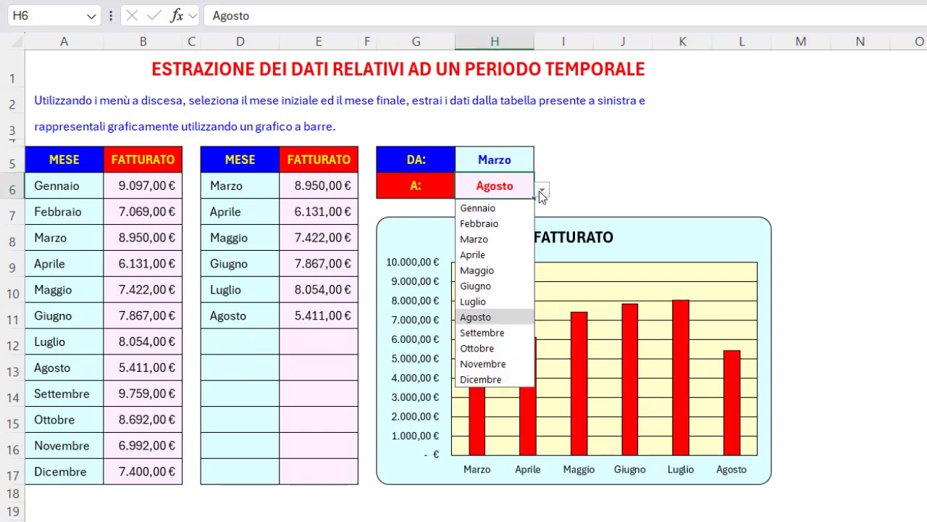
click(479, 332)
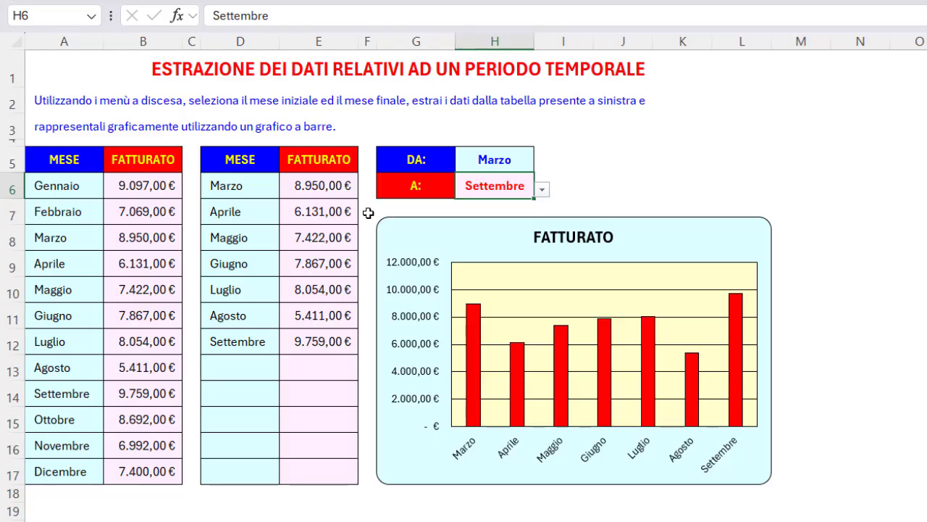
Step: Insert a clustered 2D column chart from the extracted data starting in D6 and place it below the period selectors
click(260, 186)
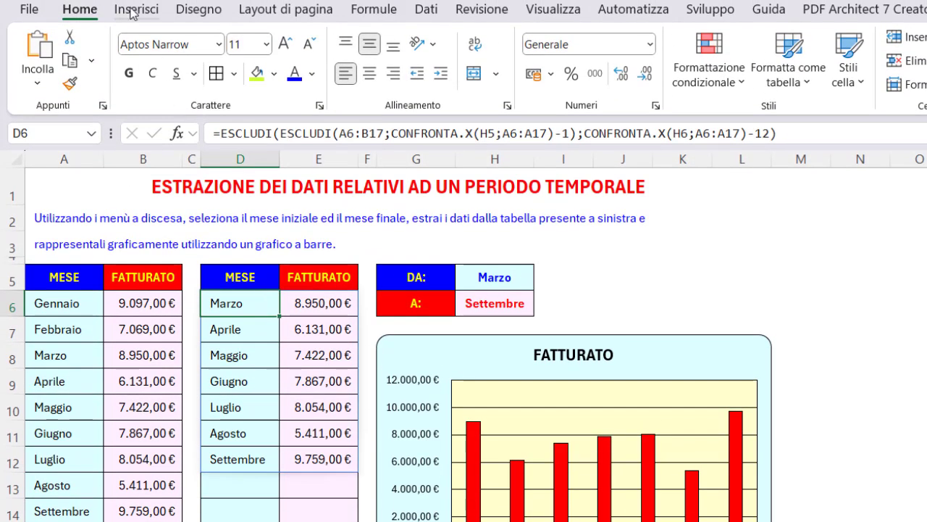
click(135, 9)
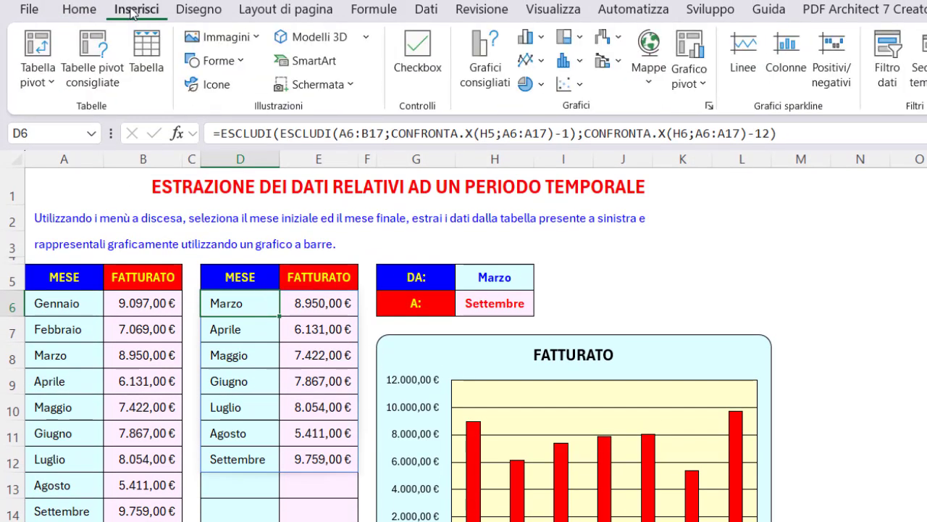
click(526, 36)
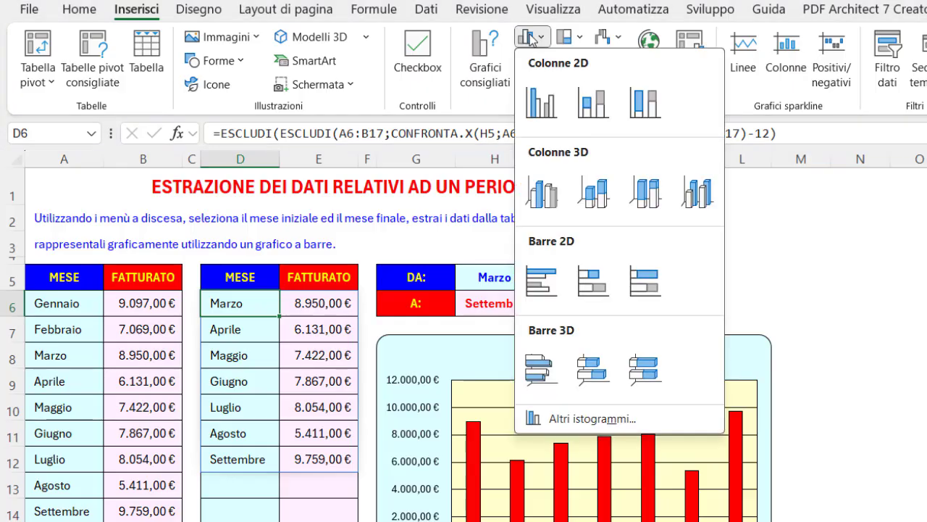
click(534, 103)
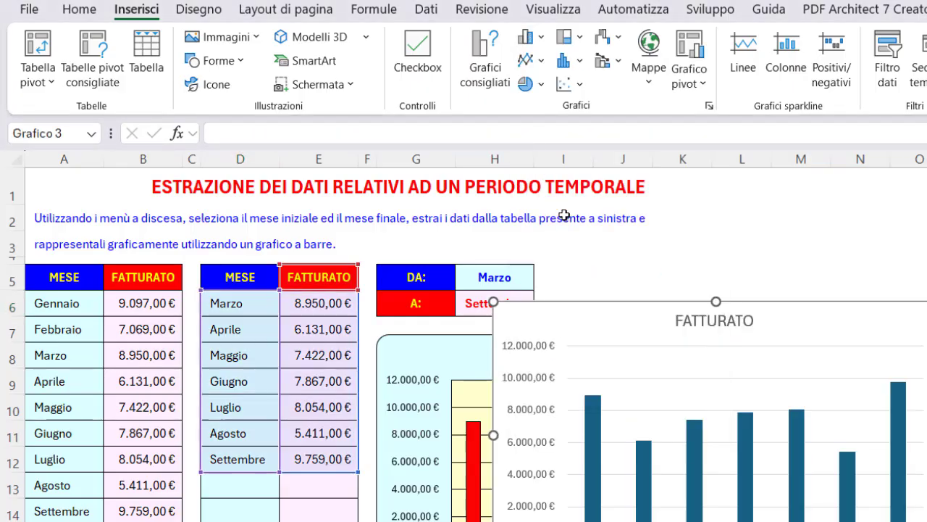
drag(607, 326, 488, 358)
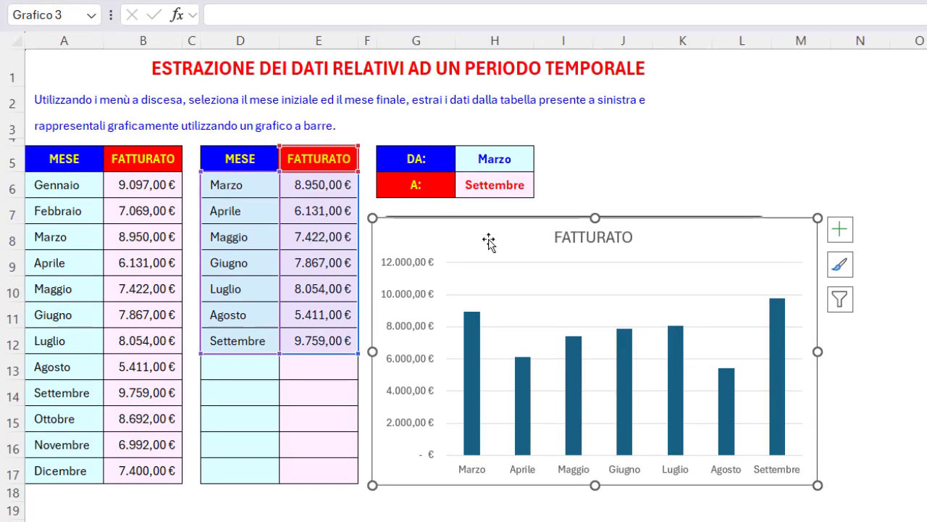
Step: Set the period selectors to DA Febbraio and A Giugno, and remove the newly inserted plain chart covering the formatted one
click(529, 153)
click(541, 164)
click(481, 196)
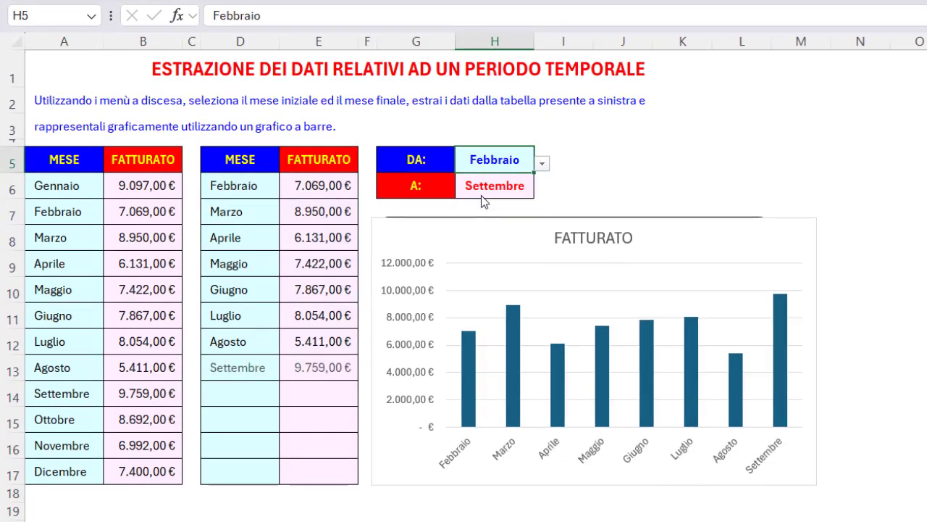
click(511, 186)
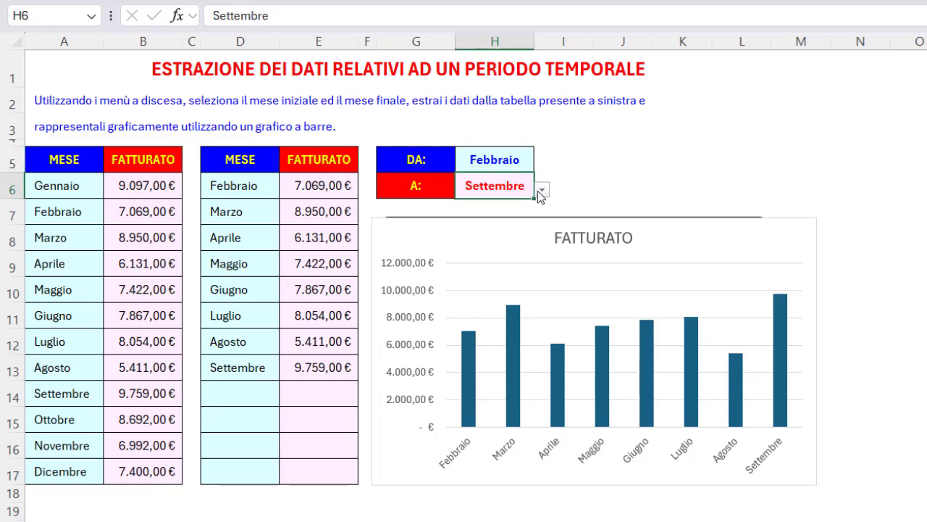
click(541, 190)
click(478, 287)
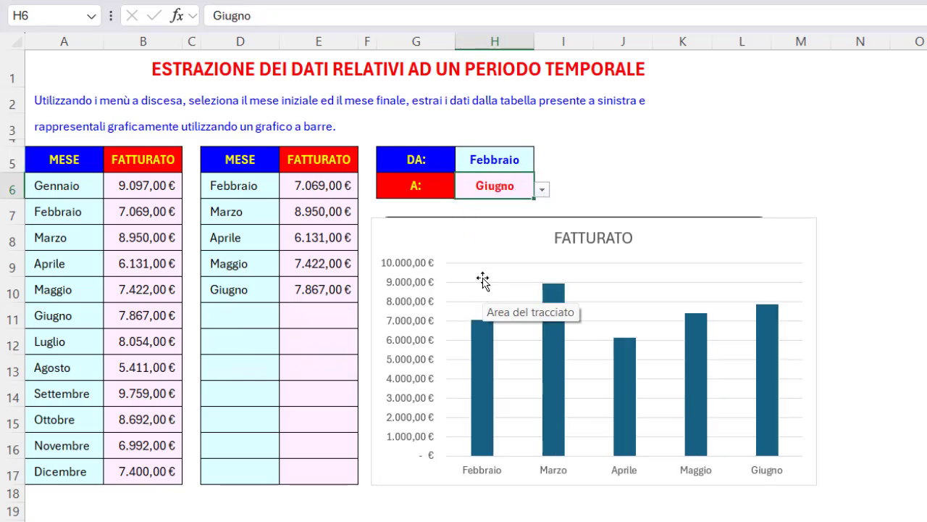
click(481, 239)
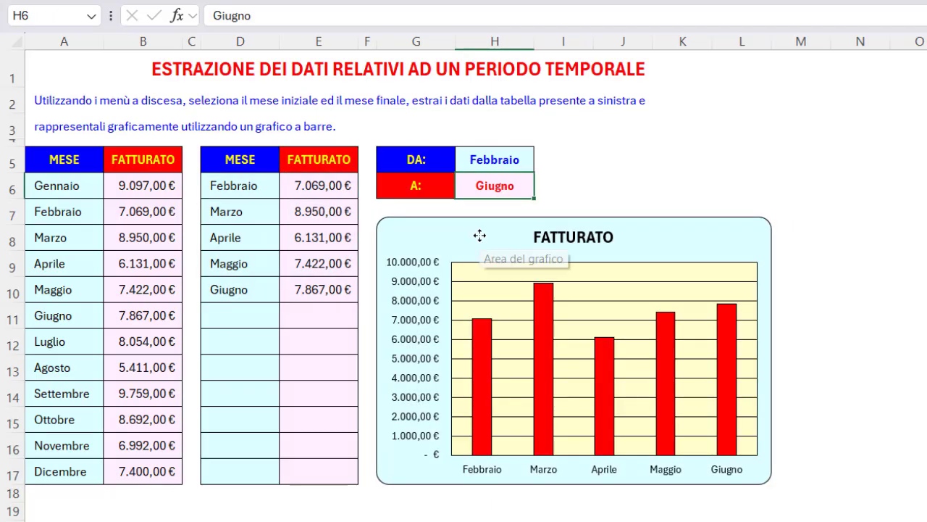
Step: Switch to the matrix expansion exercise and examine the dataset A2:D7 and the empty destination grid starting at G5
click(411, 76)
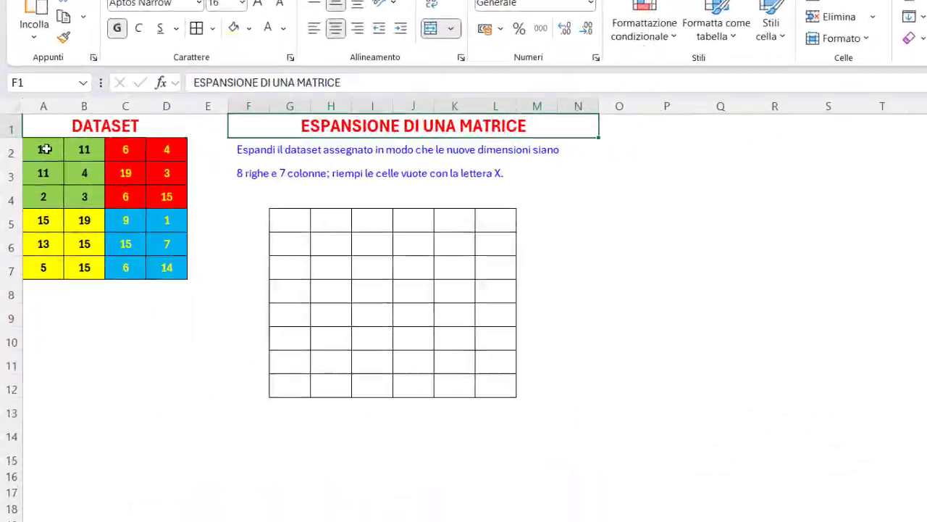
drag(45, 148, 157, 262)
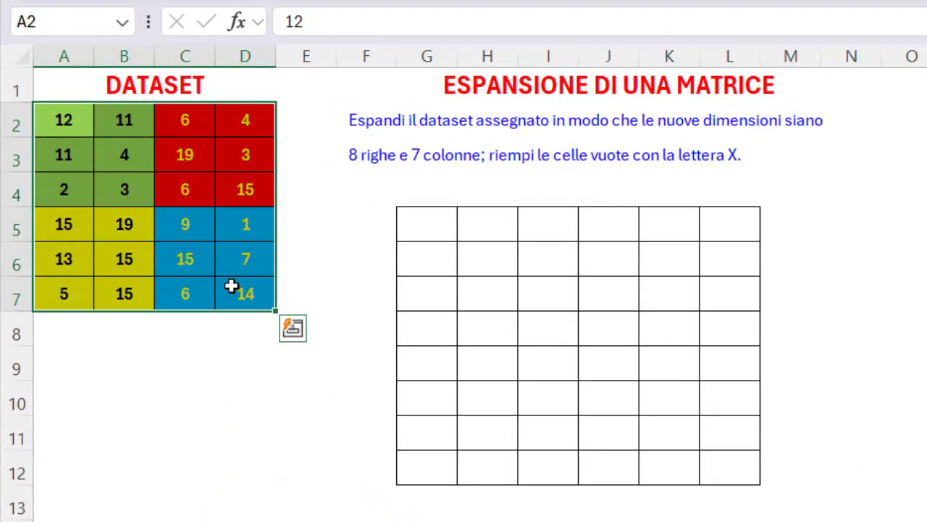
mouse_move(435, 219)
mouse_down()
mouse_move(414, 468)
mouse_move(728, 459)
mouse_up()
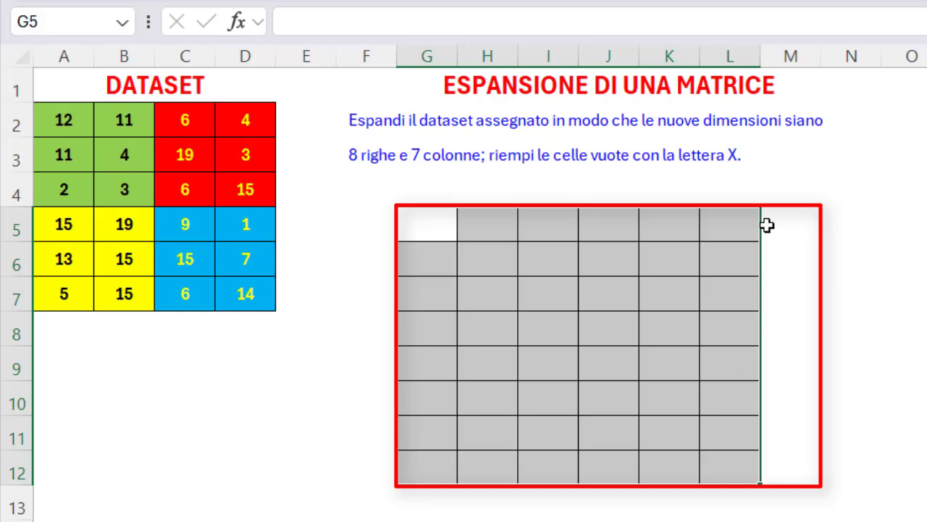
click(809, 89)
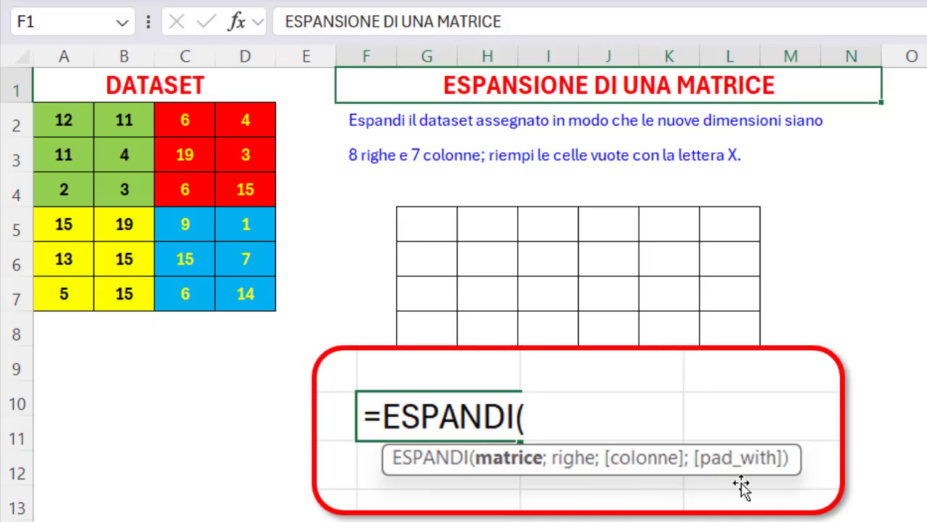
Step: Enter =ESPANDI(A2:D7;8;7;"X") in G5 to expand the dataset to 8 rows and 7 columns, filling empty cells with X
click(425, 220)
text(=)
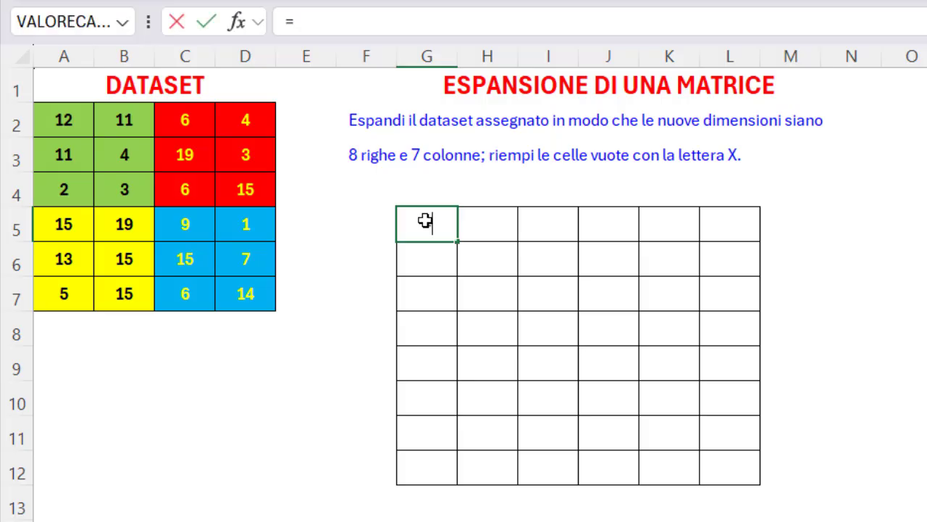
text(esp)
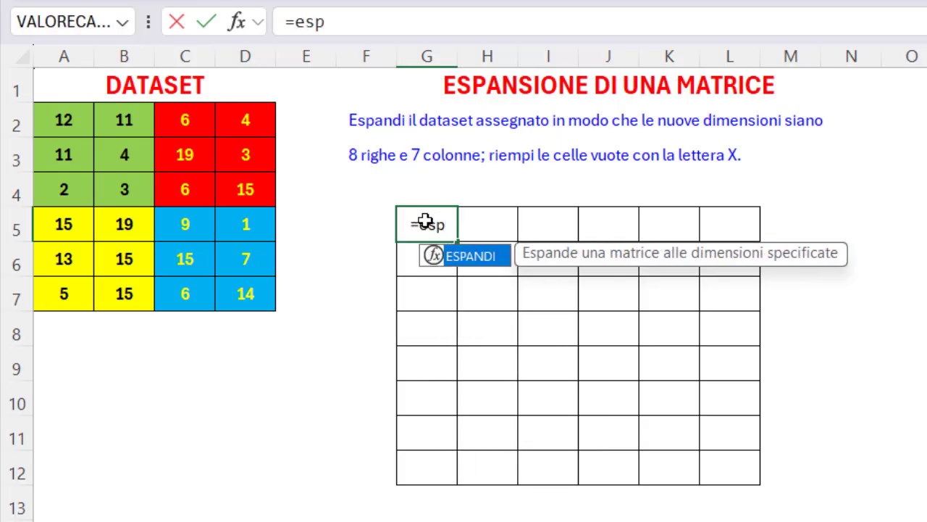
key(Tab)
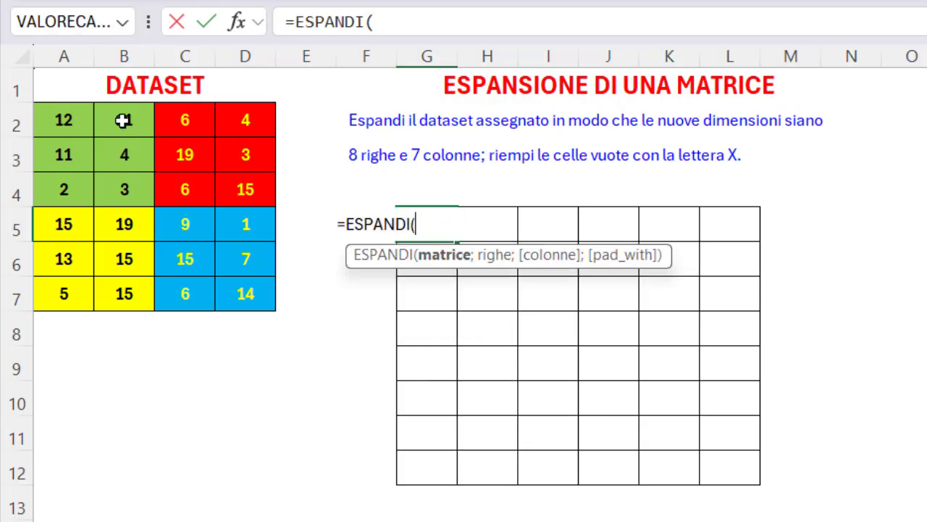
drag(65, 118, 237, 290)
text(;)
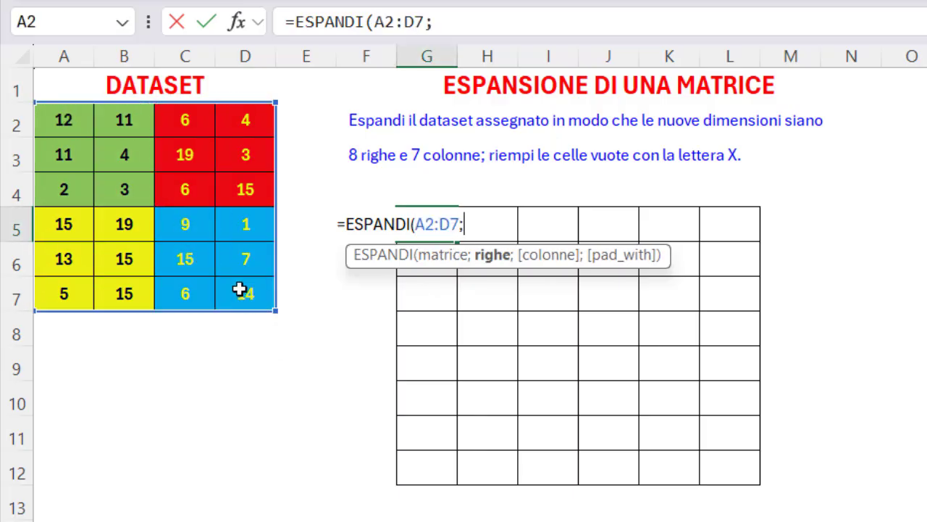
text(8)
text(;)
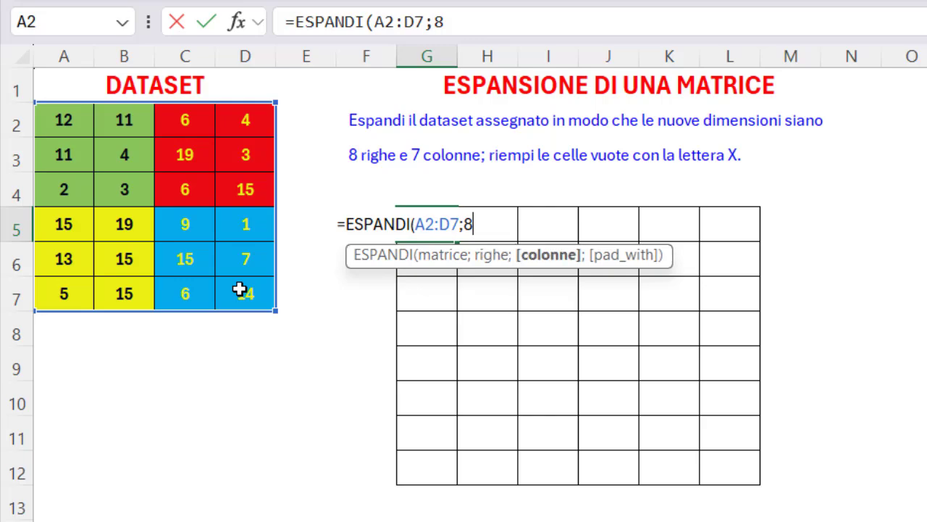
text(7;)
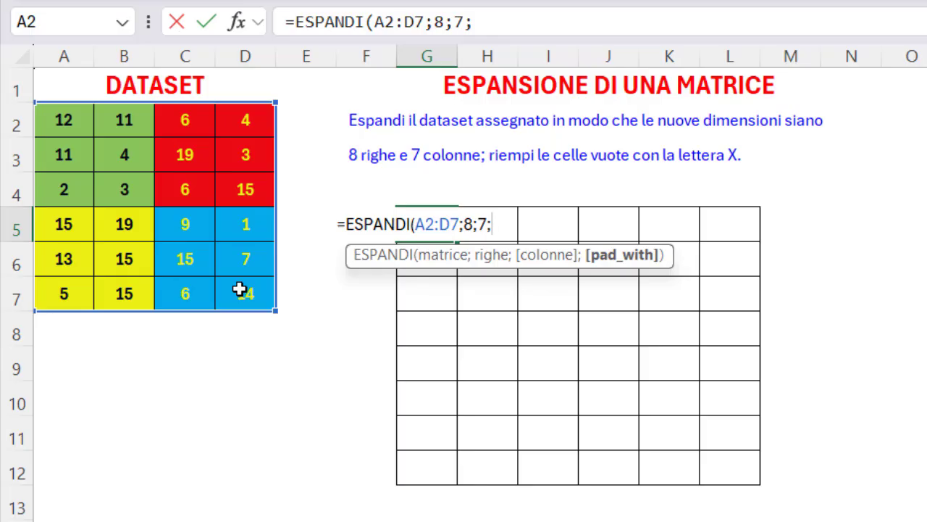
text("X")
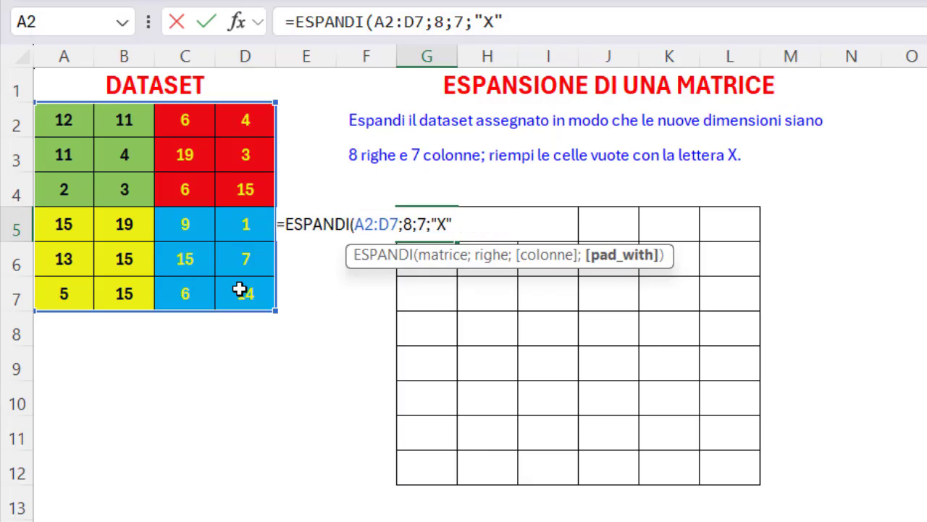
text())
key(Return)
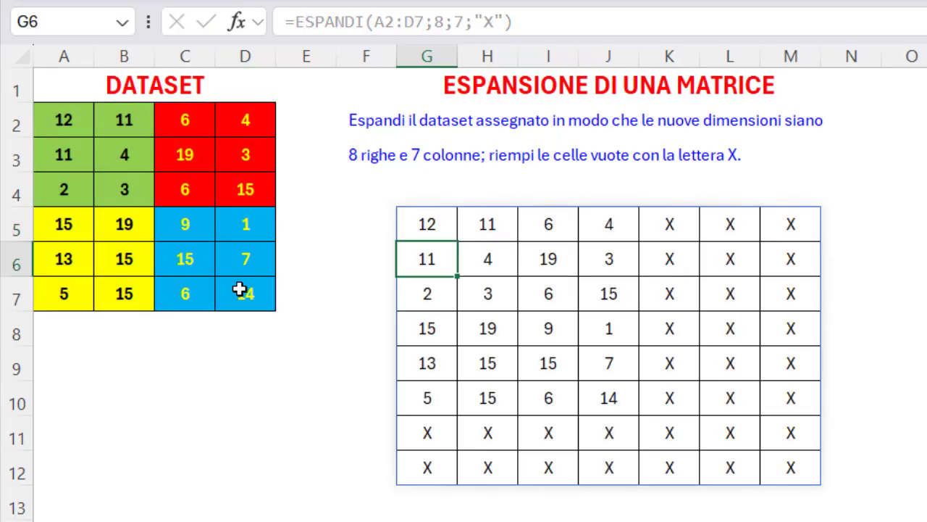
Step: Try the G5 ESPANDI formula without its "X" fill argument, and restore the argument
click(419, 230)
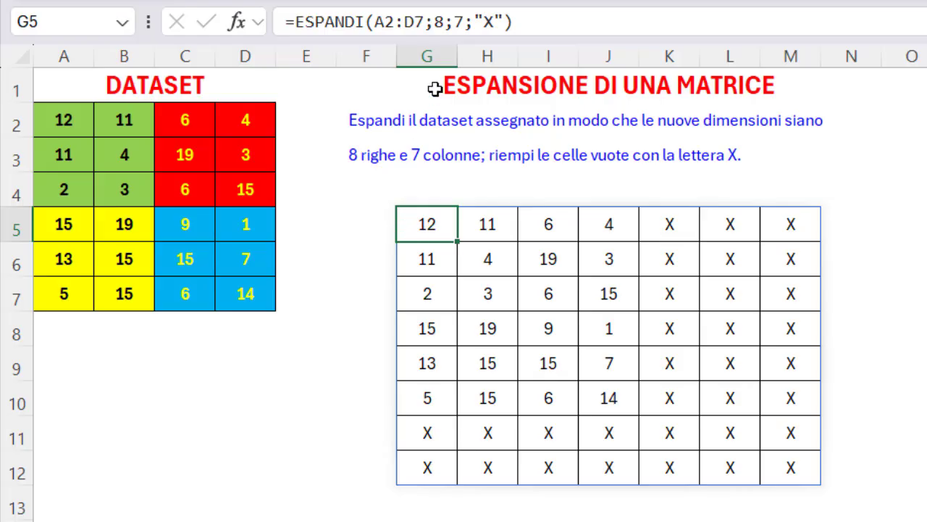
drag(460, 22, 501, 23)
key(Delete)
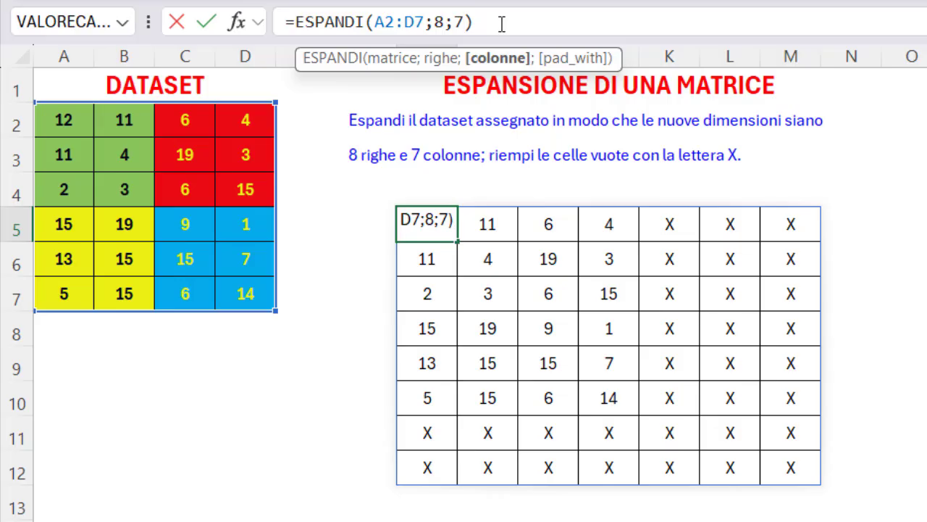
key(Return)
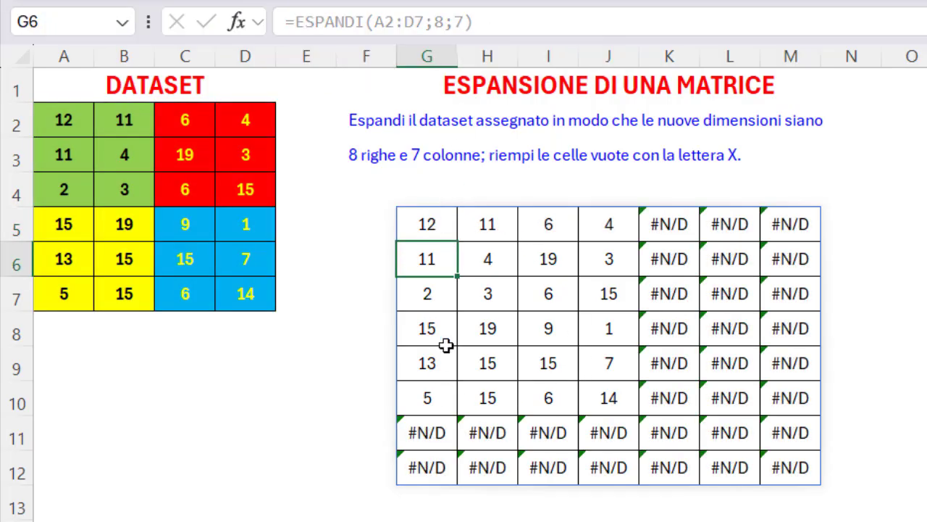
click(673, 227)
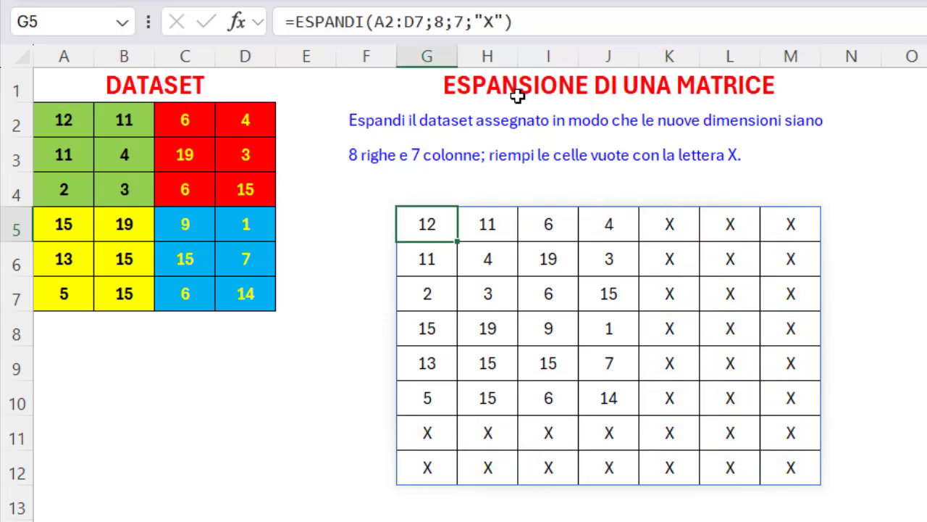
Step: In the peripheral sales exercise, examine the Bergamo, Brescia and Cremona quarterly tables and the layout of the summary table
click(427, 88)
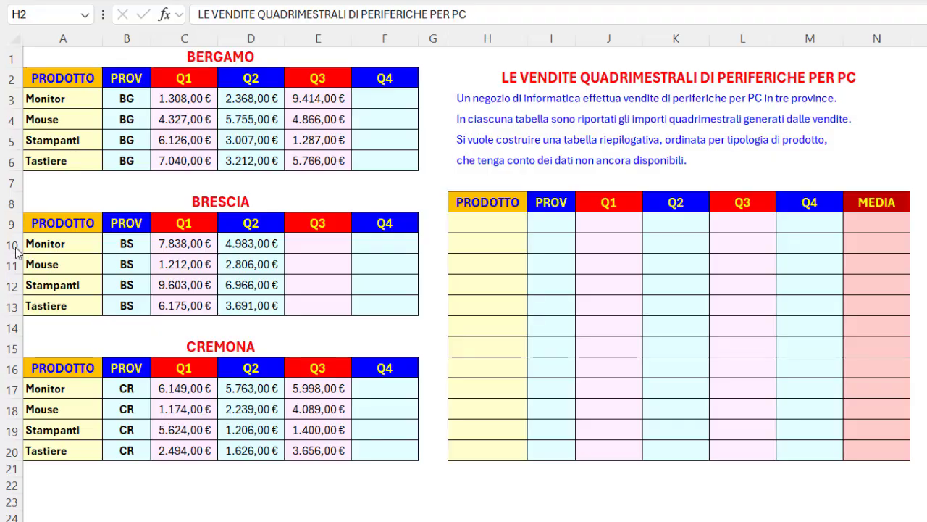
click(126, 57)
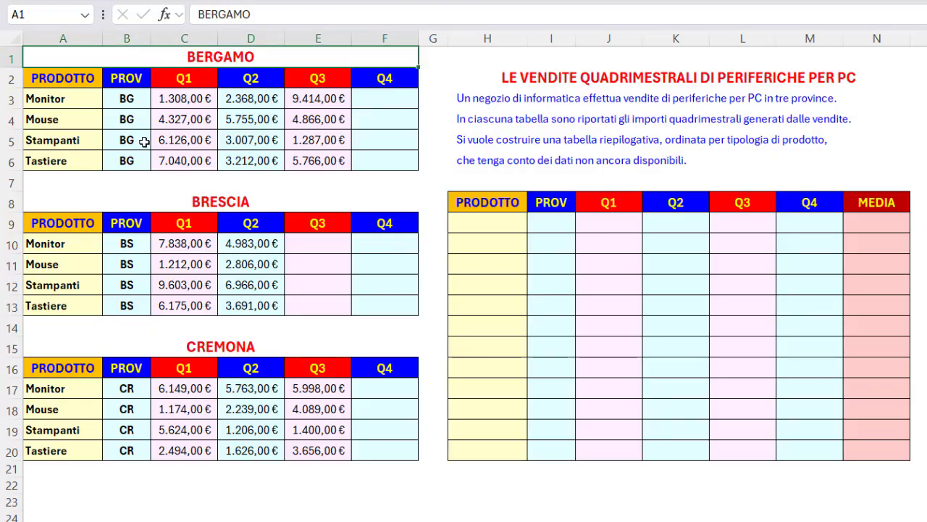
click(145, 200)
click(168, 345)
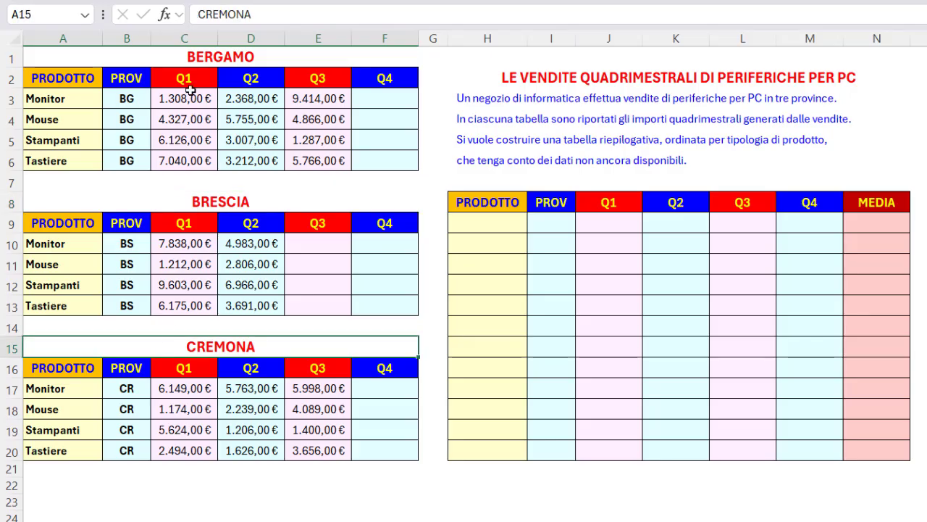
drag(183, 78, 370, 153)
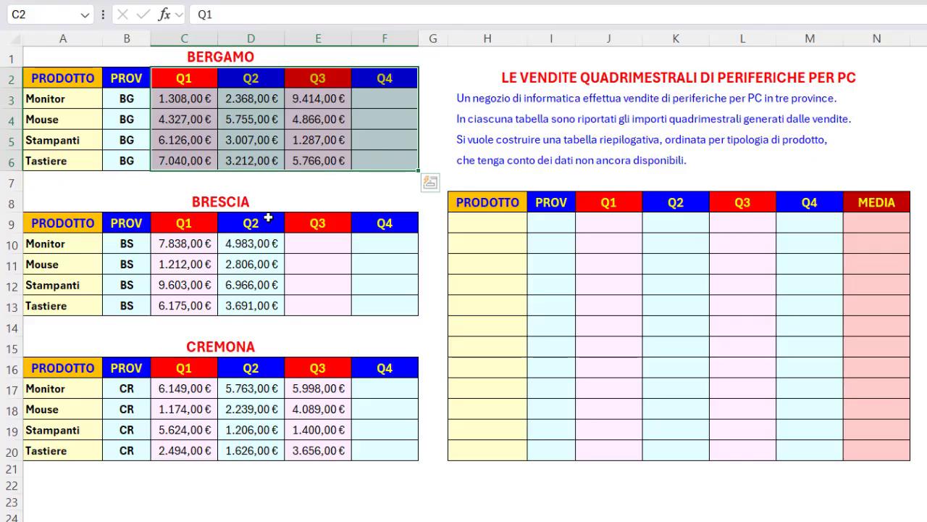
drag(187, 220, 380, 305)
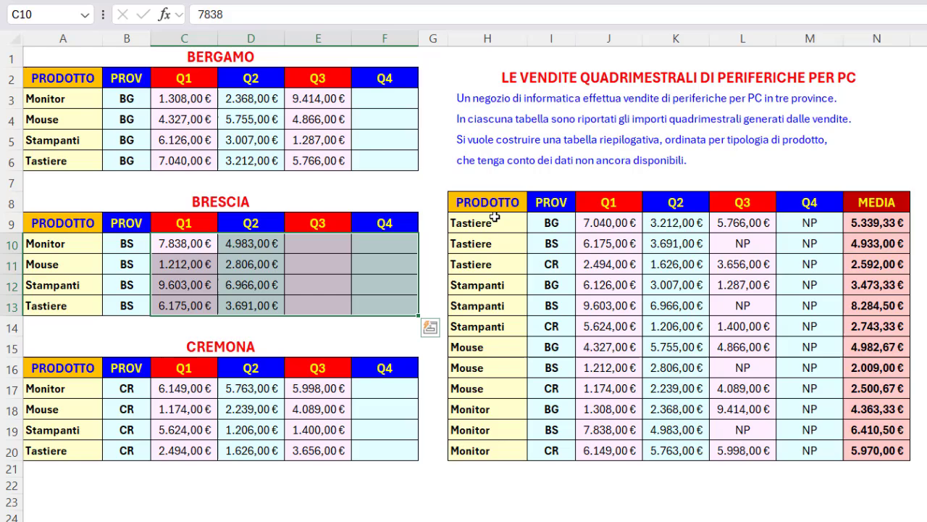
drag(489, 202, 480, 447)
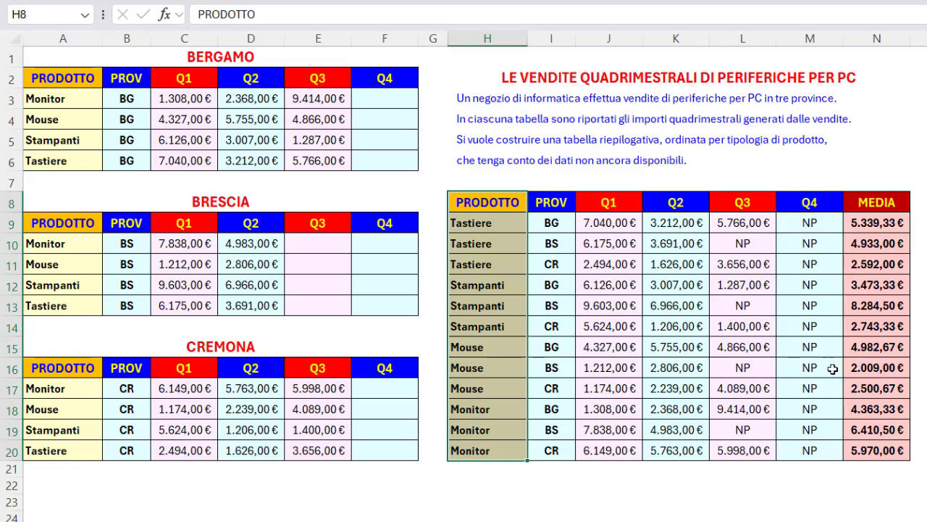
key(ctrl+Page_Down)
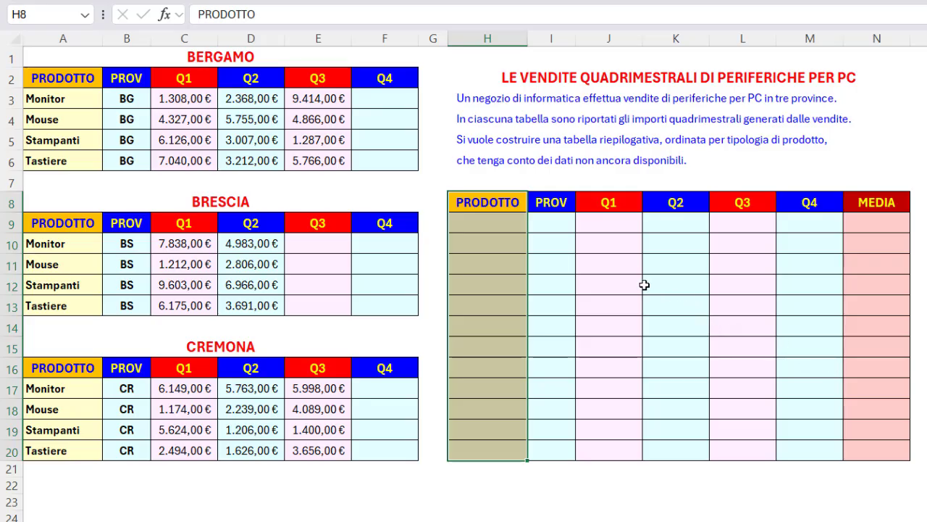
Step: Enter =STACK.VERT(A3:F6;A10:F13;A17:F20) in H9 to stack the three province tables, and check the first row's Q4 cell and MEDIA formula
click(508, 224)
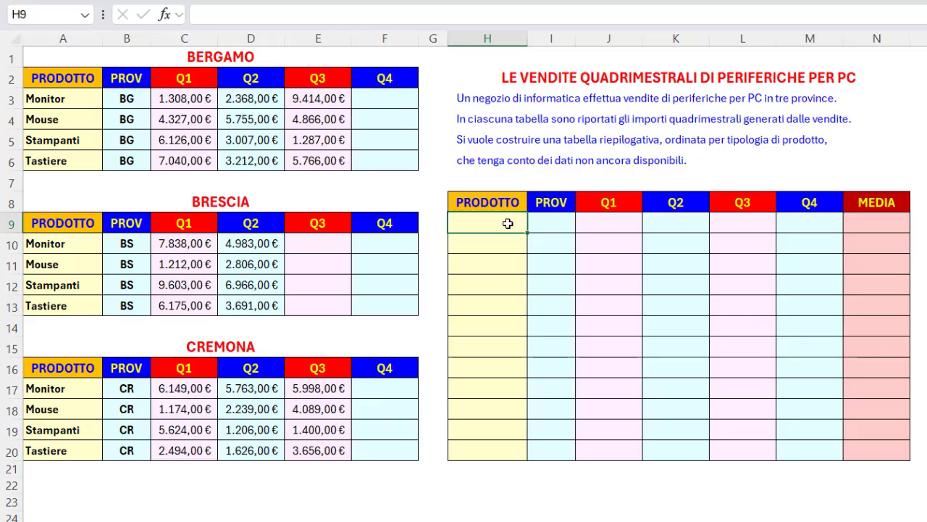
text(=)
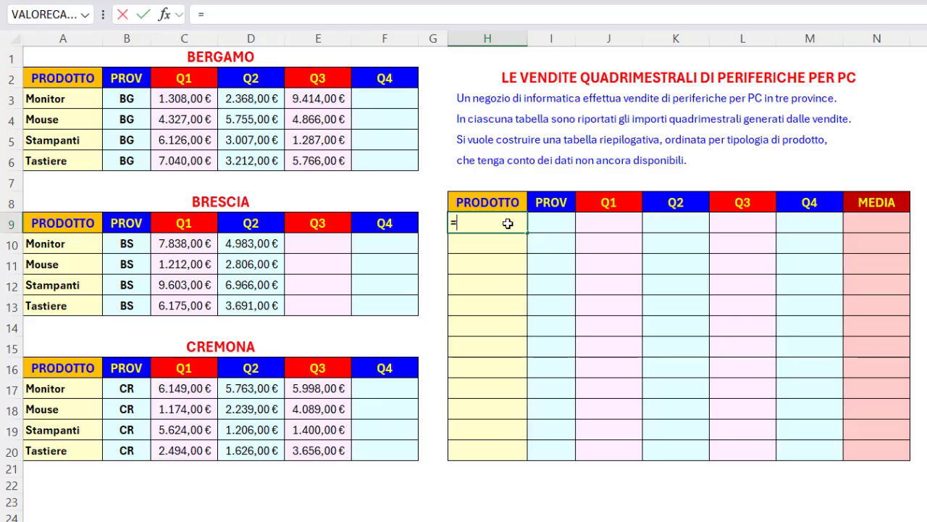
text(S)
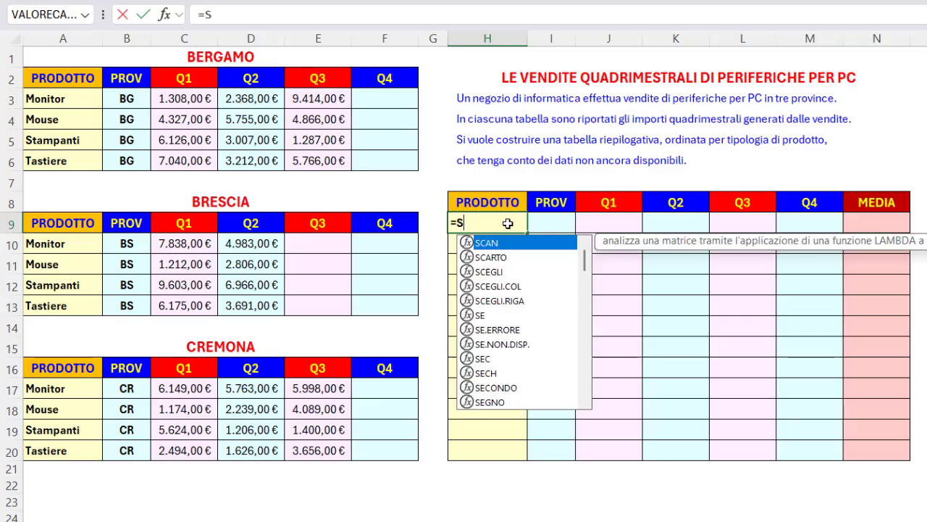
text(TACK.VERT()
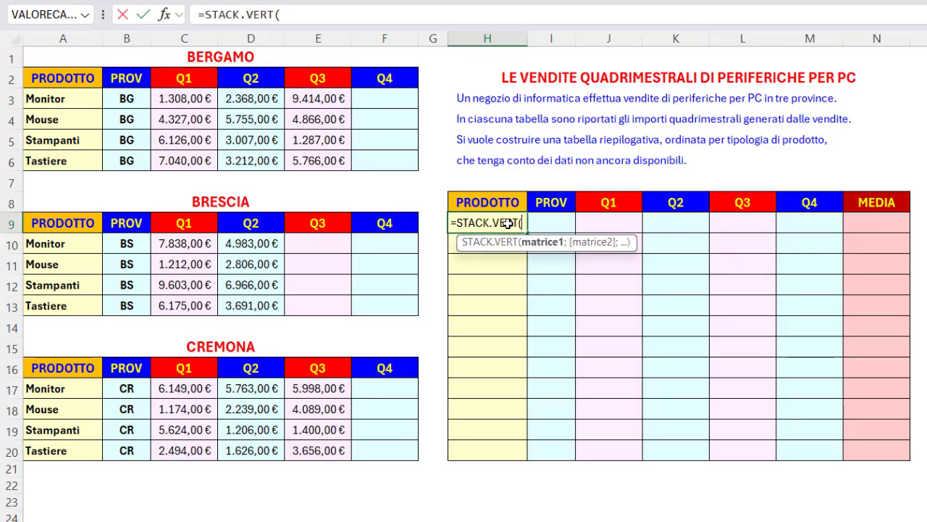
drag(71, 99, 358, 163)
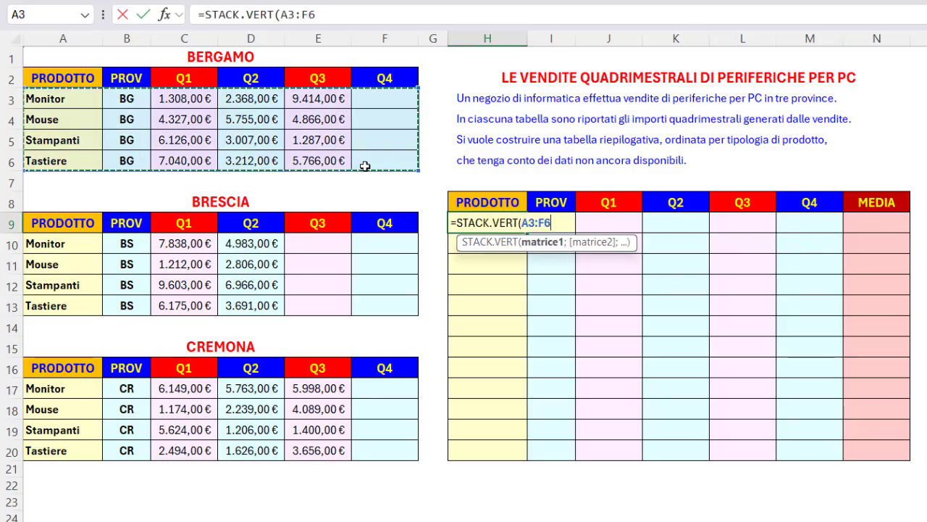
text(;)
drag(48, 242, 362, 305)
text(;)
drag(75, 391, 401, 444)
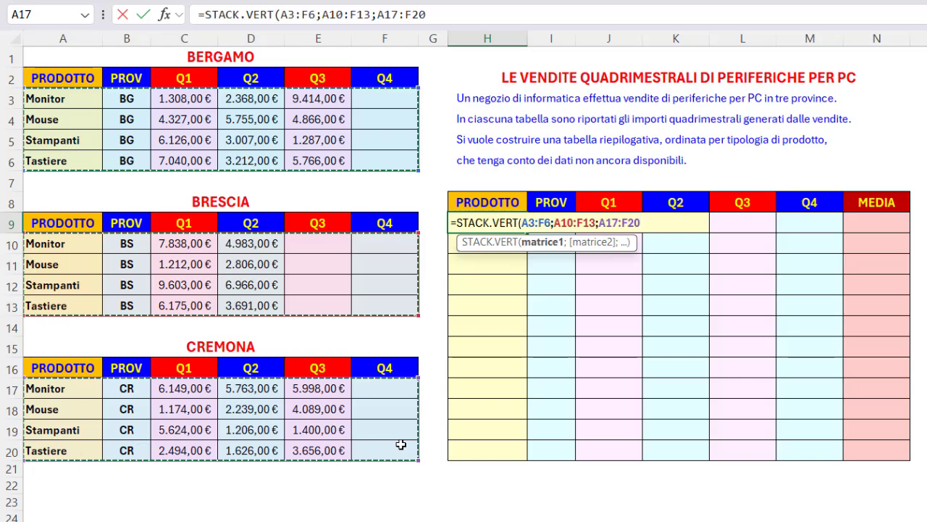
key(Return)
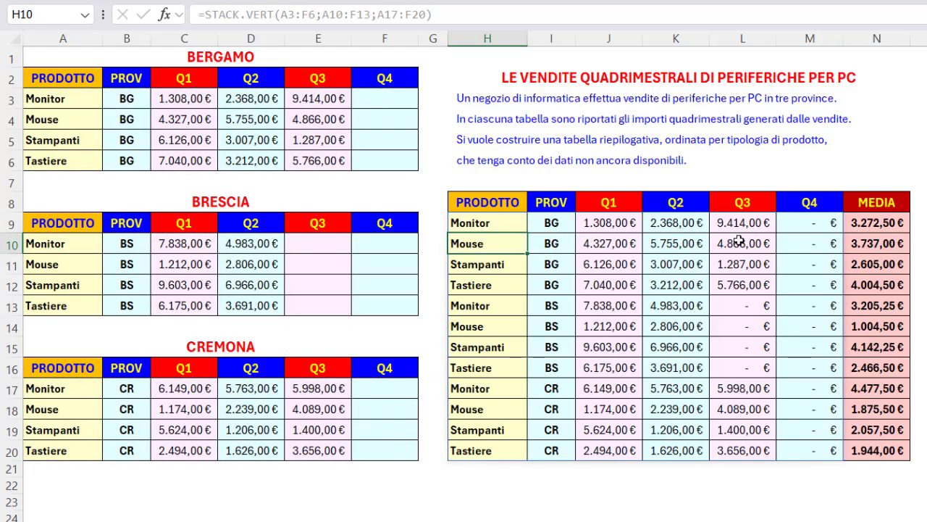
click(803, 222)
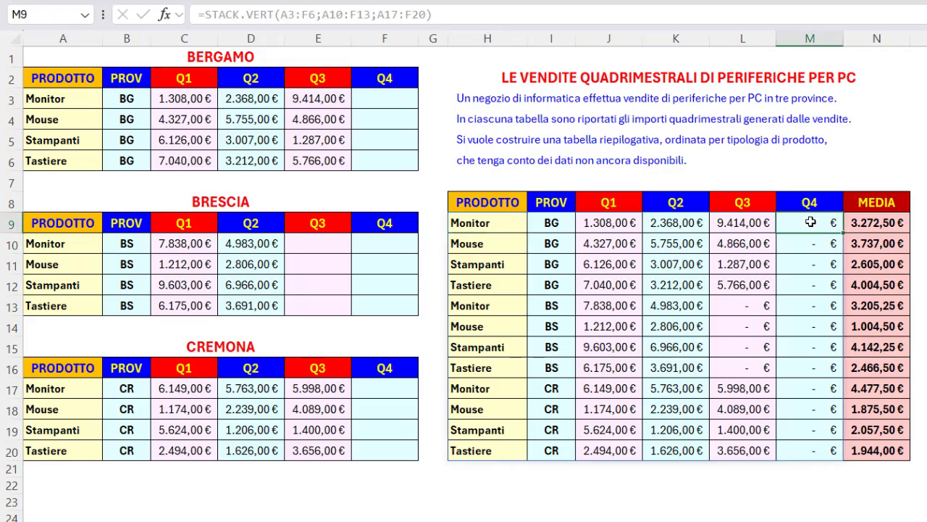
click(896, 224)
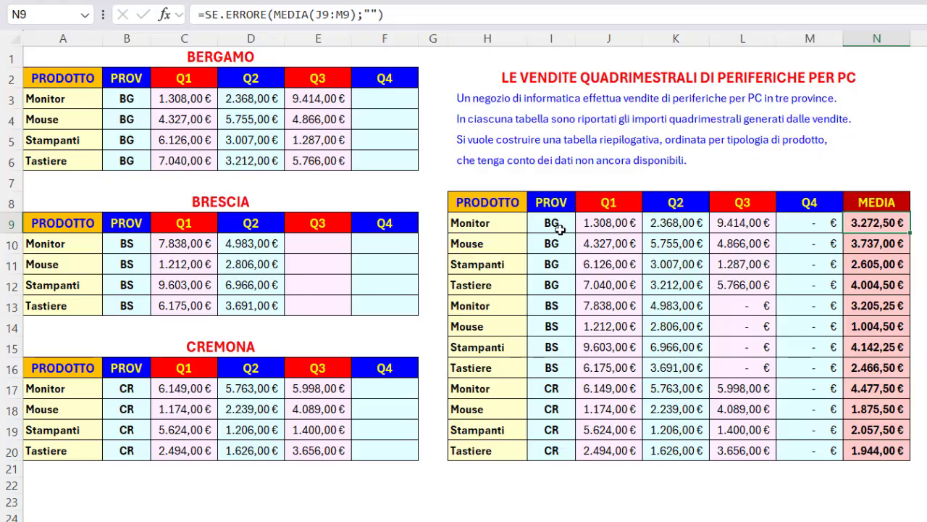
Step: In the H9 formula, replace the Bergamo range with ESPANDI(A3:E6;4;6;"NP") to fill the unavailable quarter with NP
click(478, 223)
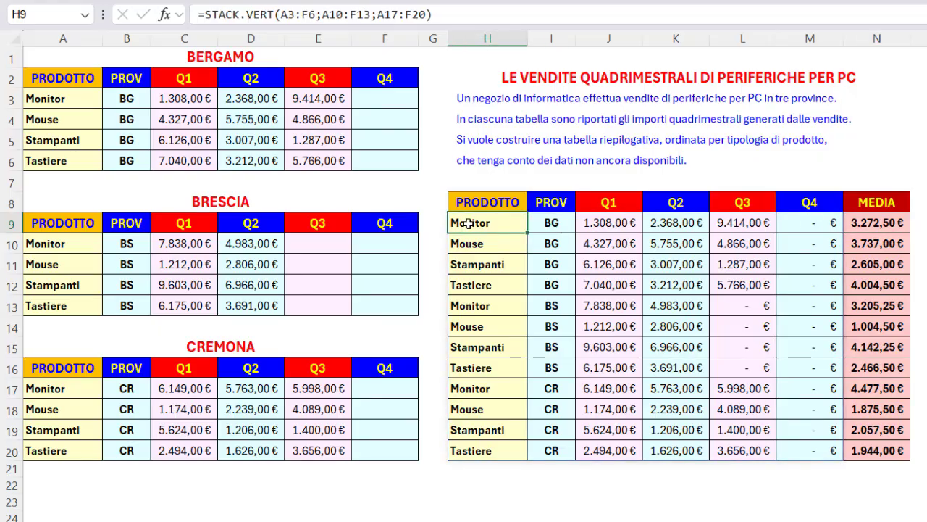
click(283, 15)
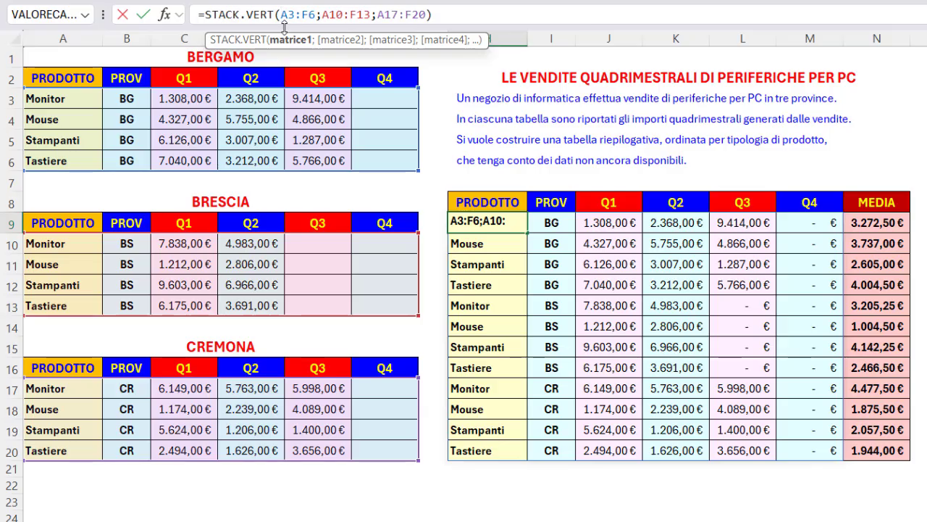
text(ESPA)
key(Tab)
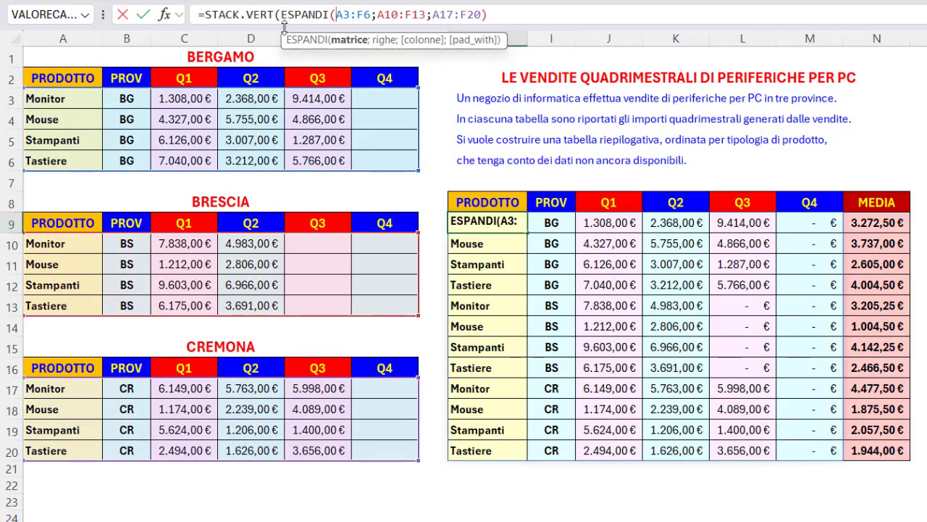
click(350, 39)
drag(71, 95, 310, 159)
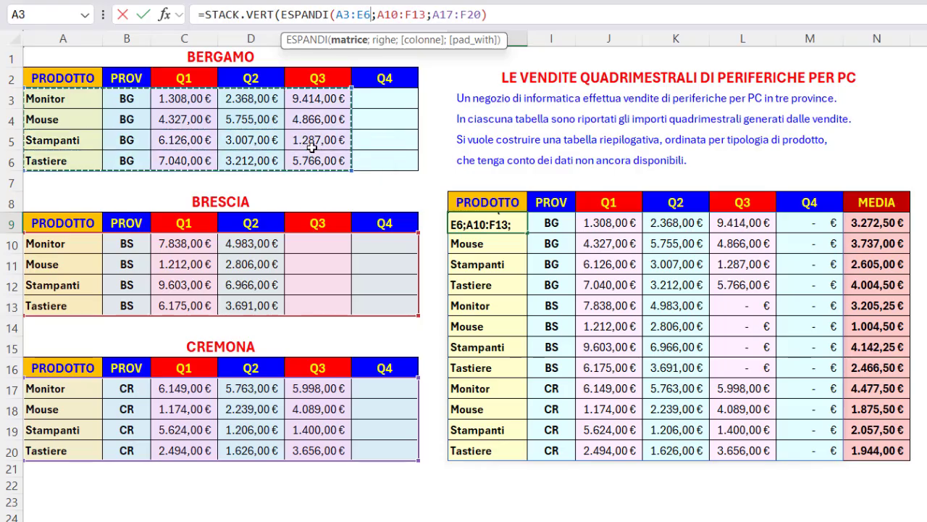
text(;)
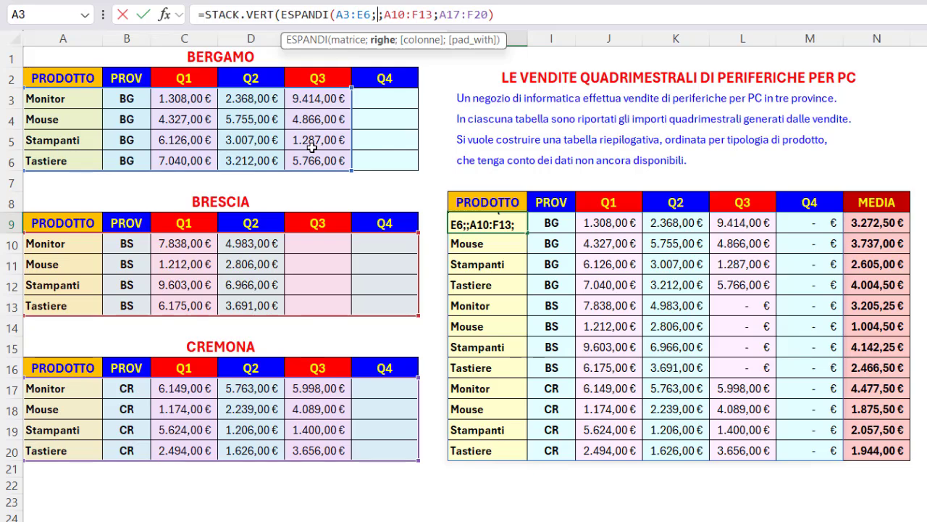
text(4;)
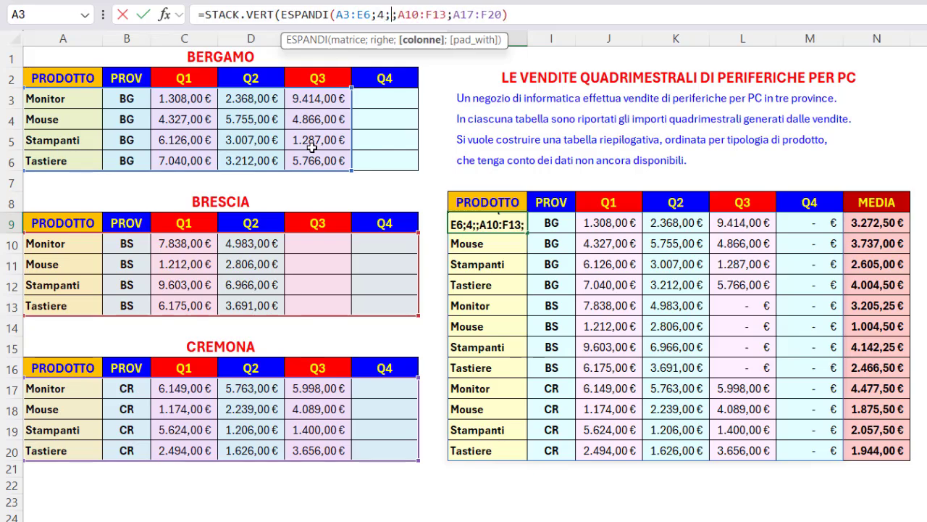
text(6)
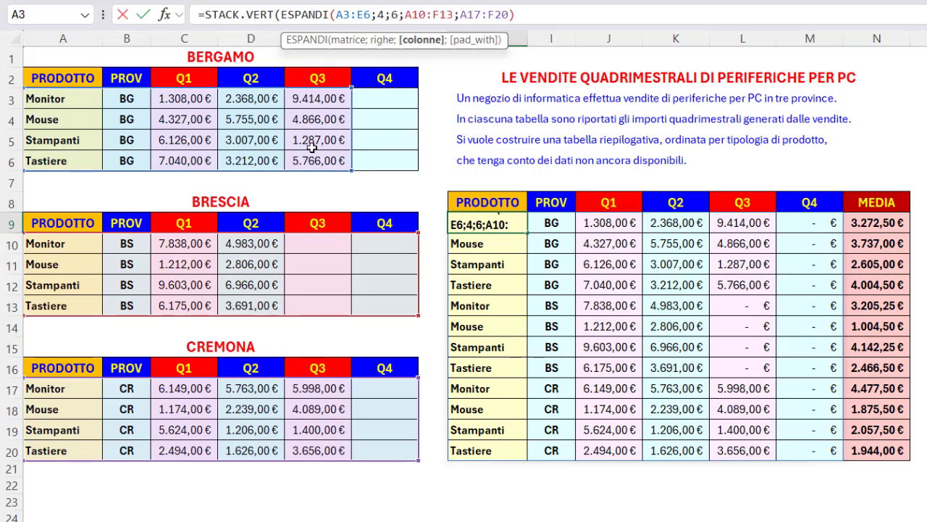
text(;")
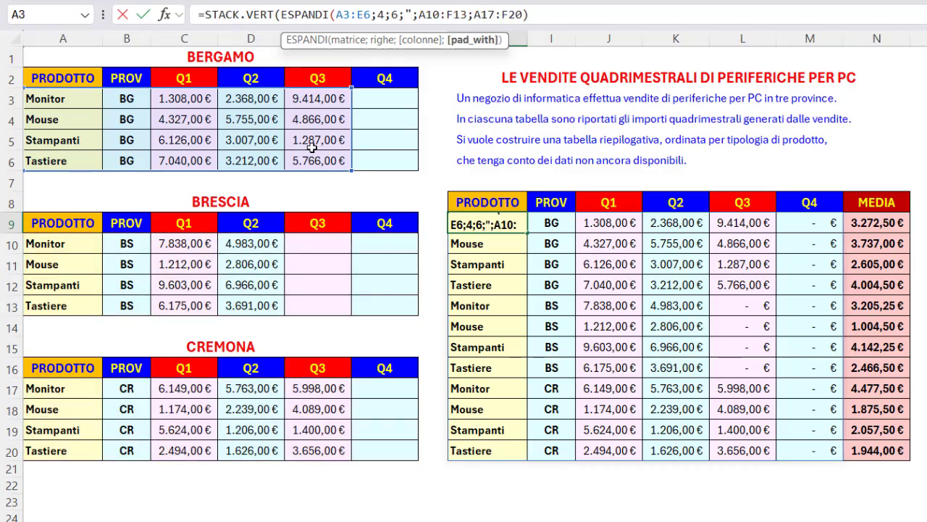
text(NP)
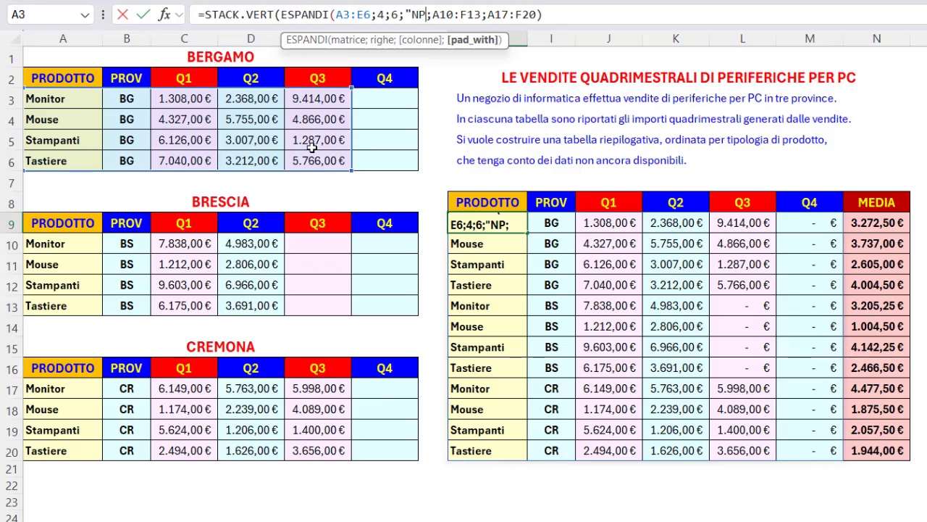
text(")
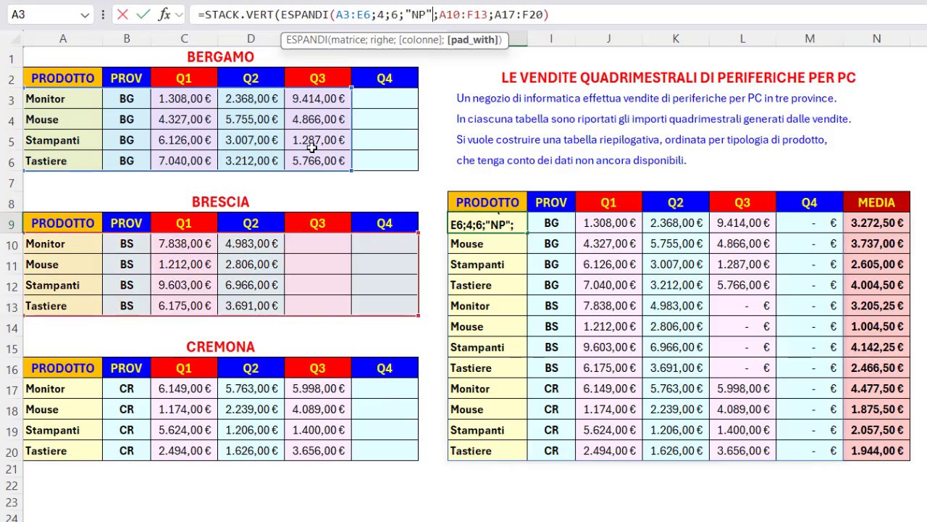
text())
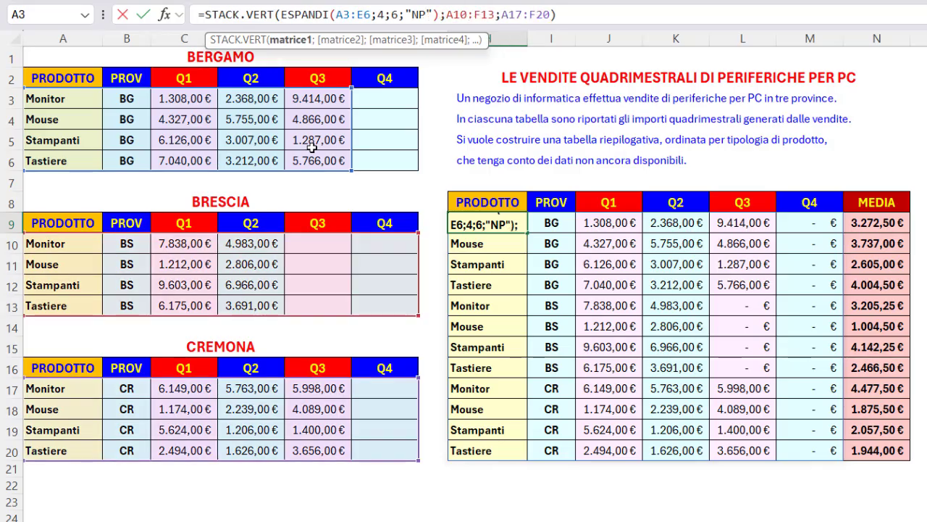
Step: Copy the Bergamo ESPANDI expression over the second and third STACK.VERT arguments, replacing A10:F13 and A17:F20
click(301, 41)
key(ctrl+c)
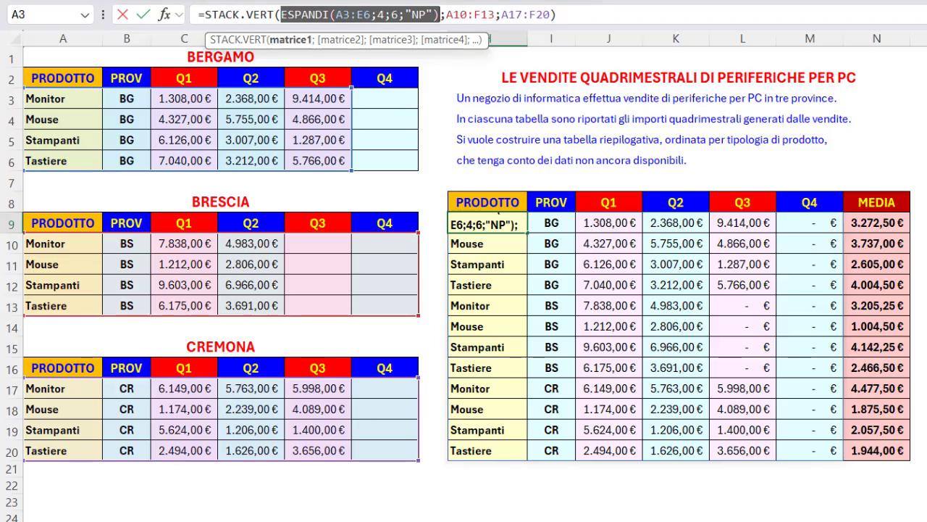
click(340, 41)
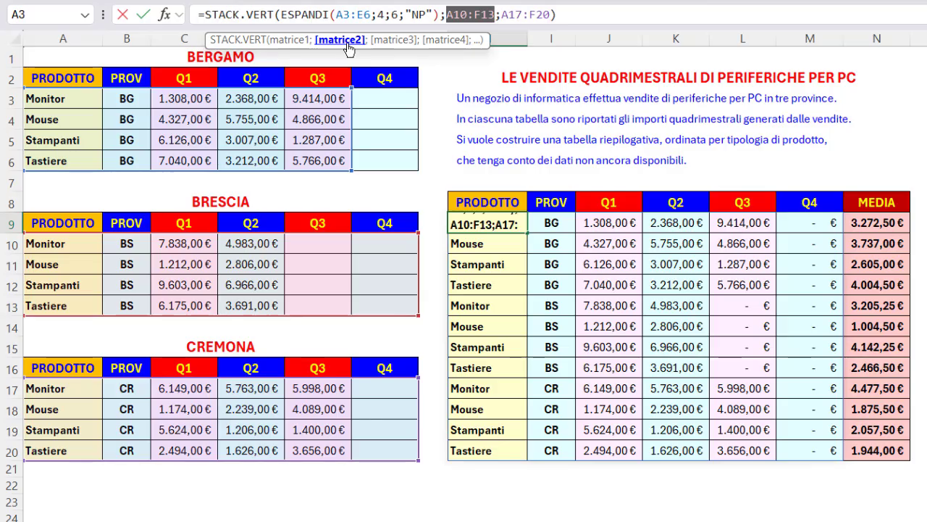
key(ctrl+v)
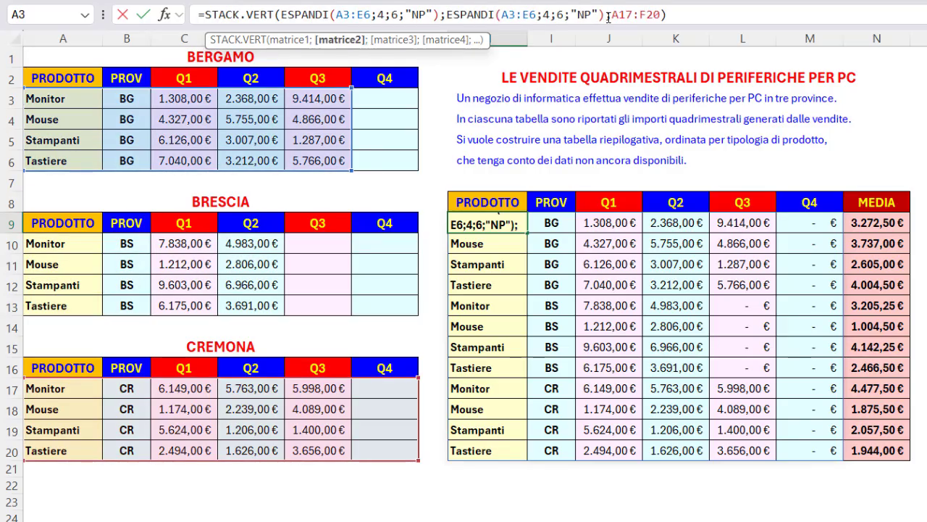
drag(612, 15, 658, 18)
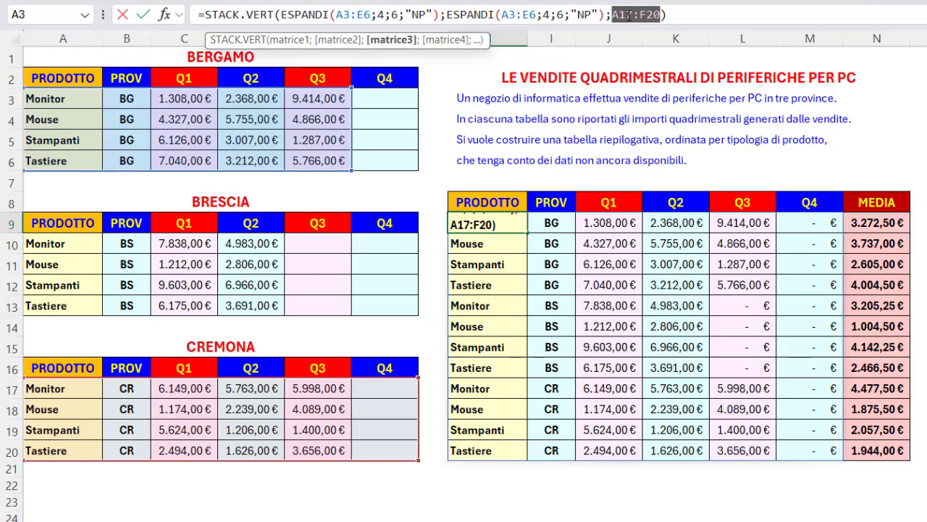
key(ctrl+v)
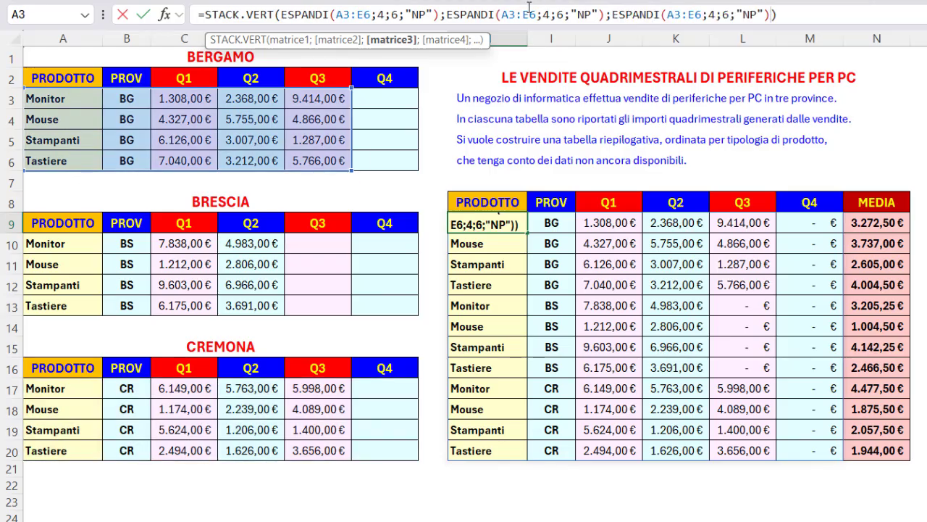
Step: Set the matrix of the second ESPANDI to A10:D13 and of the third to A17:E20, and commit the H9 formula
click(530, 9)
click(517, 41)
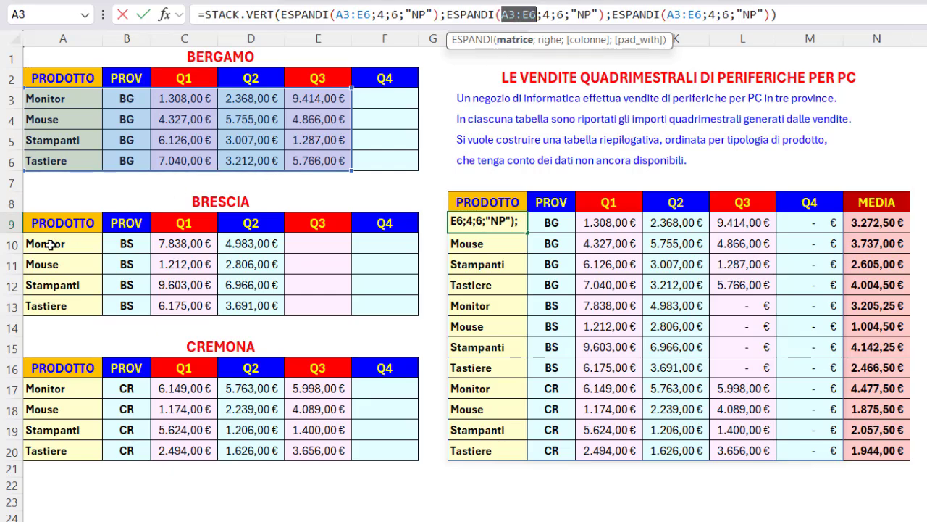
drag(42, 245, 244, 302)
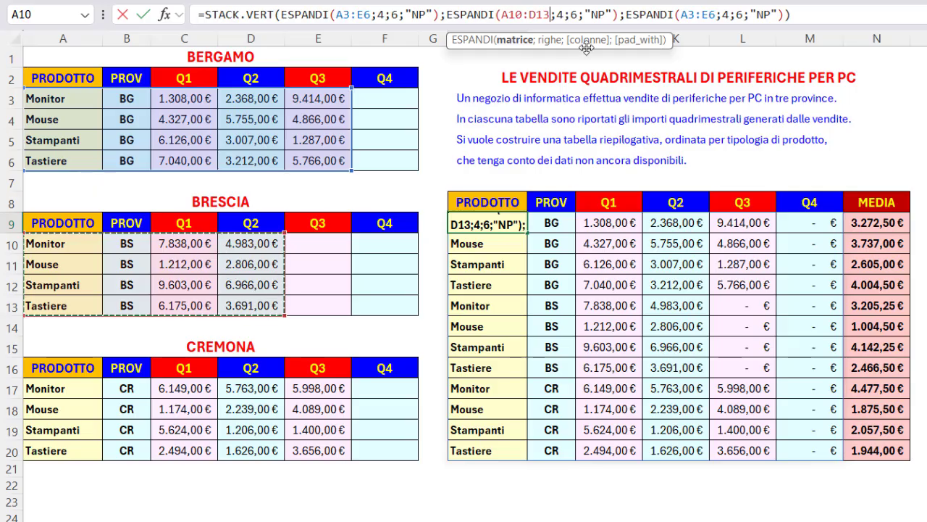
drag(682, 15, 719, 14)
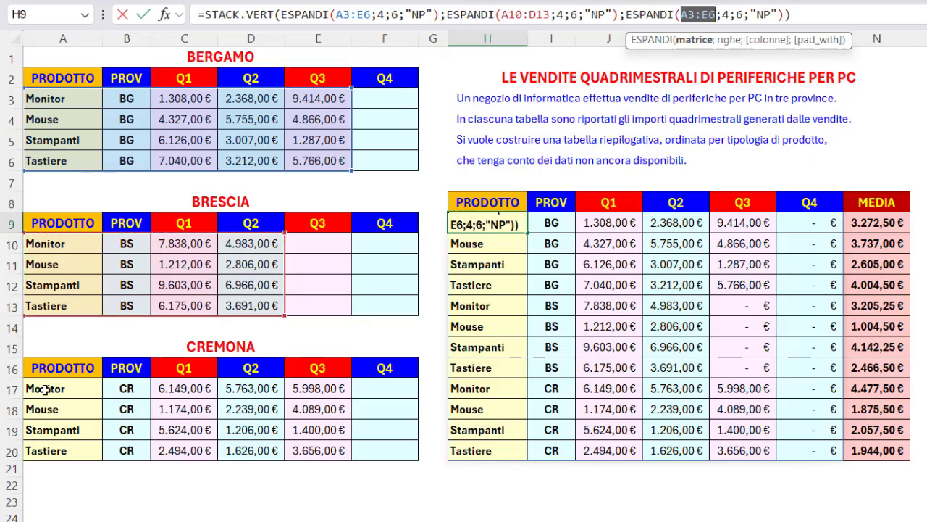
drag(45, 389, 319, 452)
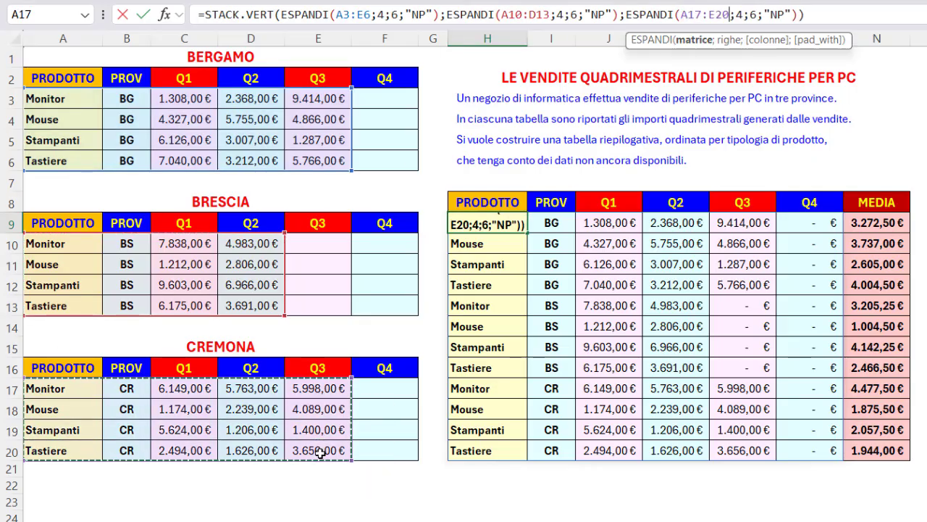
key(Return)
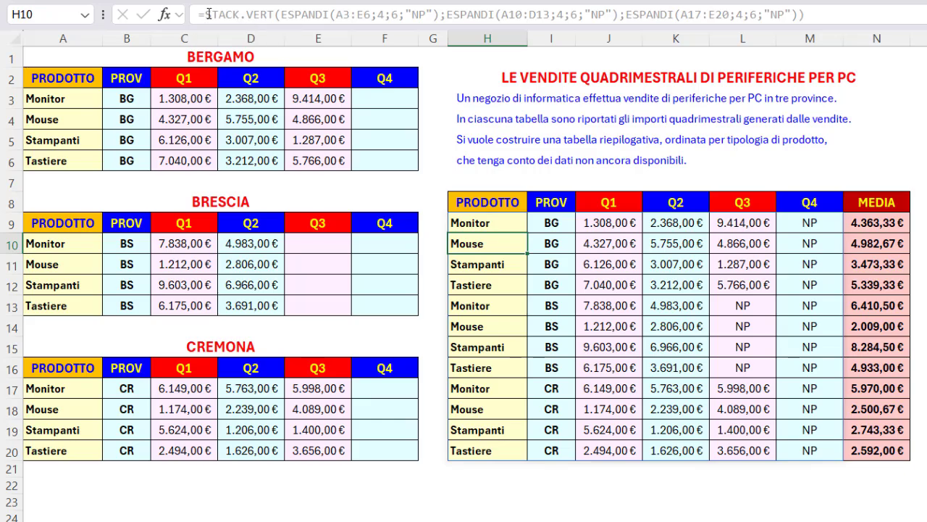
Step: Wrap the H9 STACK.VERT formula in DATI.ORDINA with sort index 1 to order the summary by product, and commit it
click(470, 223)
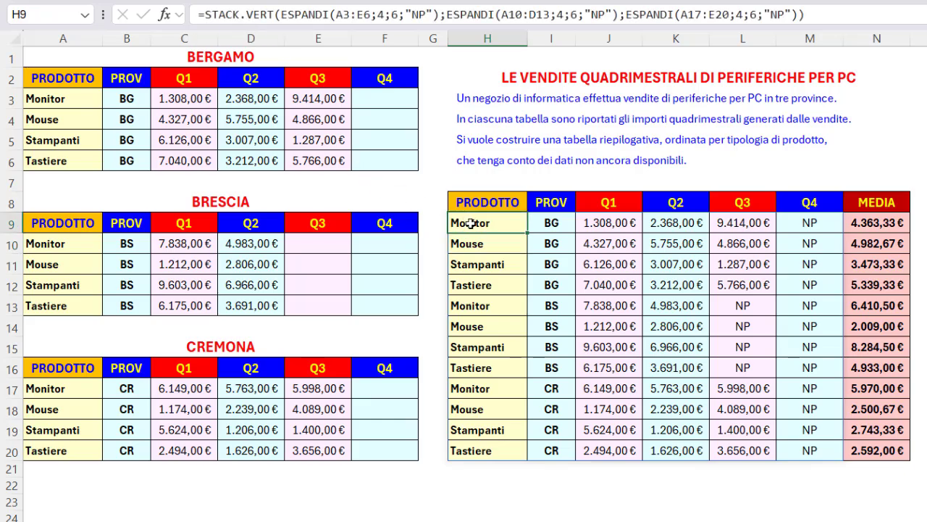
click(208, 14)
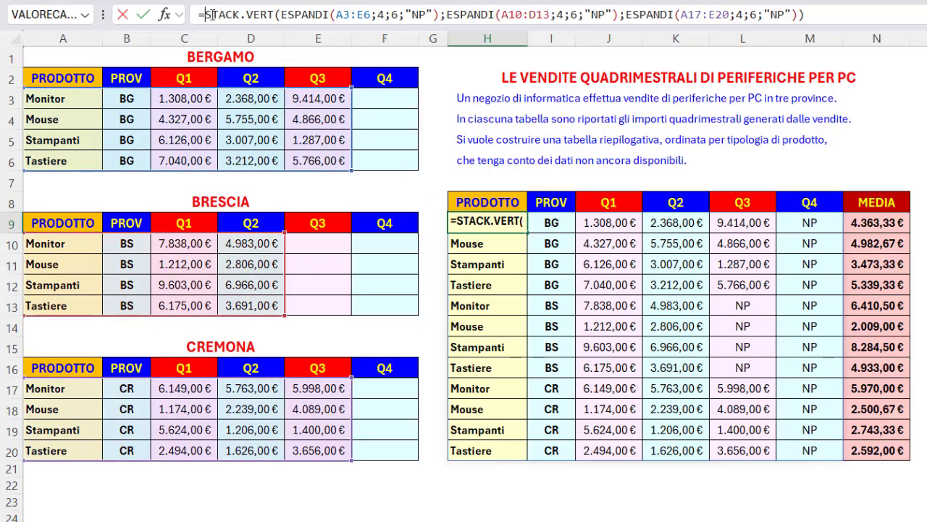
text(DATI.OR)
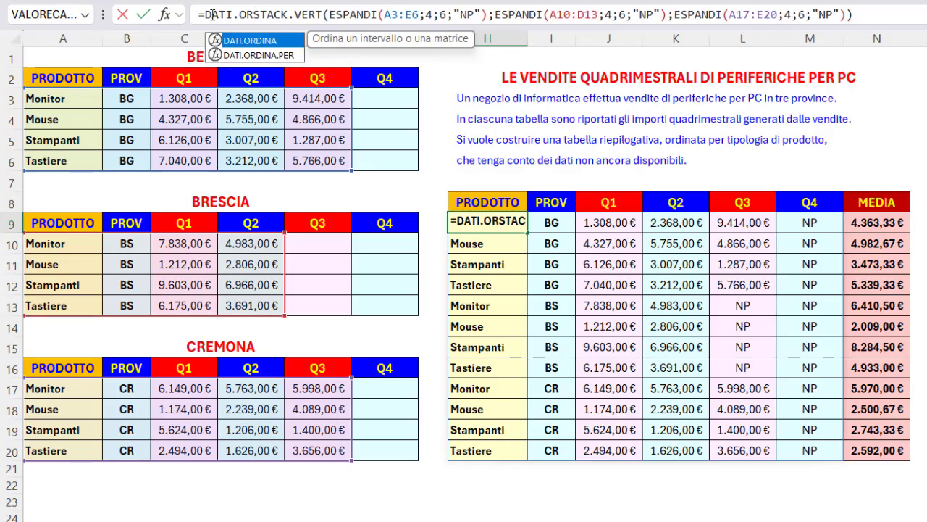
key(Tab)
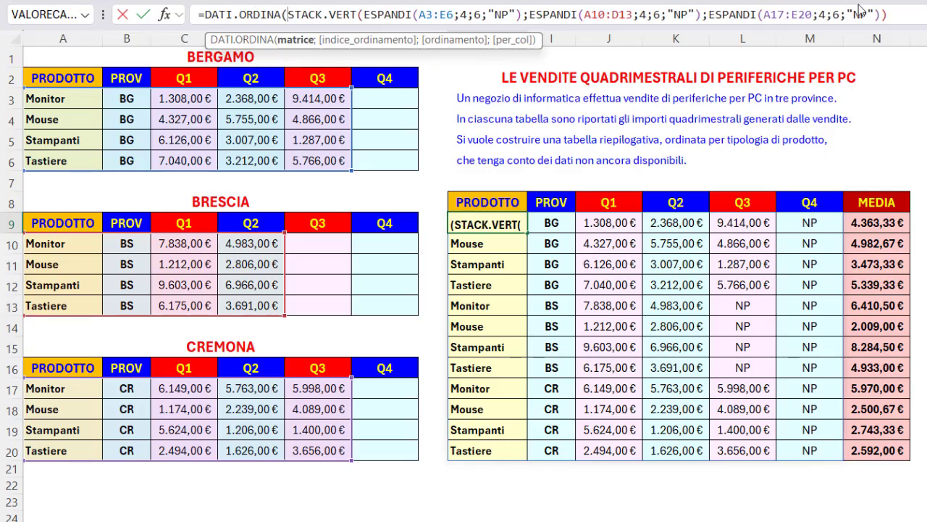
click(891, 11)
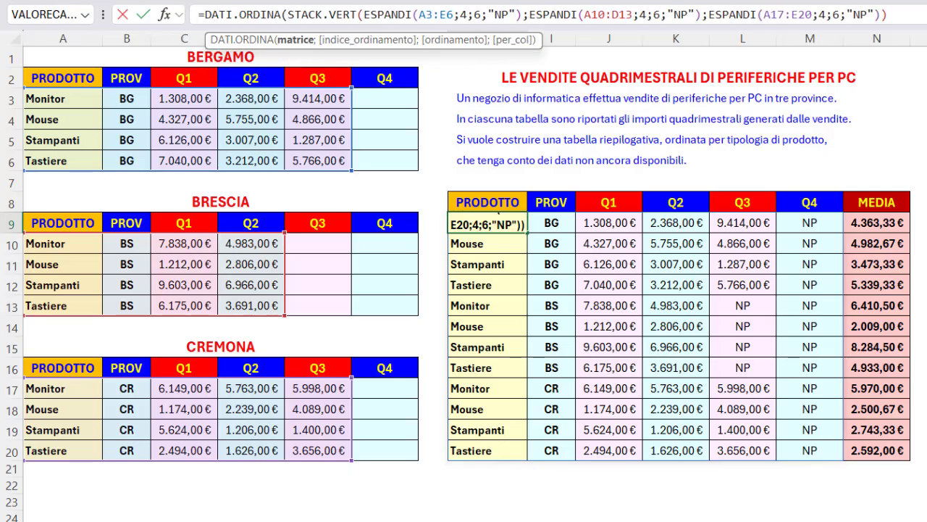
text(;1)
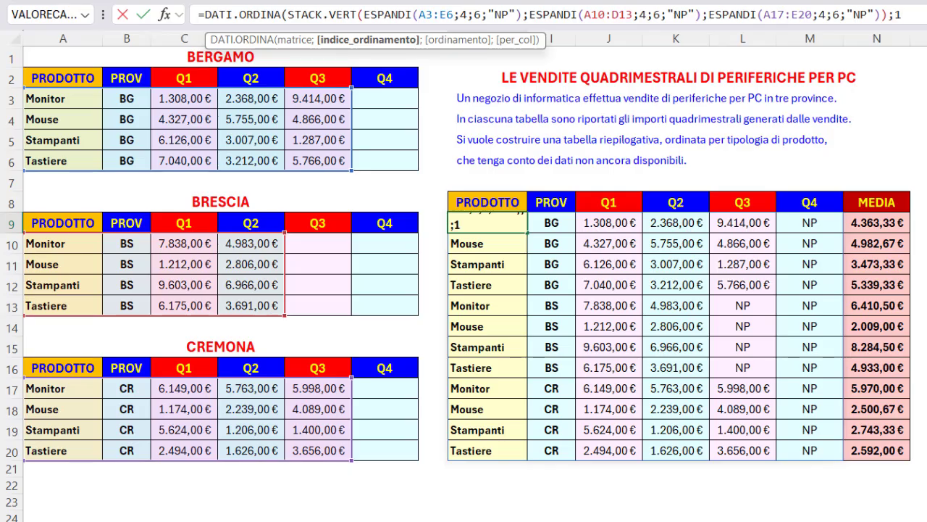
text(;)
key(BackSpace)
text())
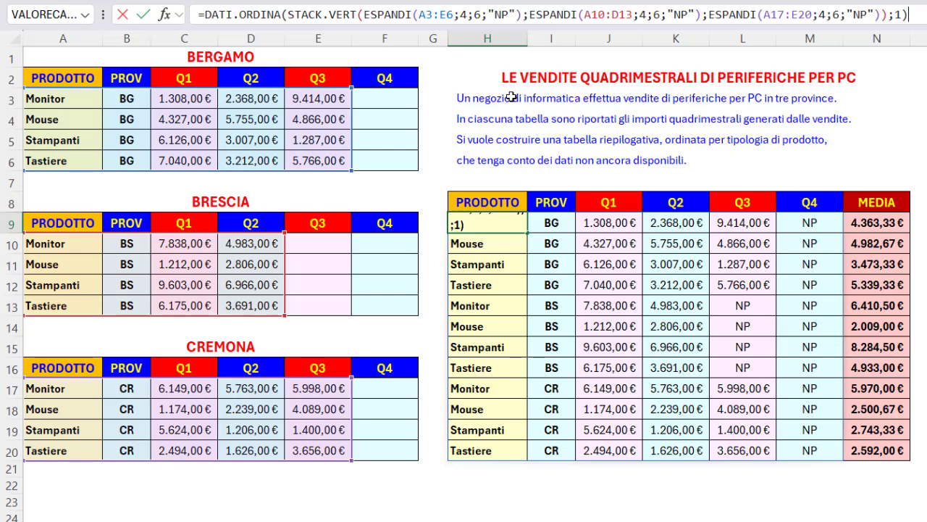
key(Return)
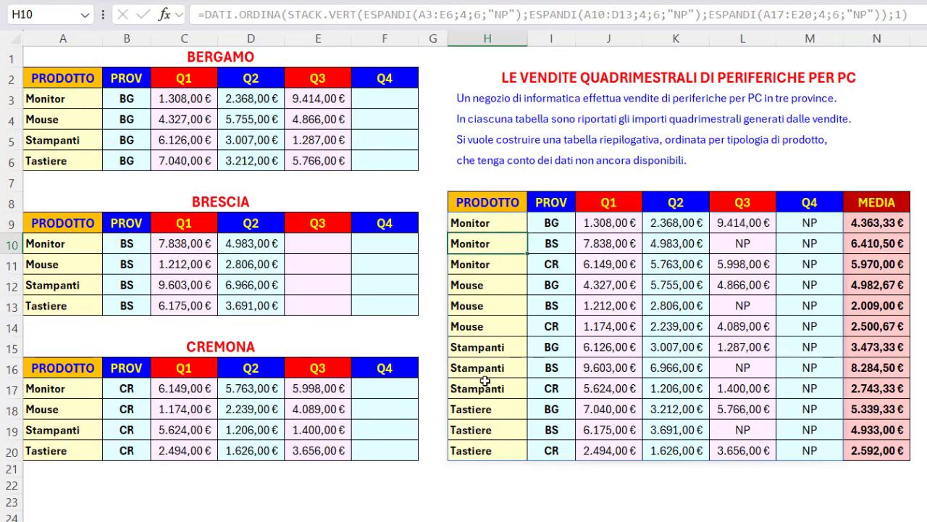
Step: Check the sorted Monitor rows in H9:M11 and their MEDIA values in N9:N11
drag(483, 222, 796, 265)
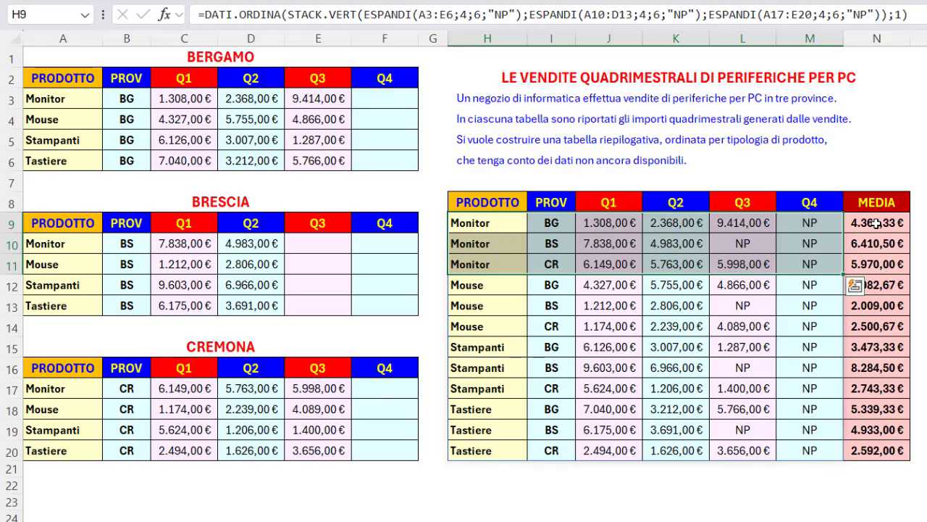
drag(877, 222, 874, 266)
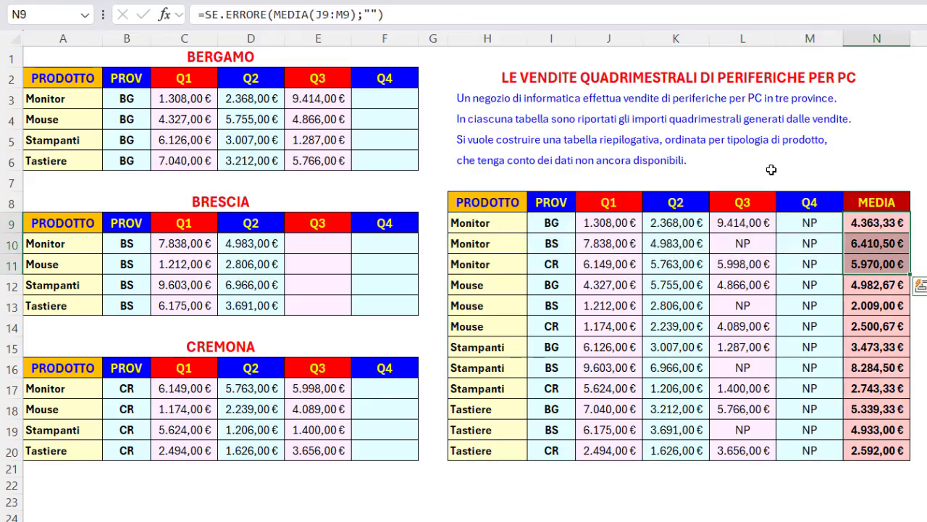
click(753, 77)
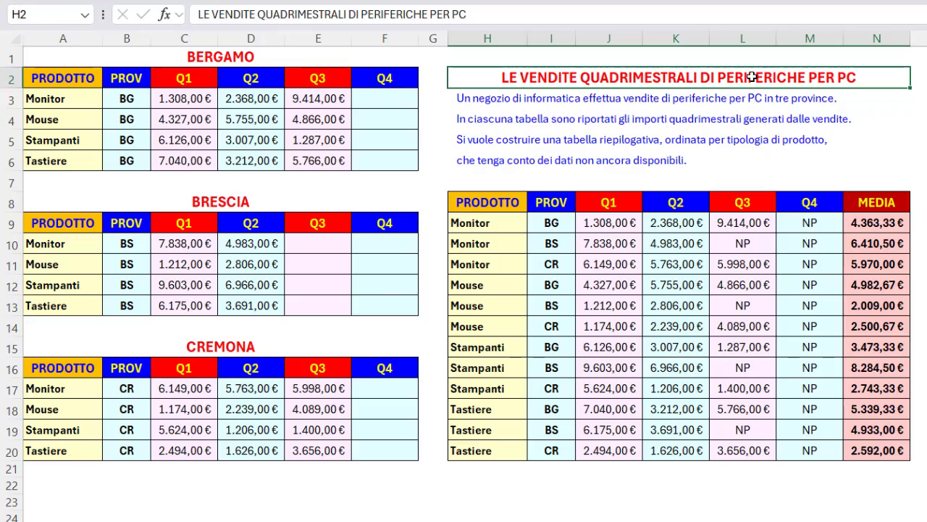